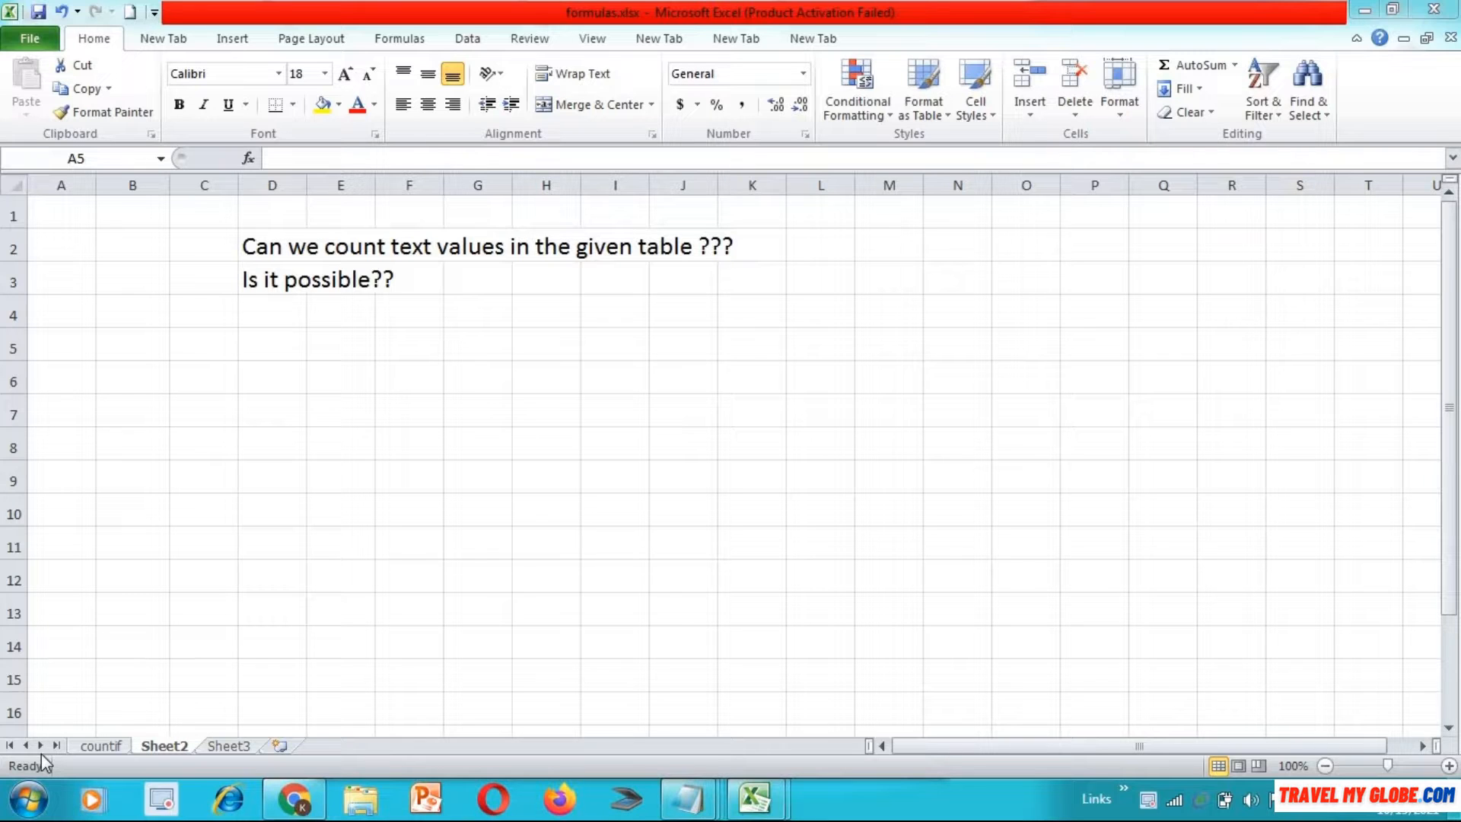
Enter the numbers 123, 34543, 45645, 657, 6 and 12 in cells B6 to B11
click(156, 371)
key(Down)
key(Right)
text(123)
key(Return)
text(34543)
key(Return)
text(4)
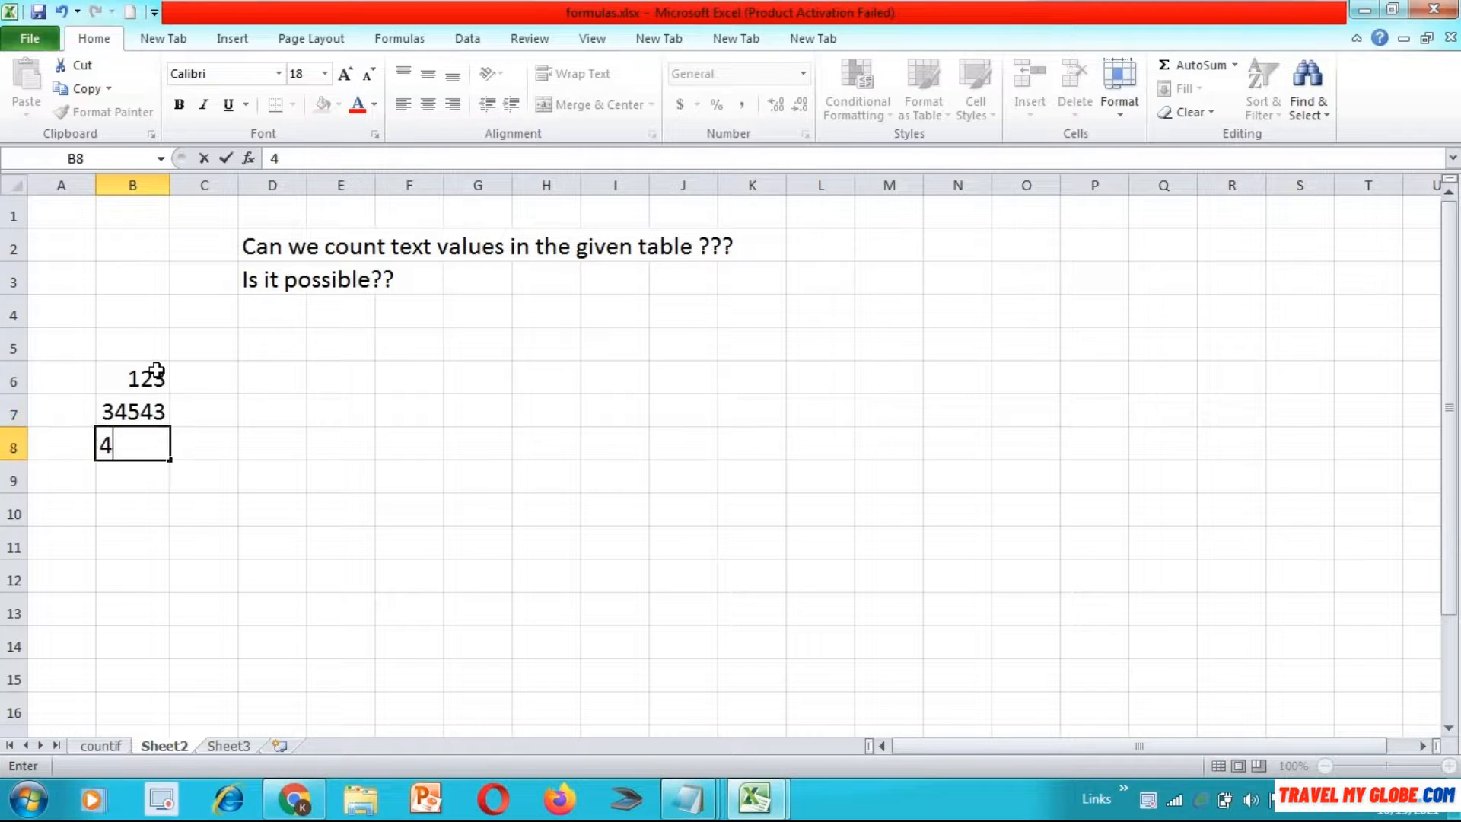
text(5645)
key(Return)
text(657)
key(Return)
text(6)
key(Return)
text(12)
key(Return)
Enter ads, df, 12 and adf in cells B12 to B15 below the numbers
text(ads)
key(Return)
text(df)
key(Return)
key(Return)
text(adf)
key(Up)
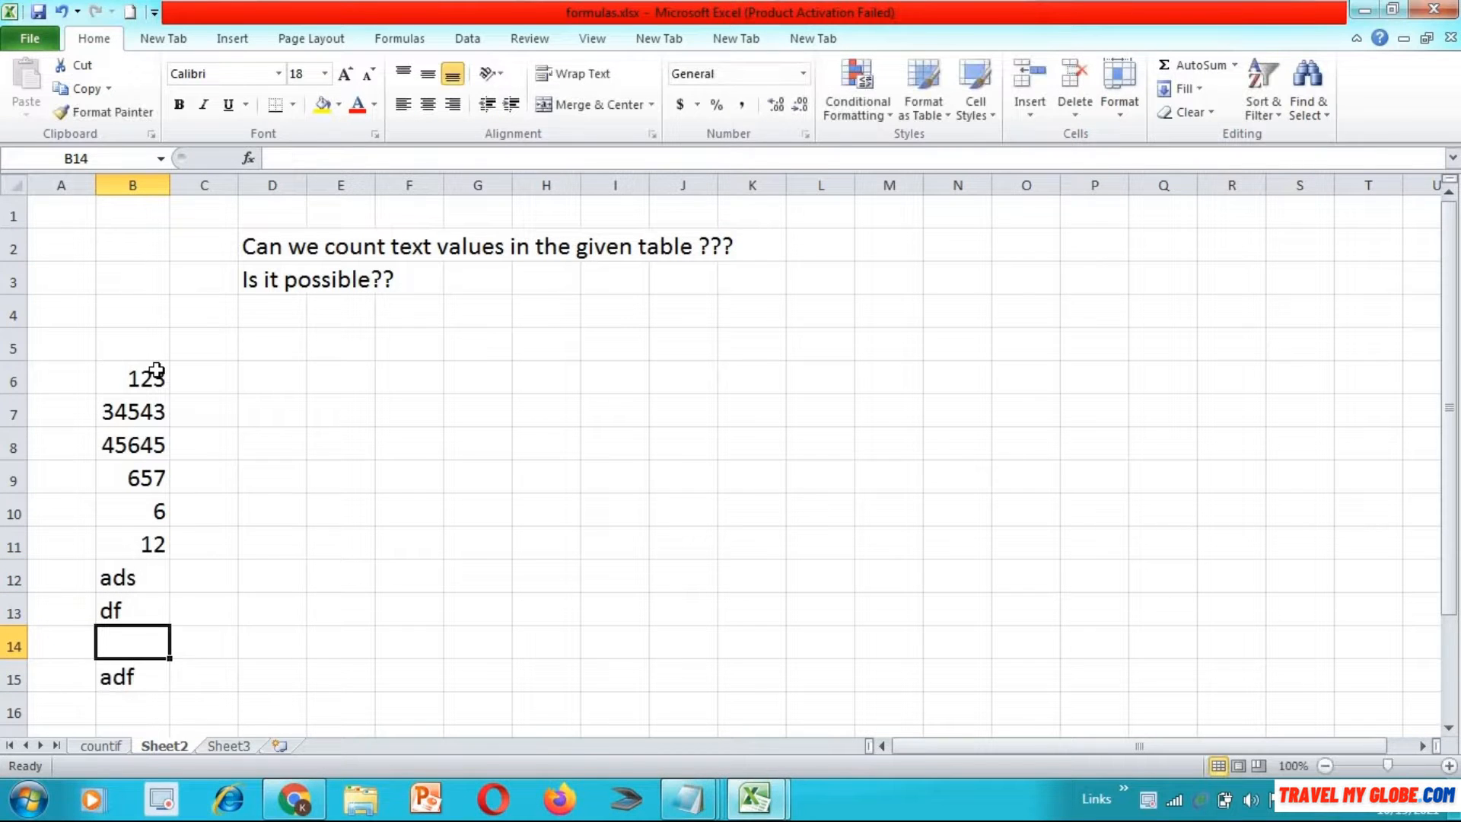
text(12)
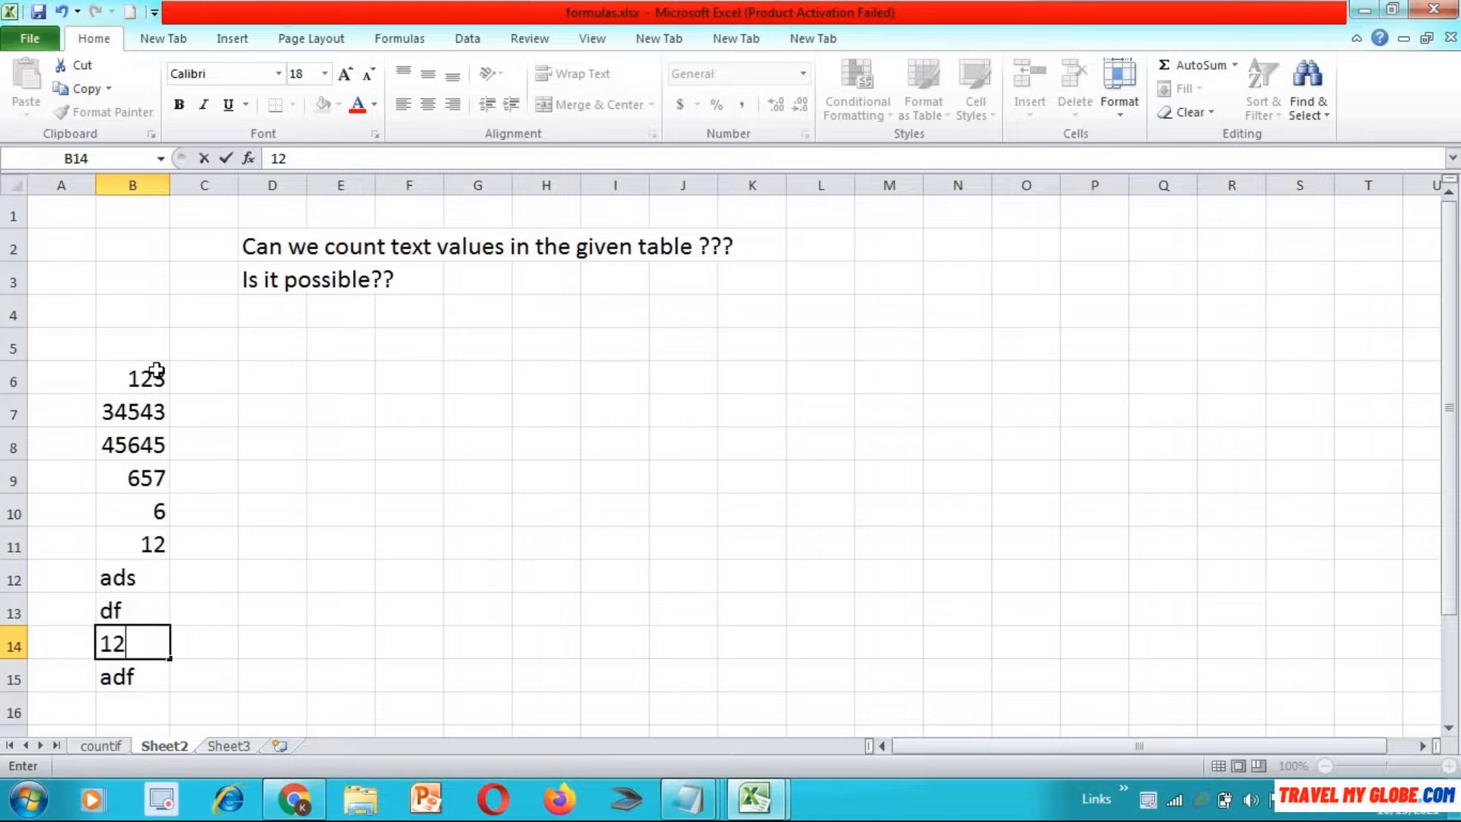
key(Return)
key(Return)
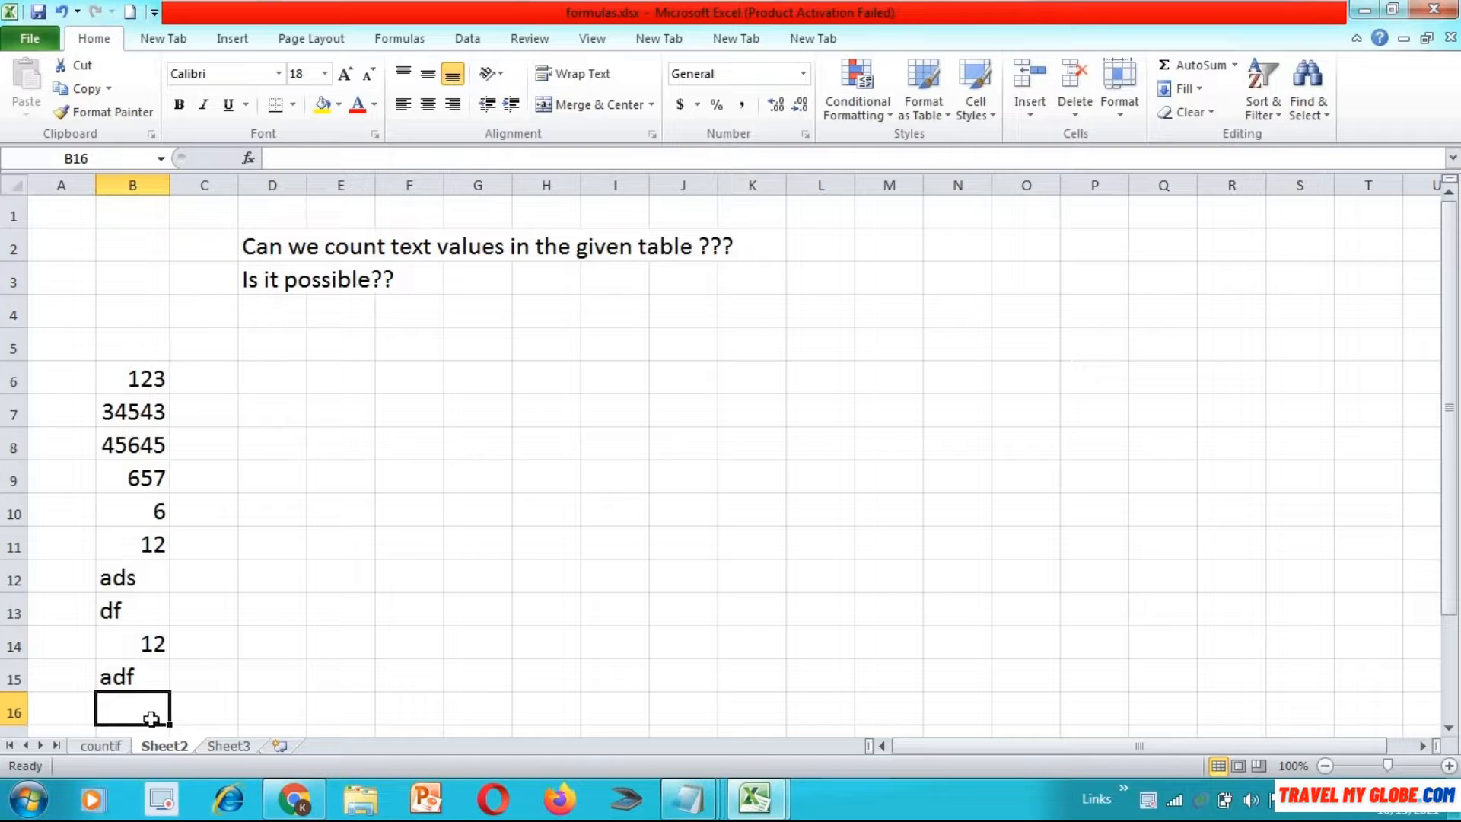
Enter a COUNT formula over B6:B15 in cell B16
text(=c)
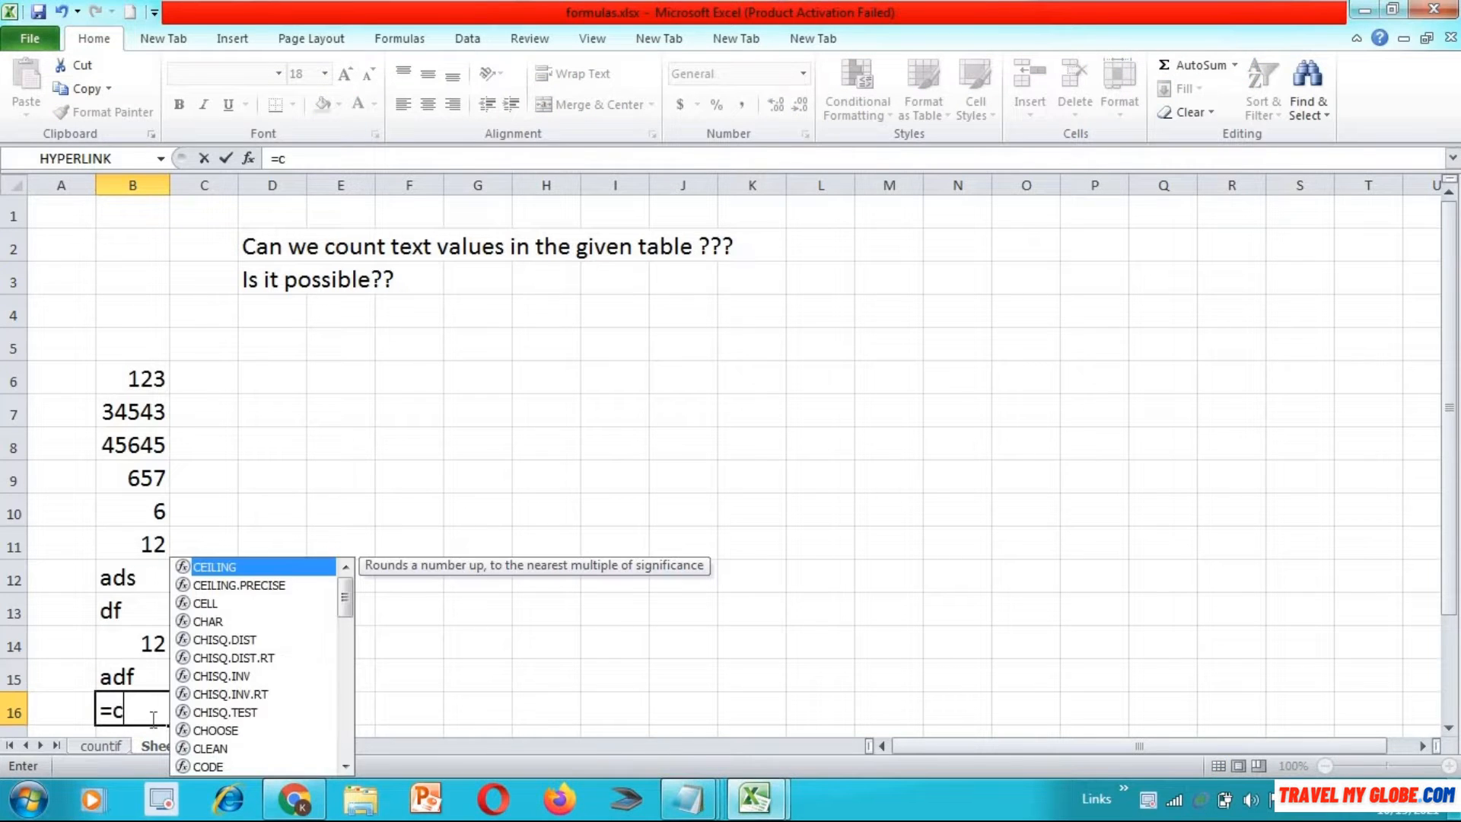
key(BackSpace)
key(BackSpace)
text(=)
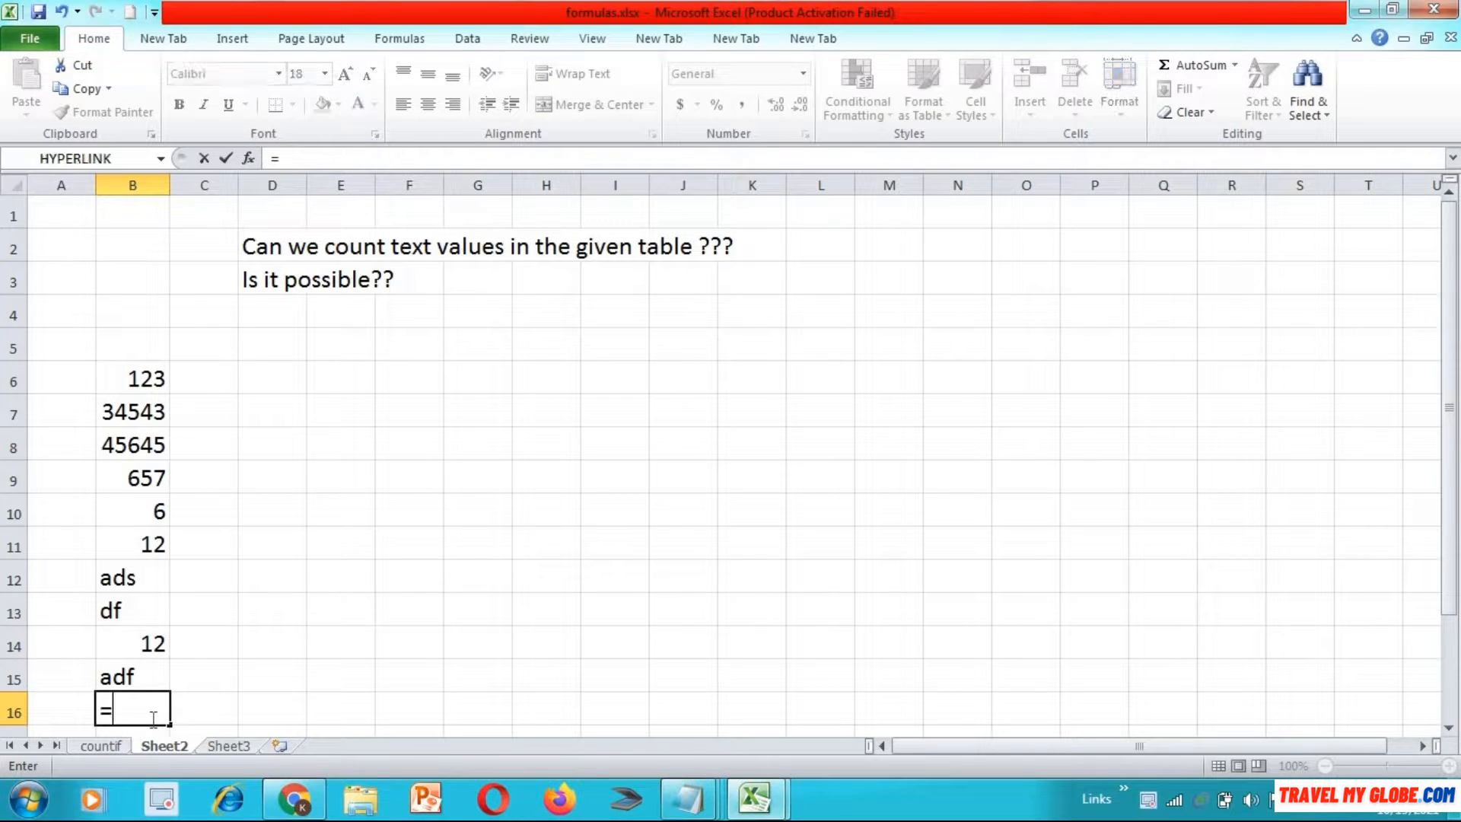
text(count)
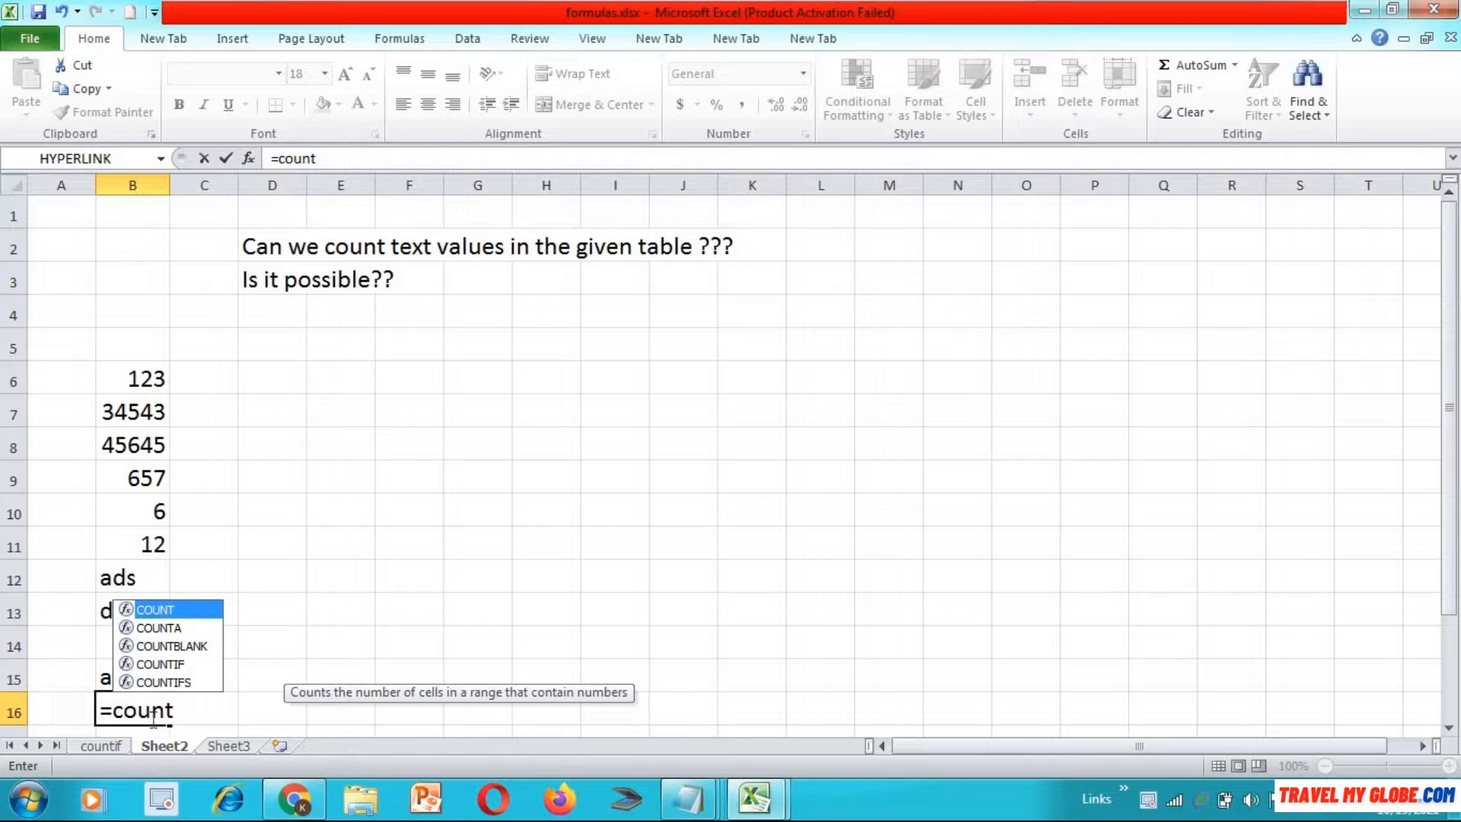
text(()
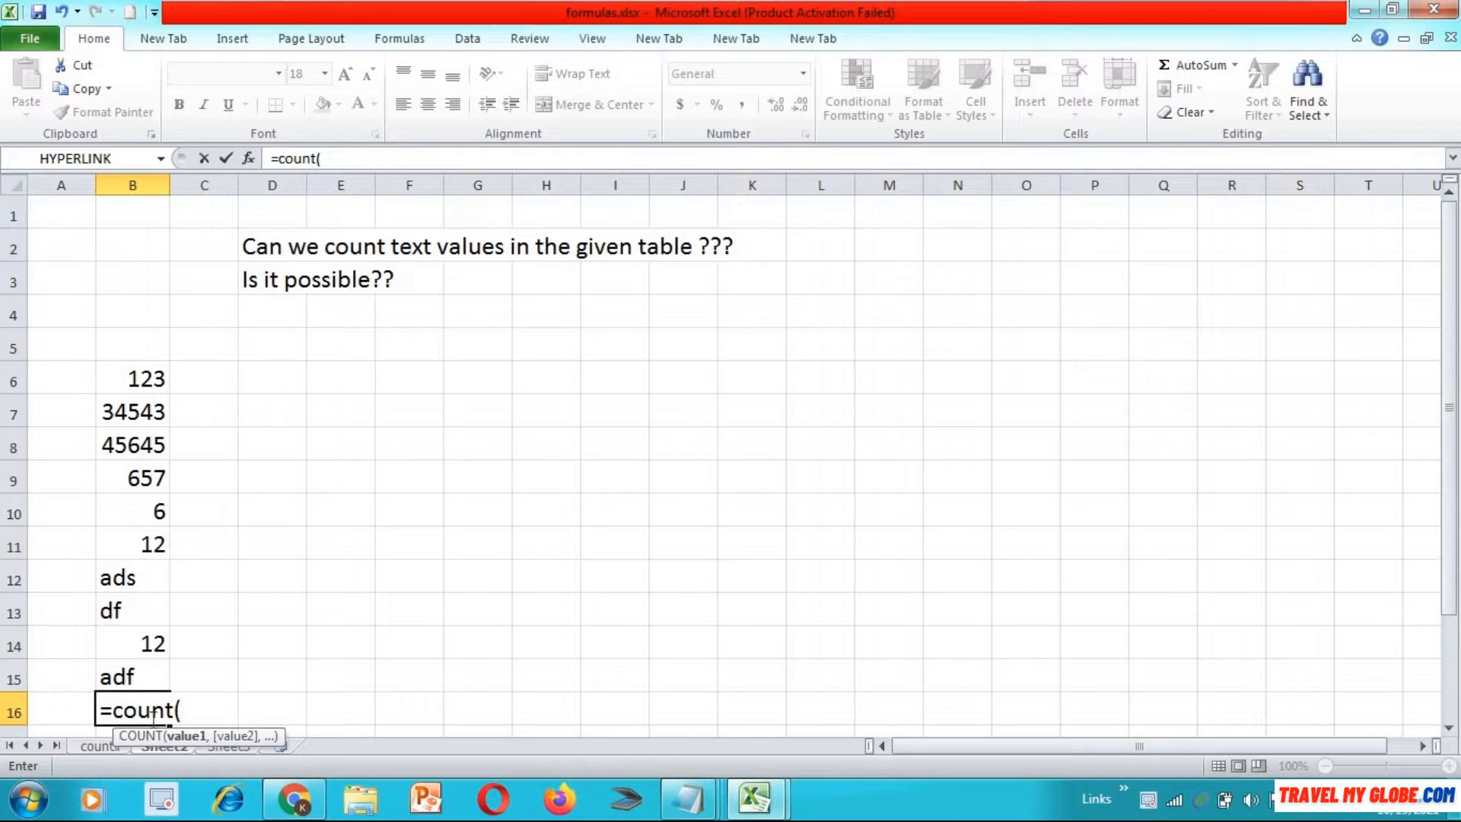
click(140, 381)
key(shift+Down)
key(shift+Down)
key(shift+Down)
key(shift+Down)
key(shift+Down)
key(shift+Down)
key(shift+Down)
key(shift+Down)
key(shift+Down)
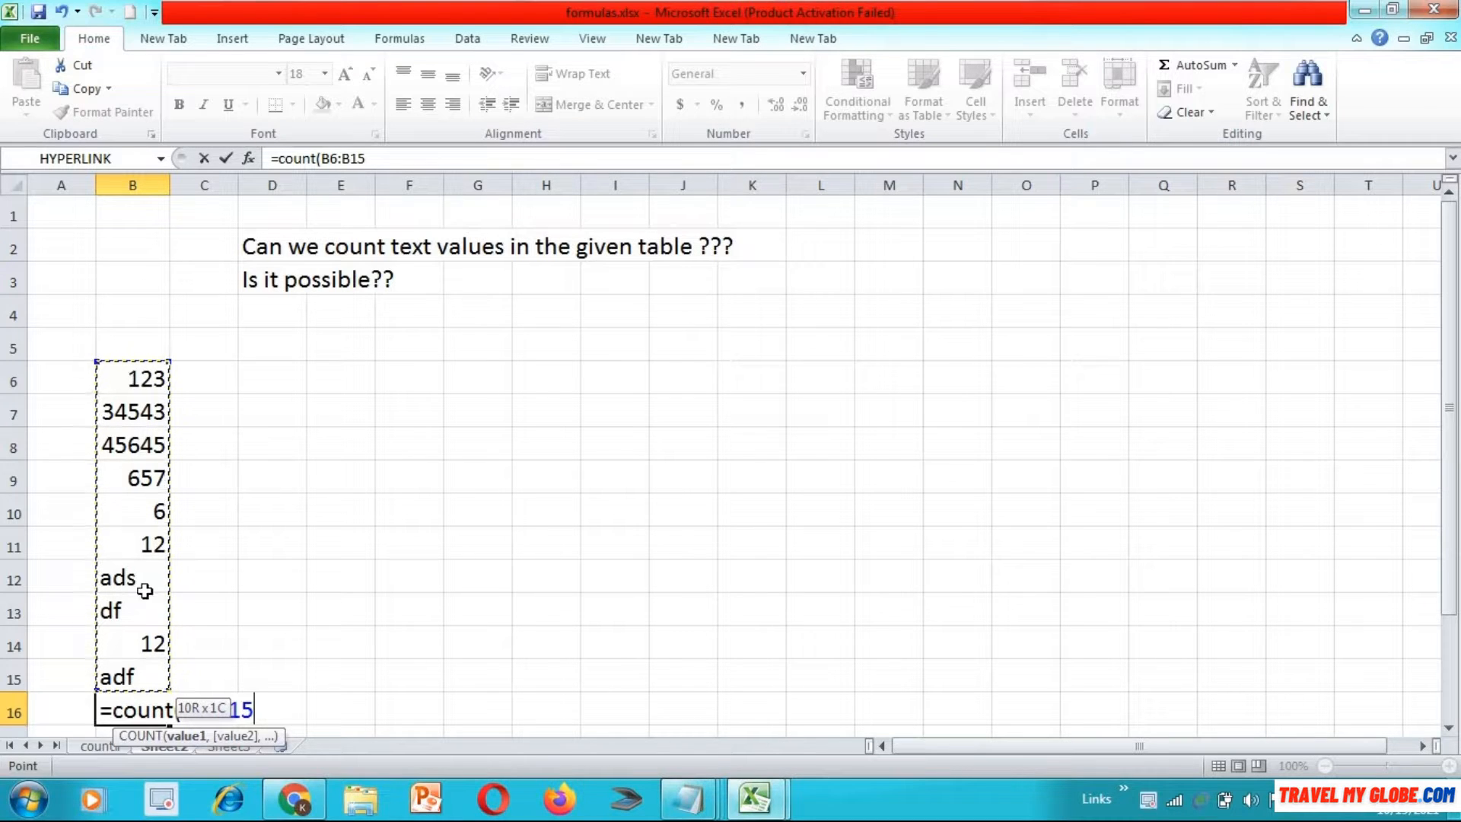
text())
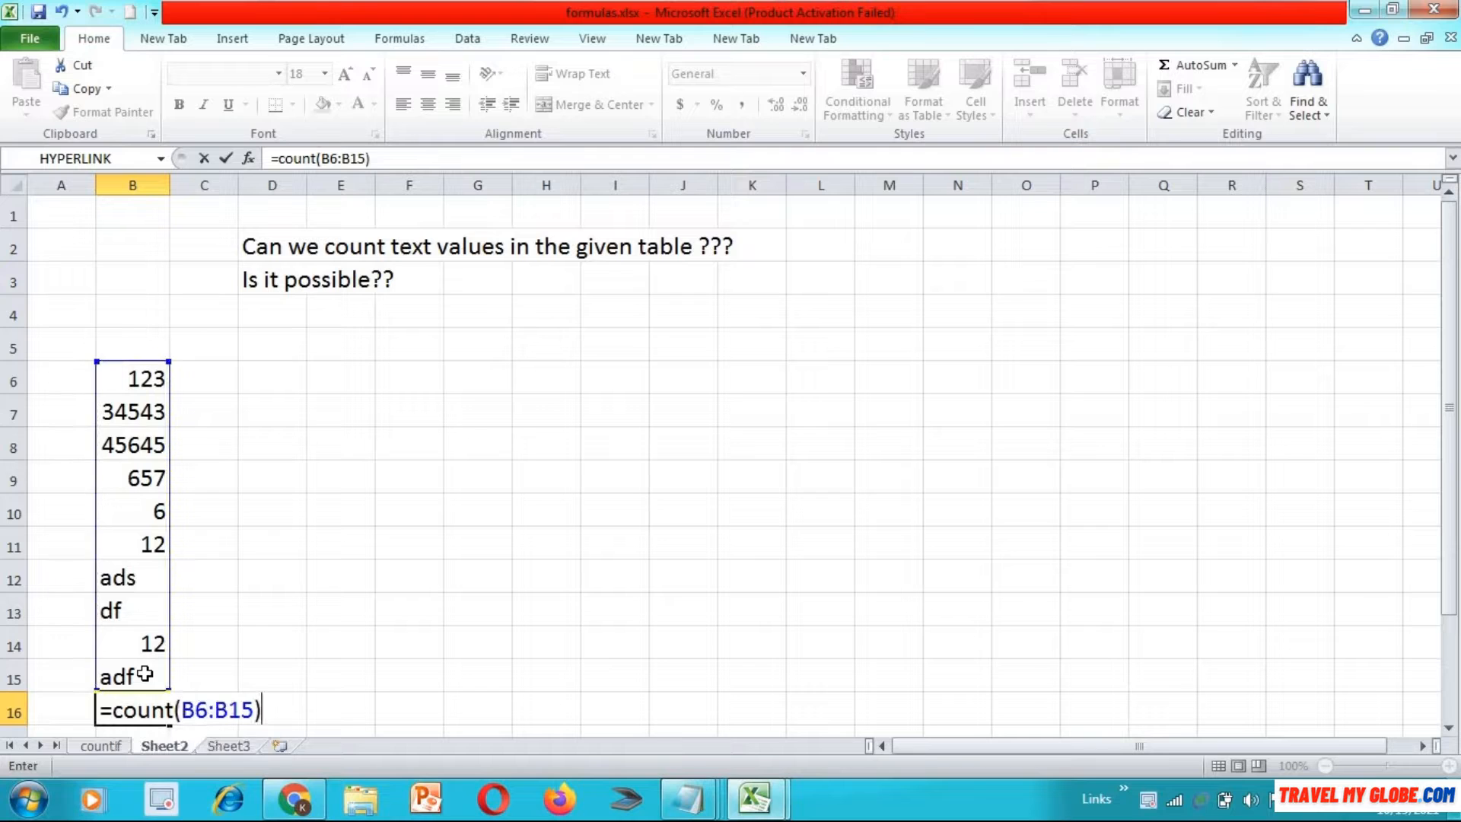
key(Return)
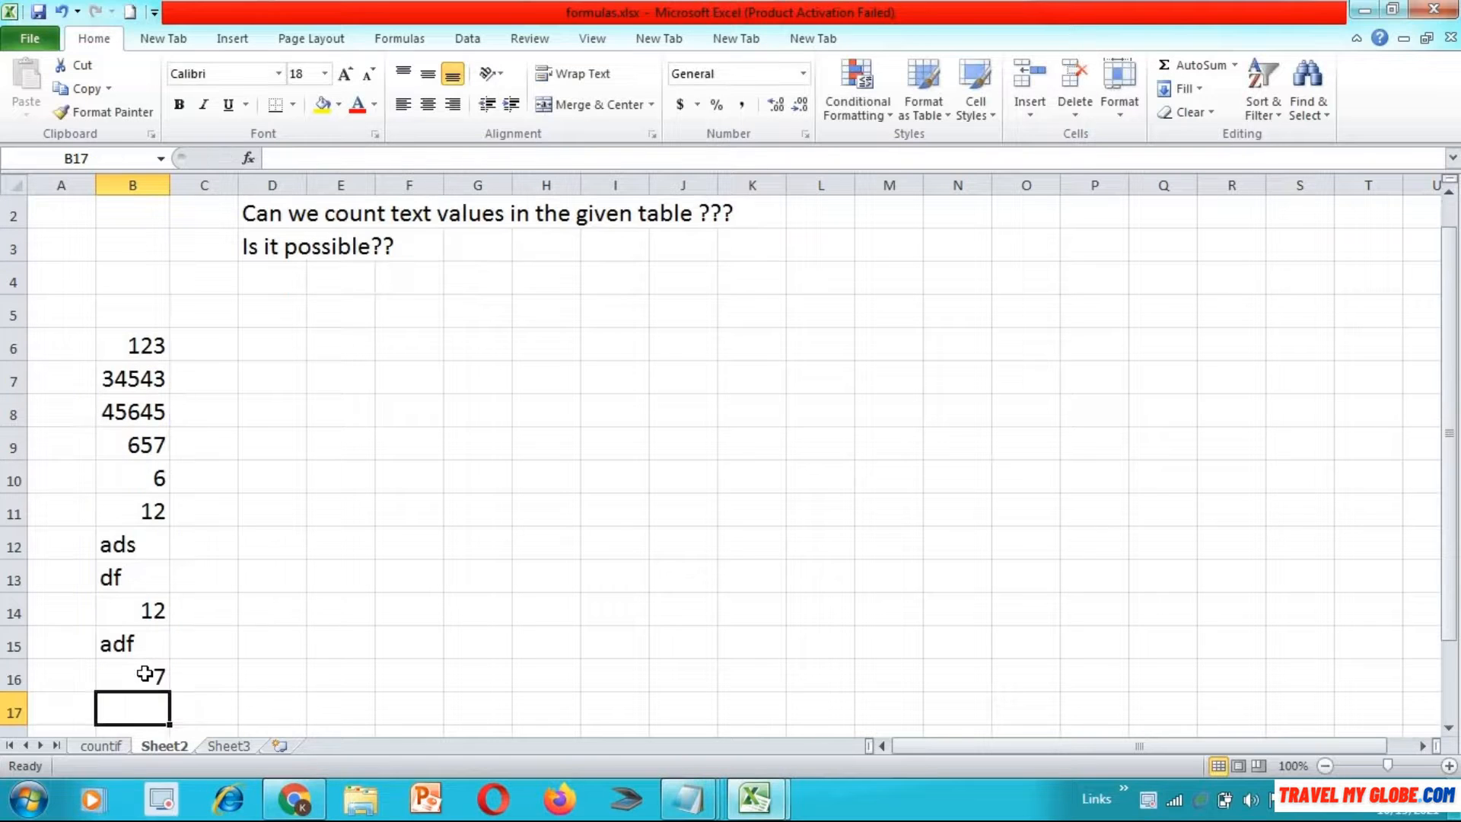
click(143, 673)
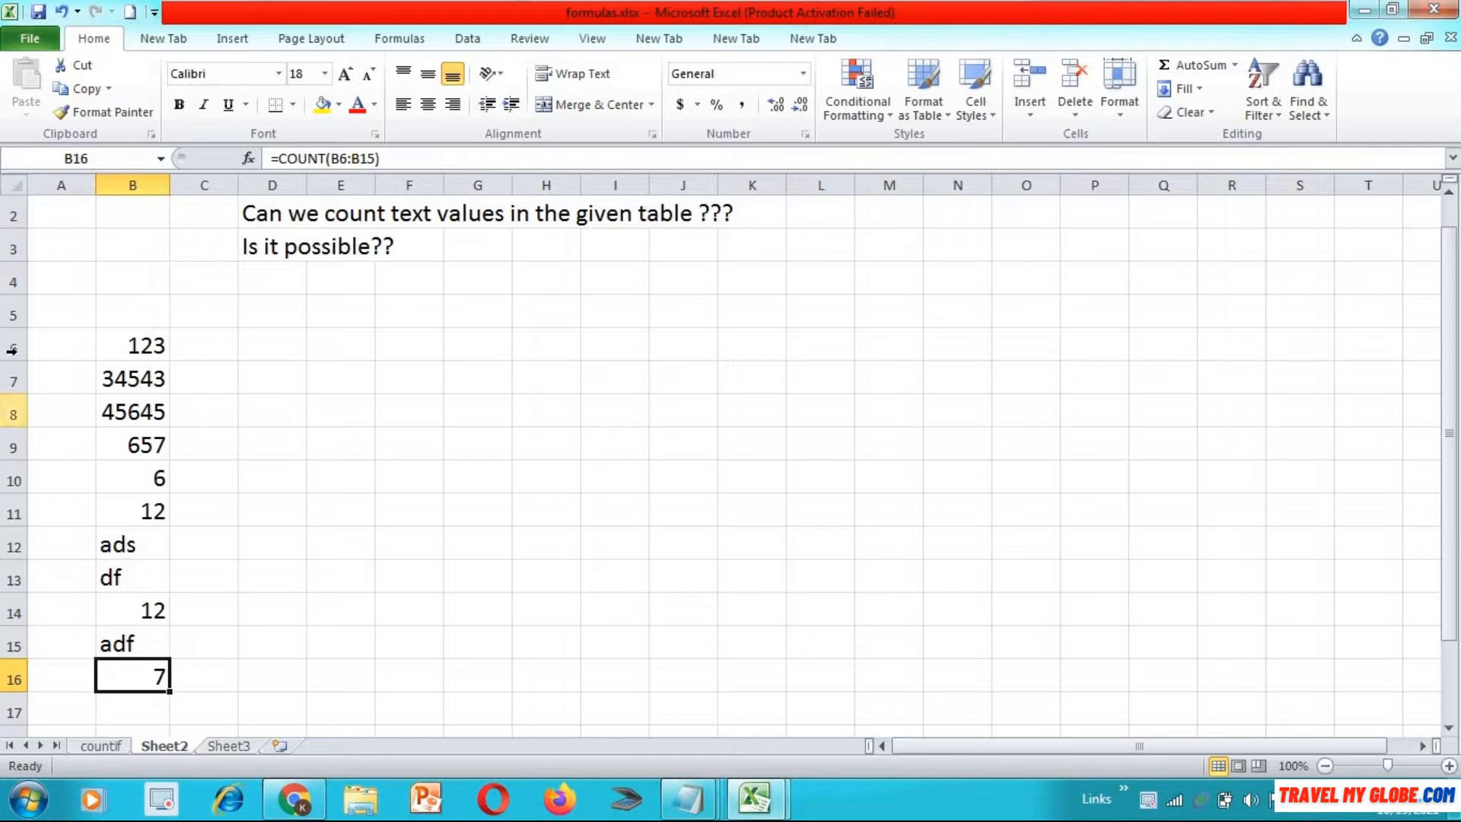
Add the headings "S.No.." in A5 and "Data" in B5 above the values
click(55, 345)
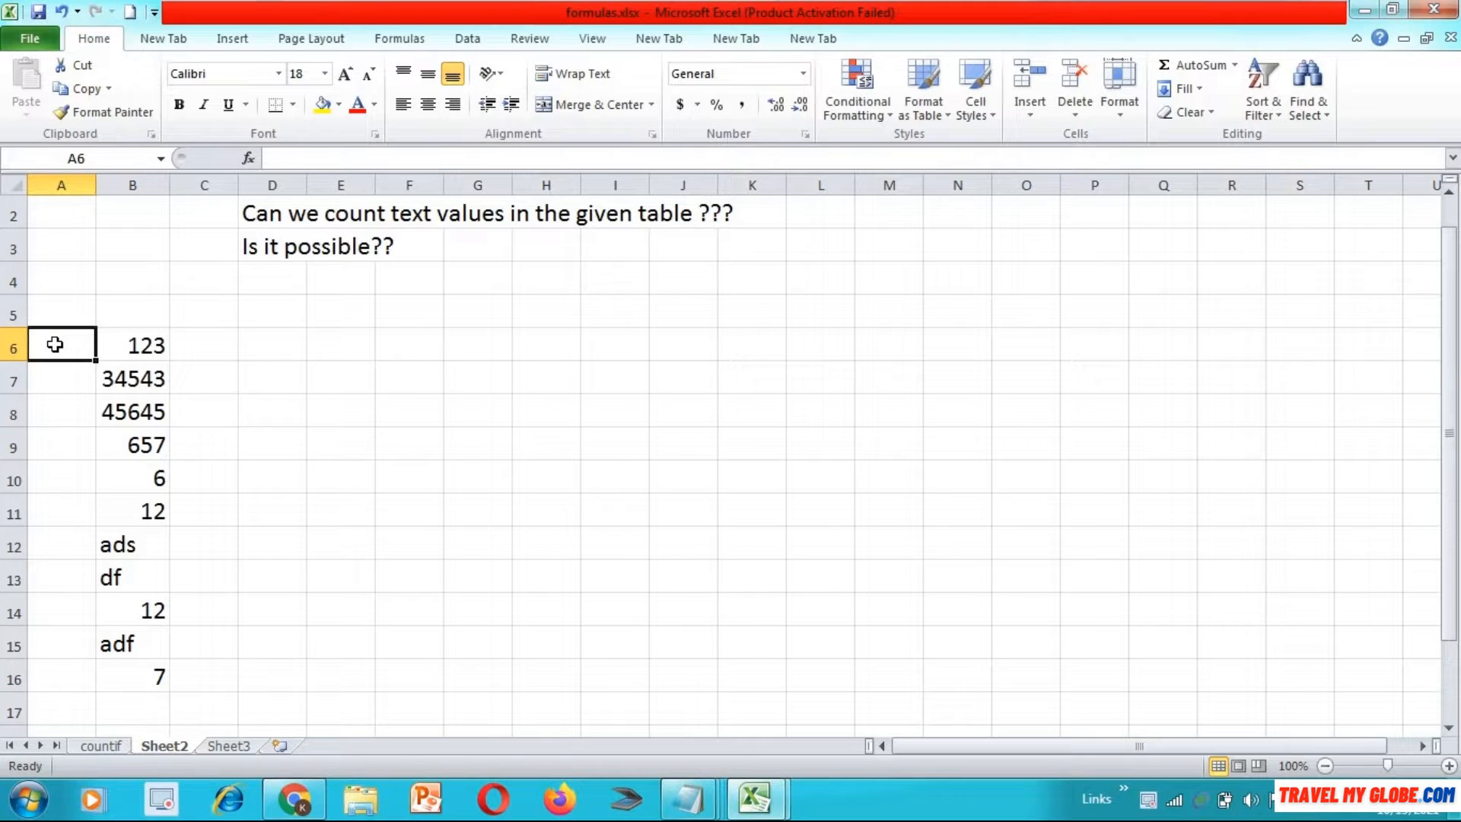
key(Up)
text(S.)
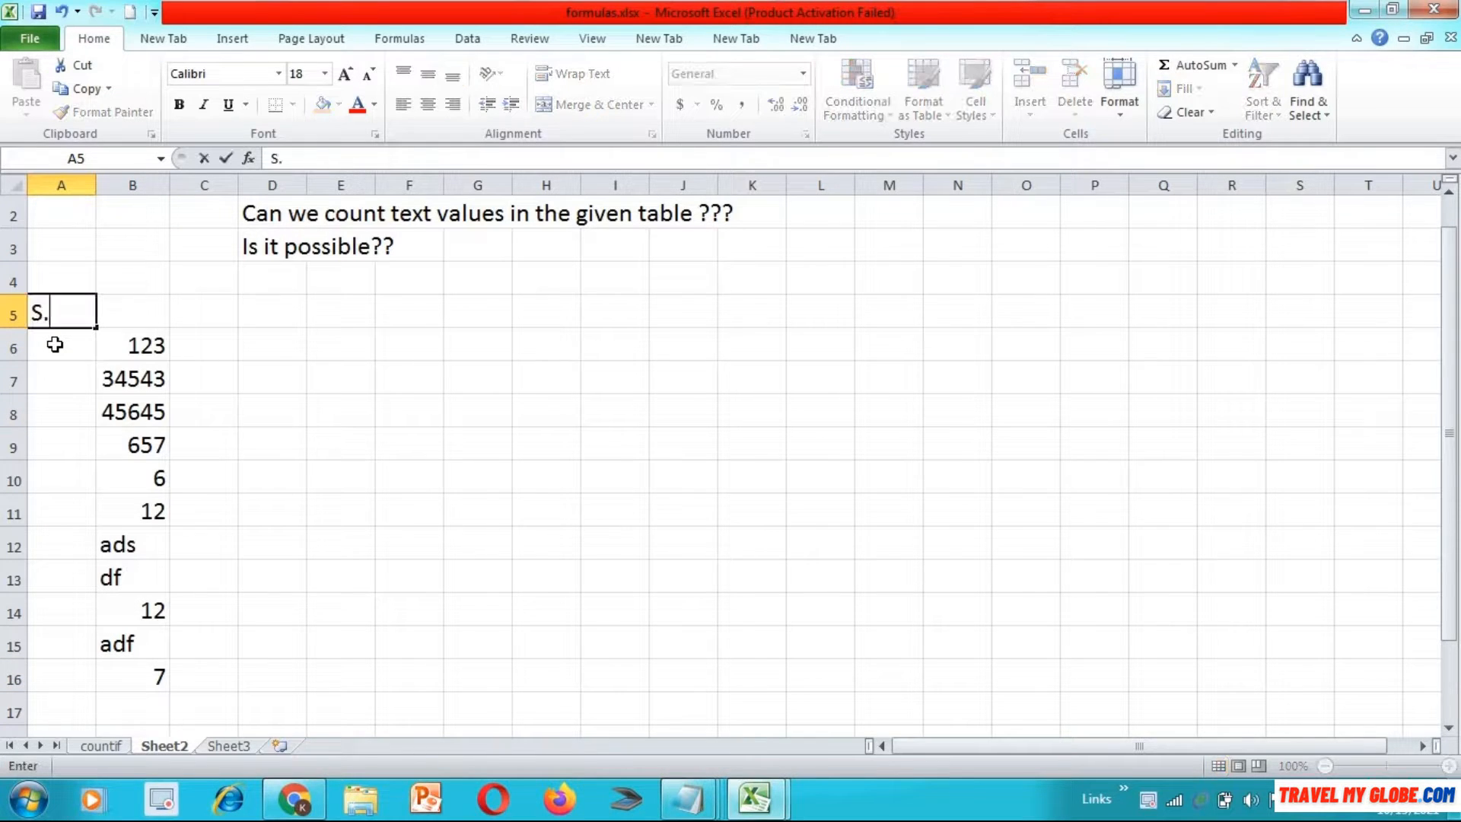
text(No..)
key(Tab)
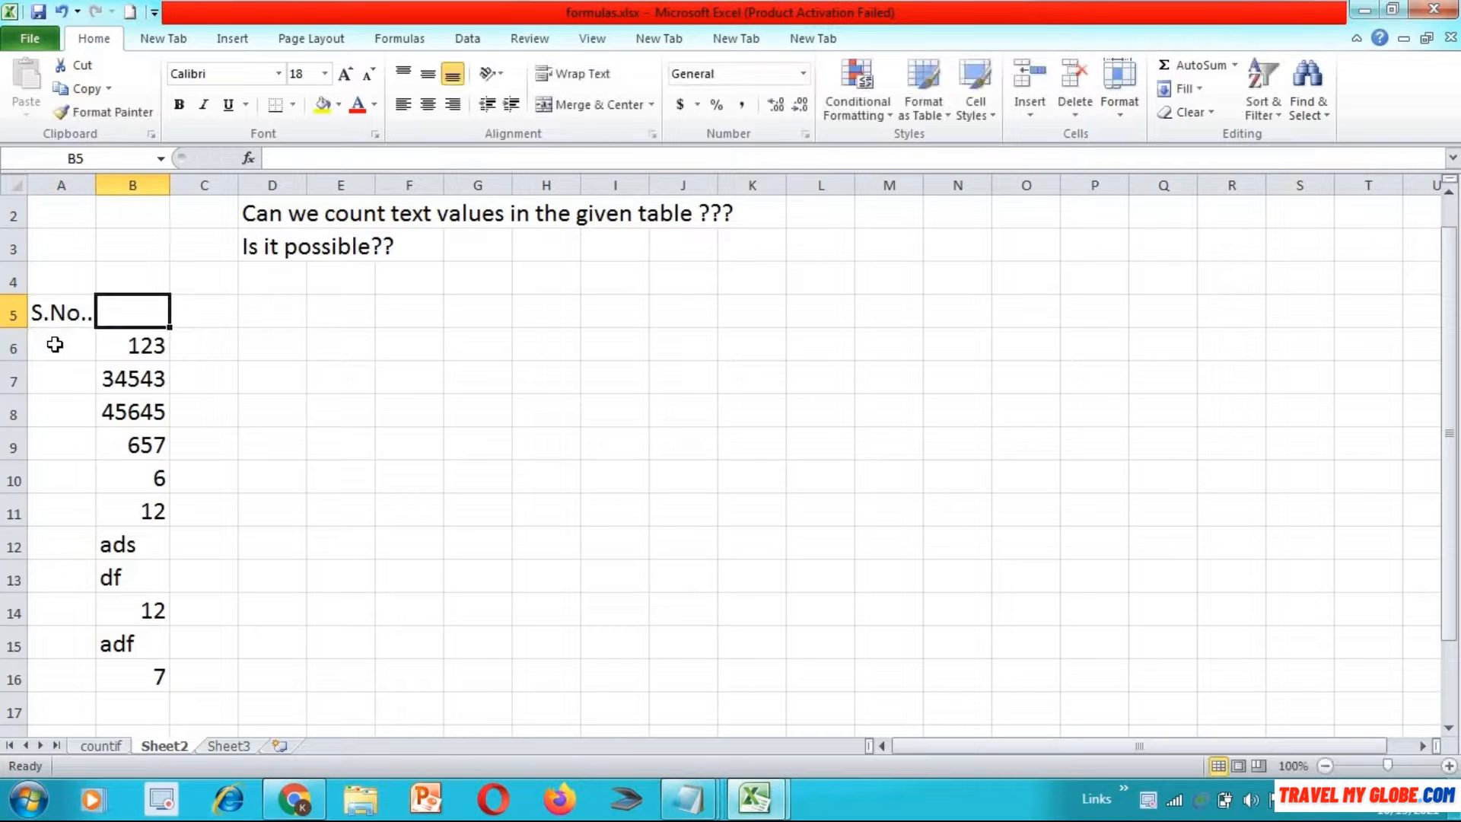
text(Data)
click(55, 345)
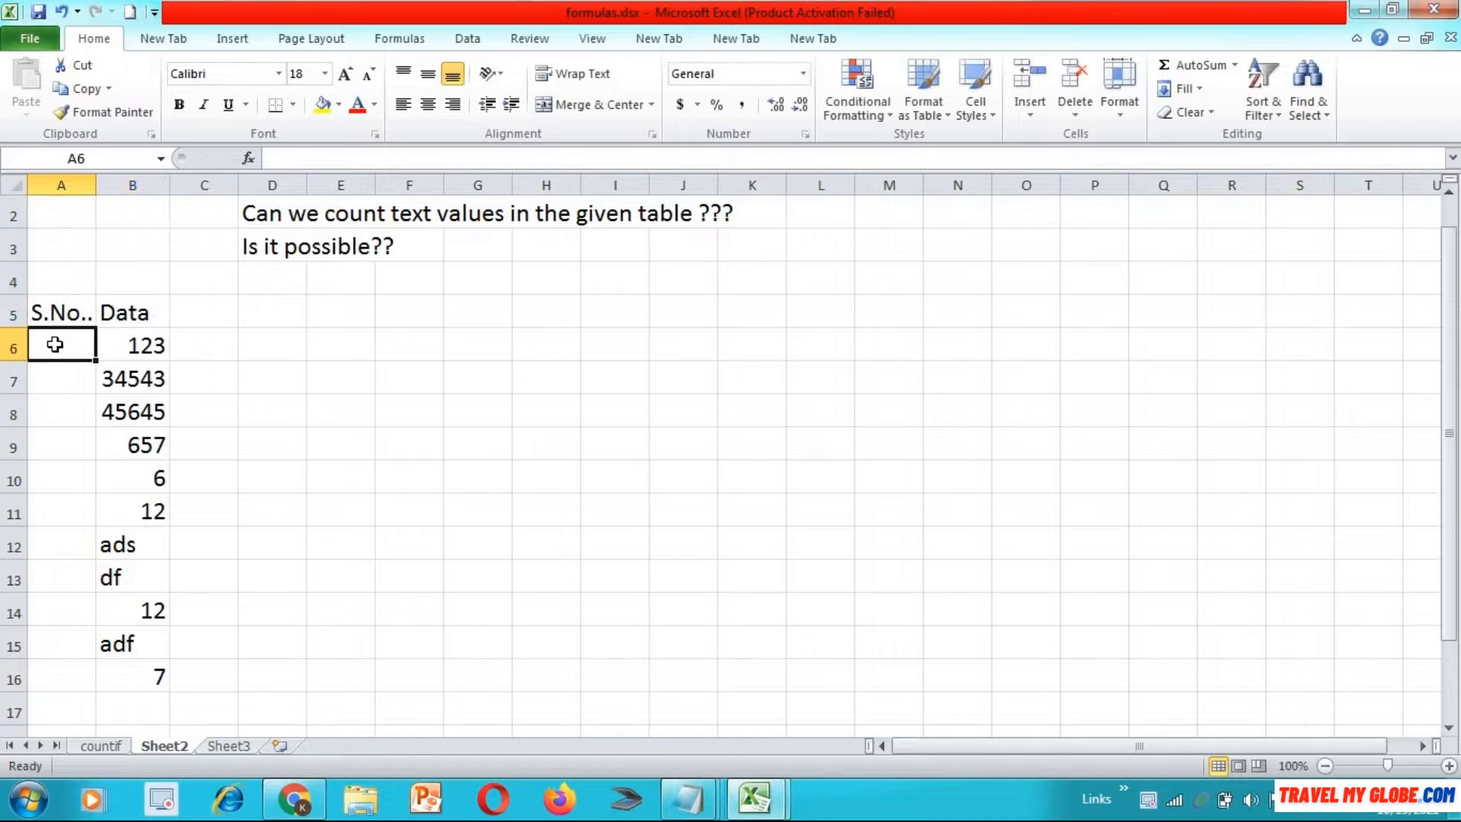
Fill the serial numbers 1 to 10 into cells A6 to A15
text(1 2 3 4 5 6)
key(Return)
text(7)
key(Return)
text(8)
key(Return)
text(9)
key(Return)
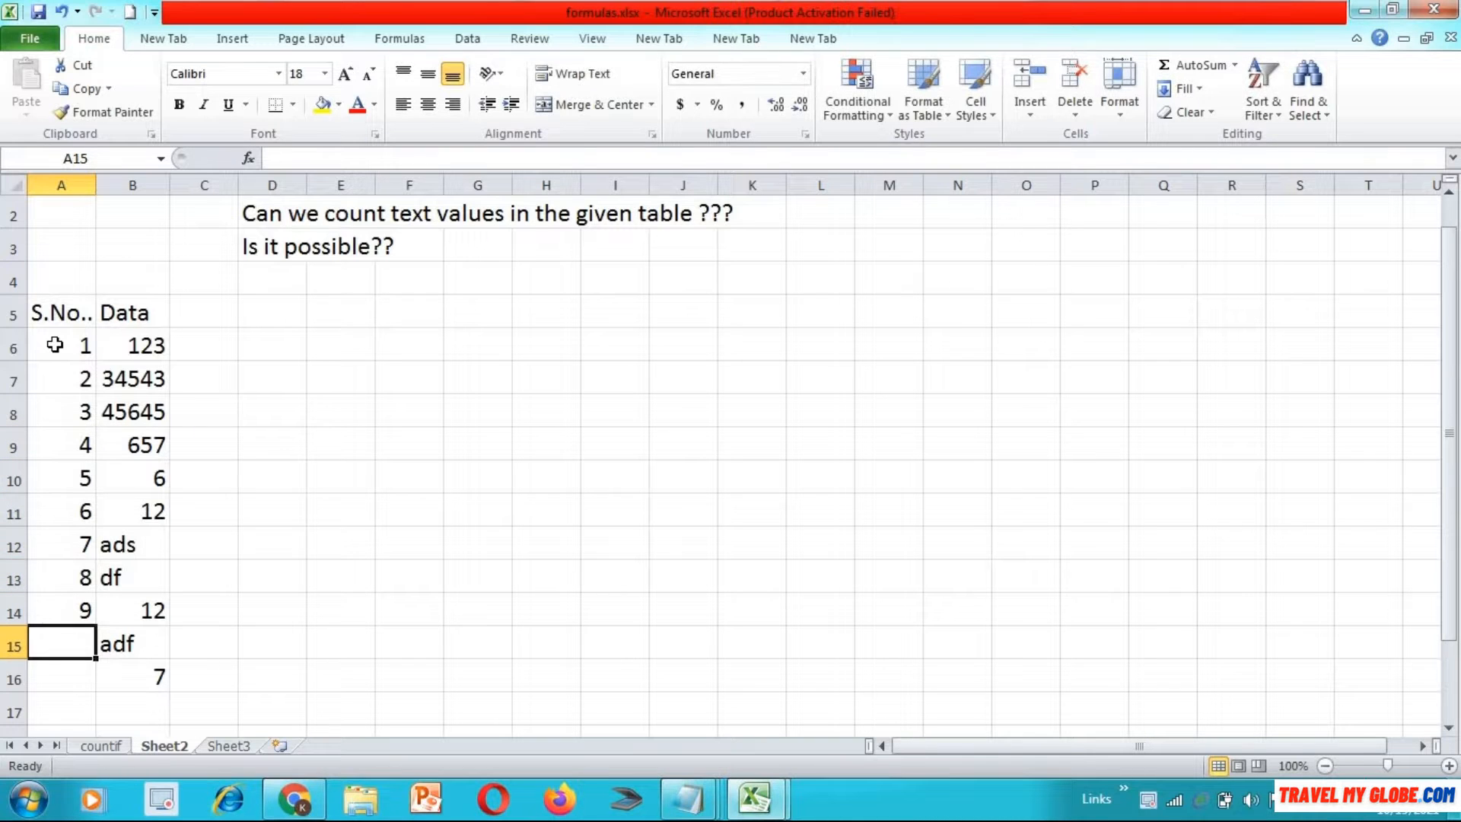
text(10)
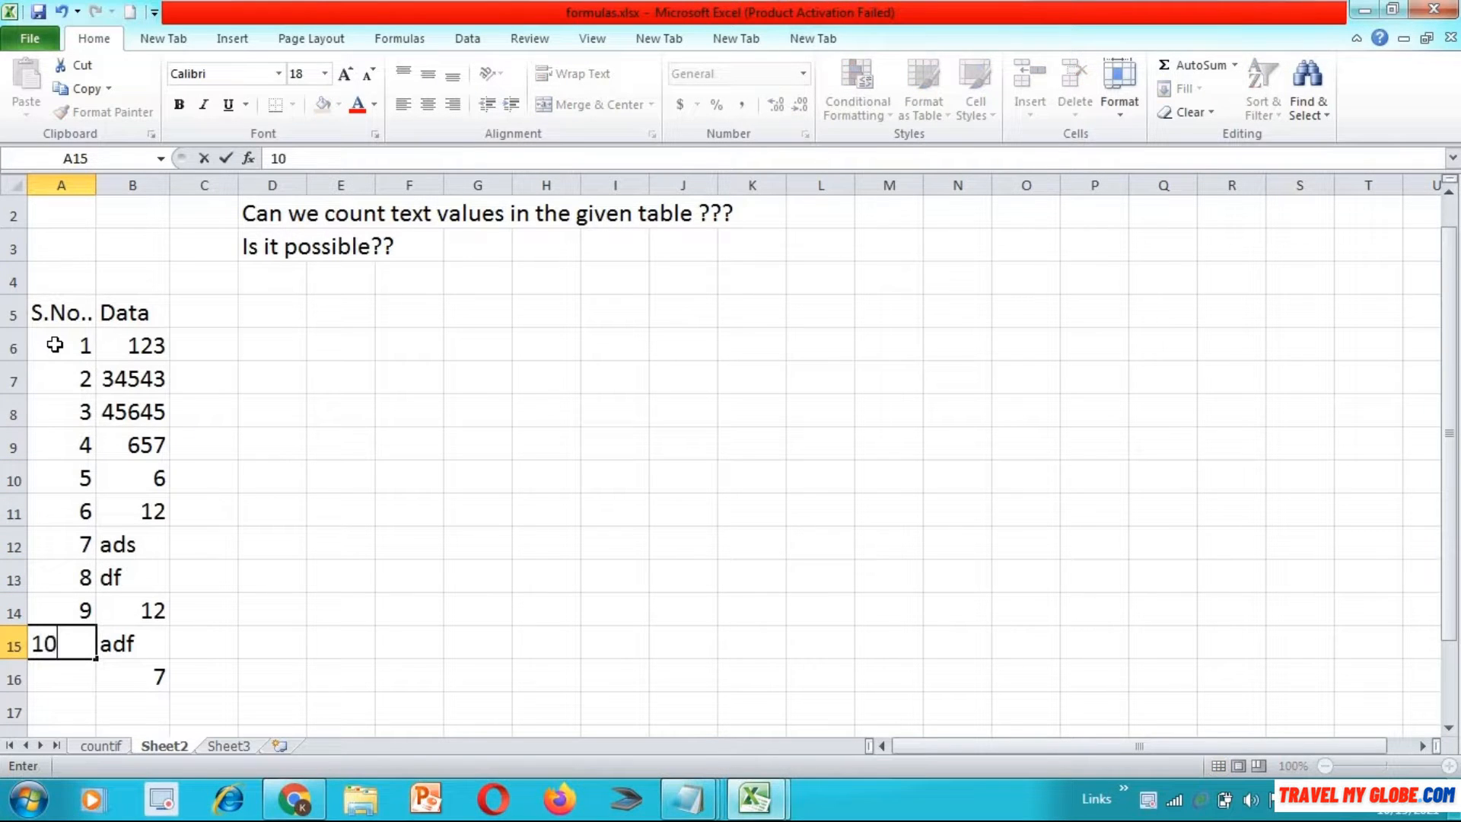
key(Return)
Check the COUNT formula in B16 and select the text entries in B12:B13 and B15 together
key(Right)
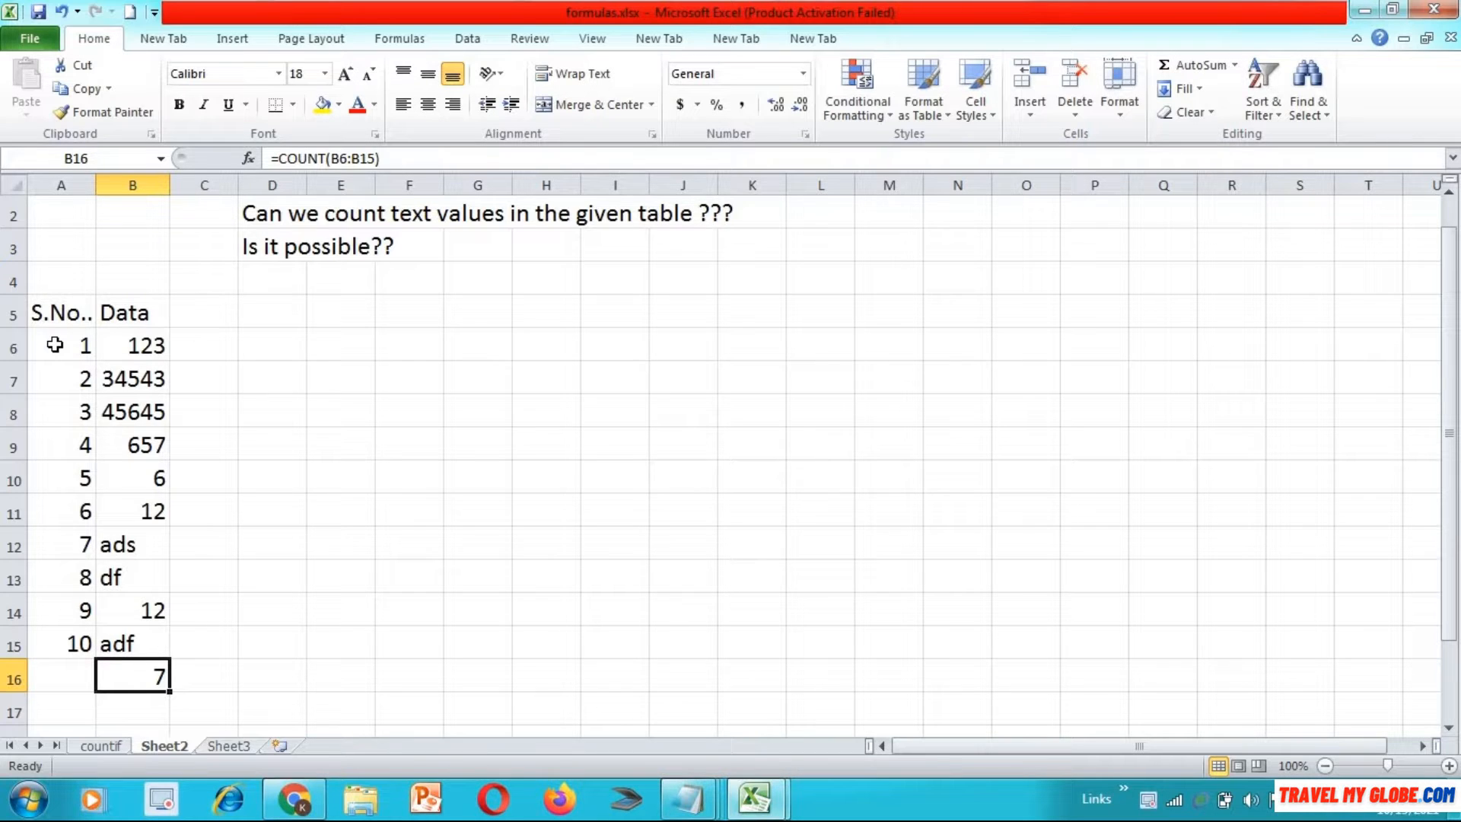
key(Up)
key(Up)
key(Up)
key(Up)
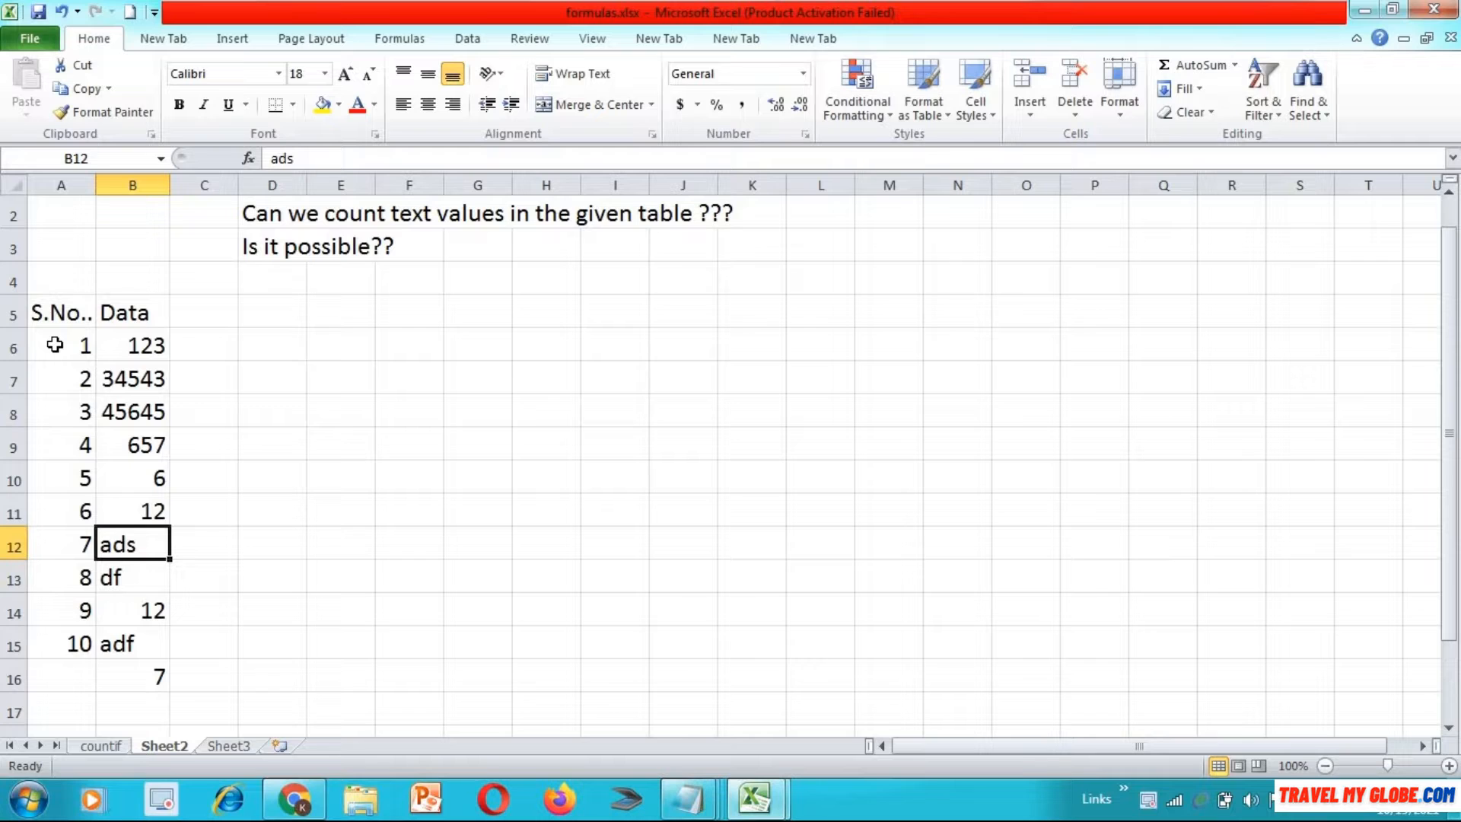
key(shift+Down)
key(Down)
key(Down)
key(Up)
key(Up)
key(shift+Down)
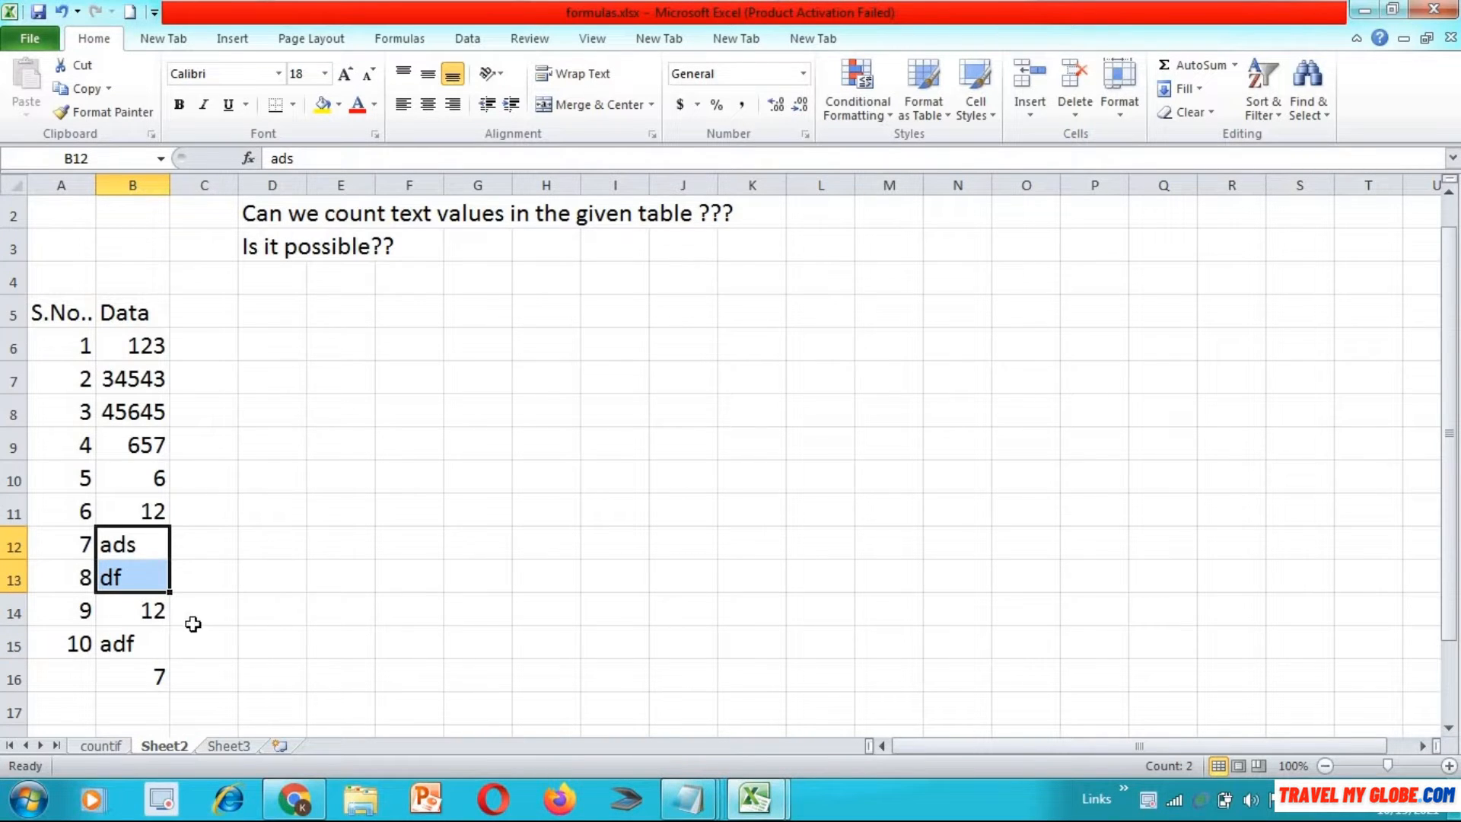
ctrl+click(153, 633)
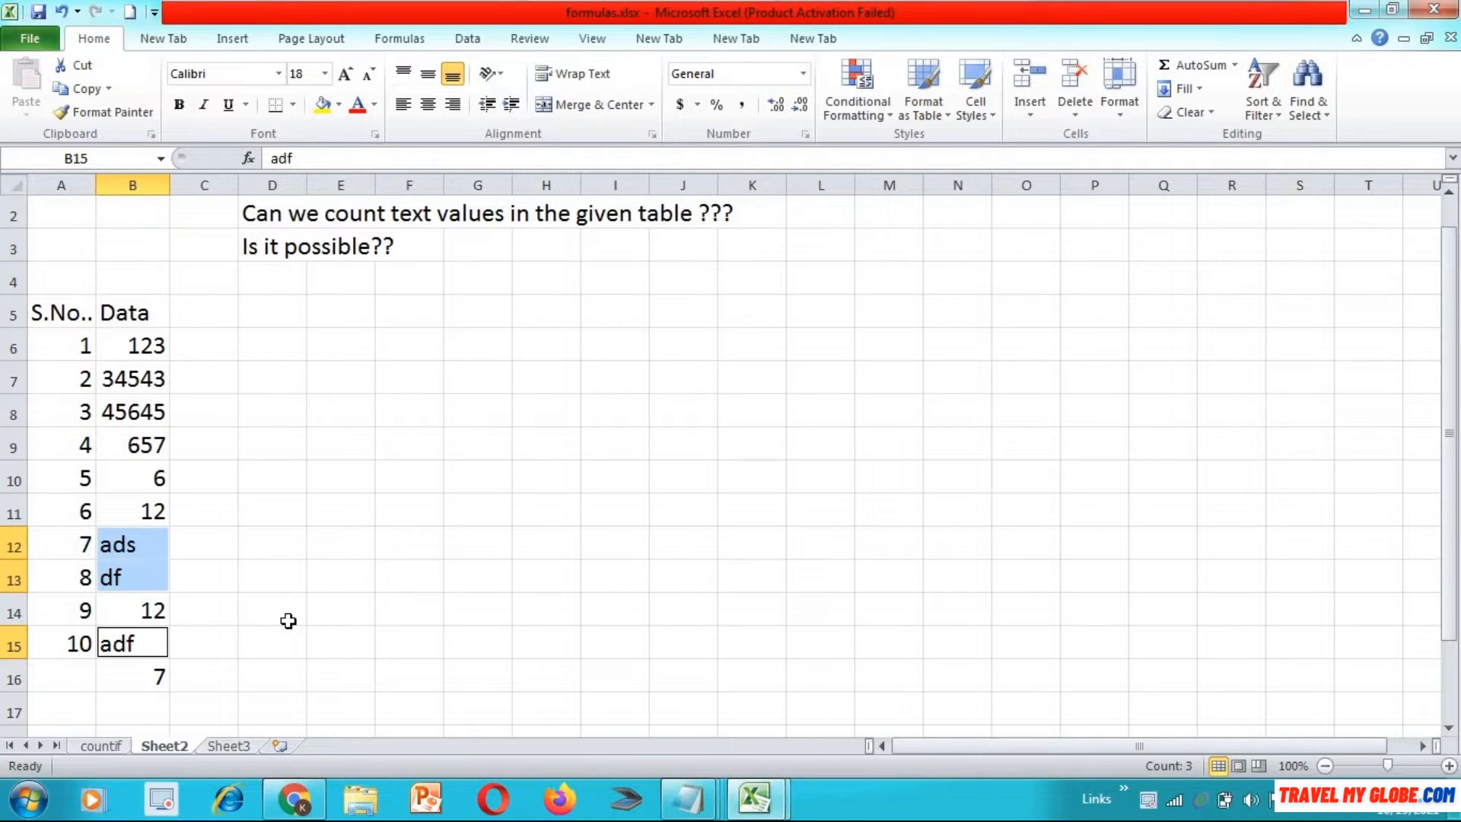
Clear the whole sample table in A5:B16
click(48, 312)
key(shift+Down)
key(shift+Down)
key(shift+Down)
key(shift+Down)
key(shift+Down)
key(shift+Down)
key(shift+Down)
key(shift+Down)
key(shift+Down)
key(shift+Down)
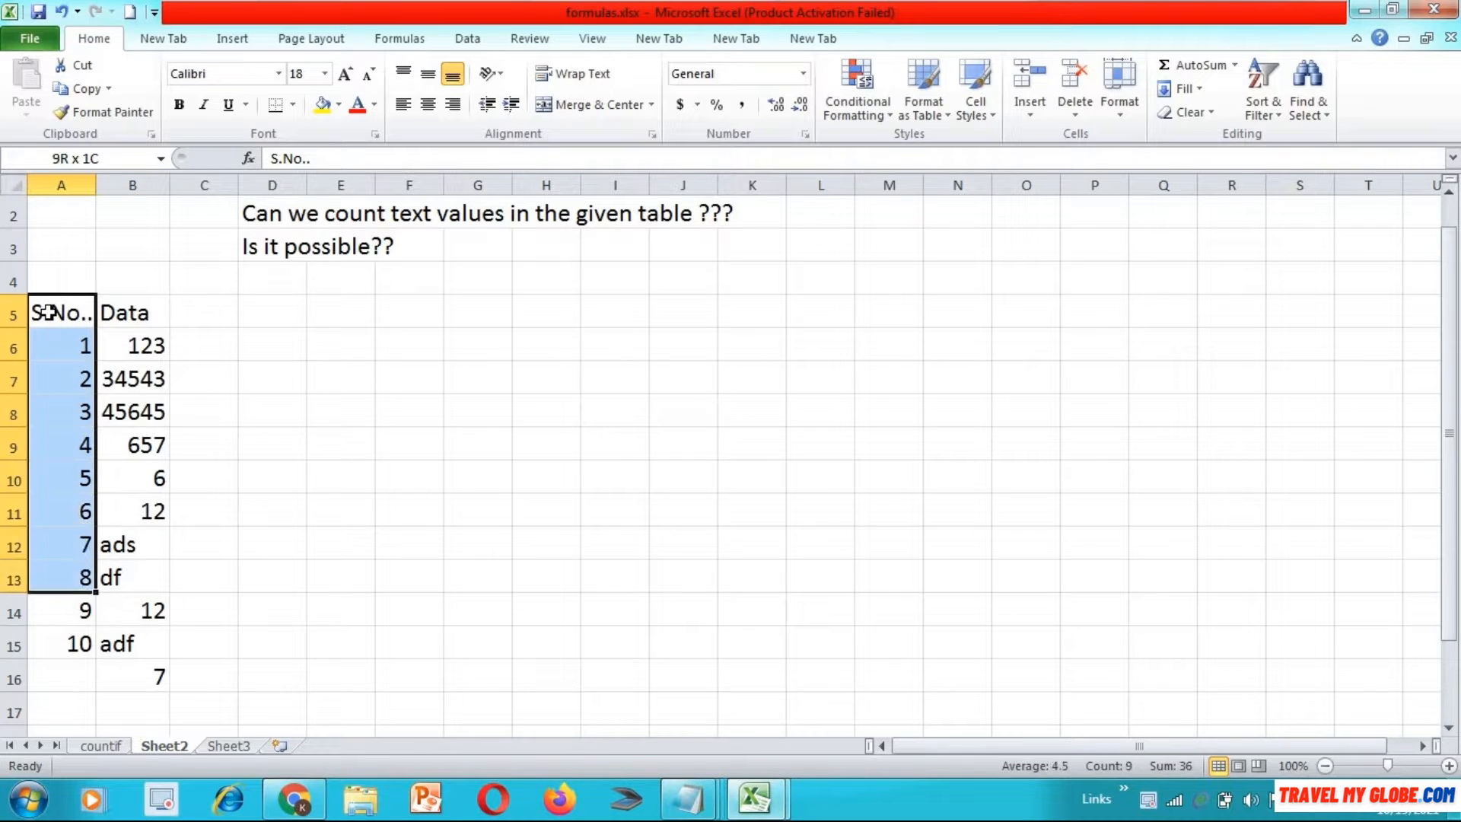
key(shift+Right)
key(shift+Down)
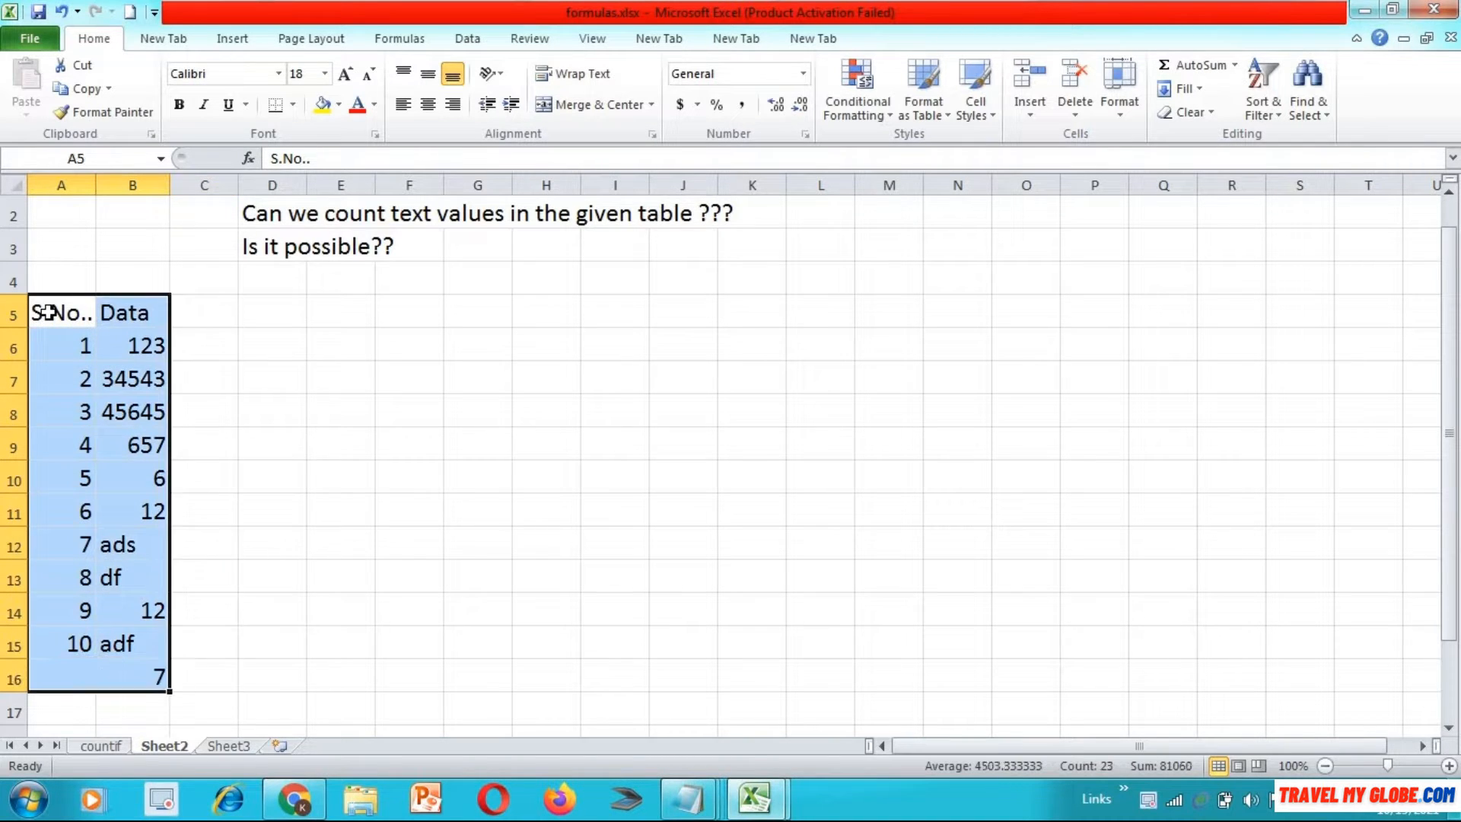
key(Delete)
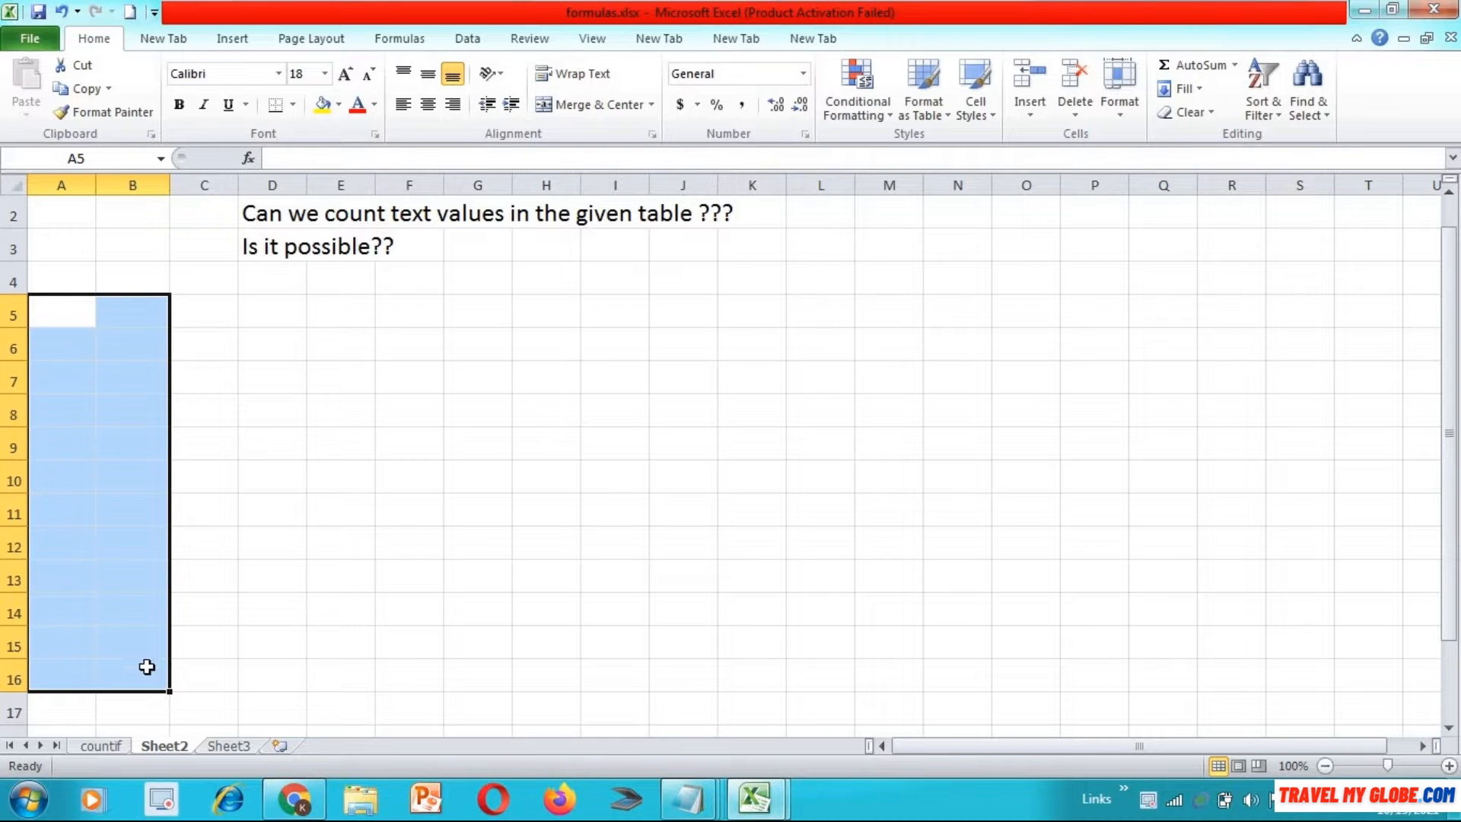
Copy the teachers' table with its headings, A4:D14, from the countif sheet
click(110, 746)
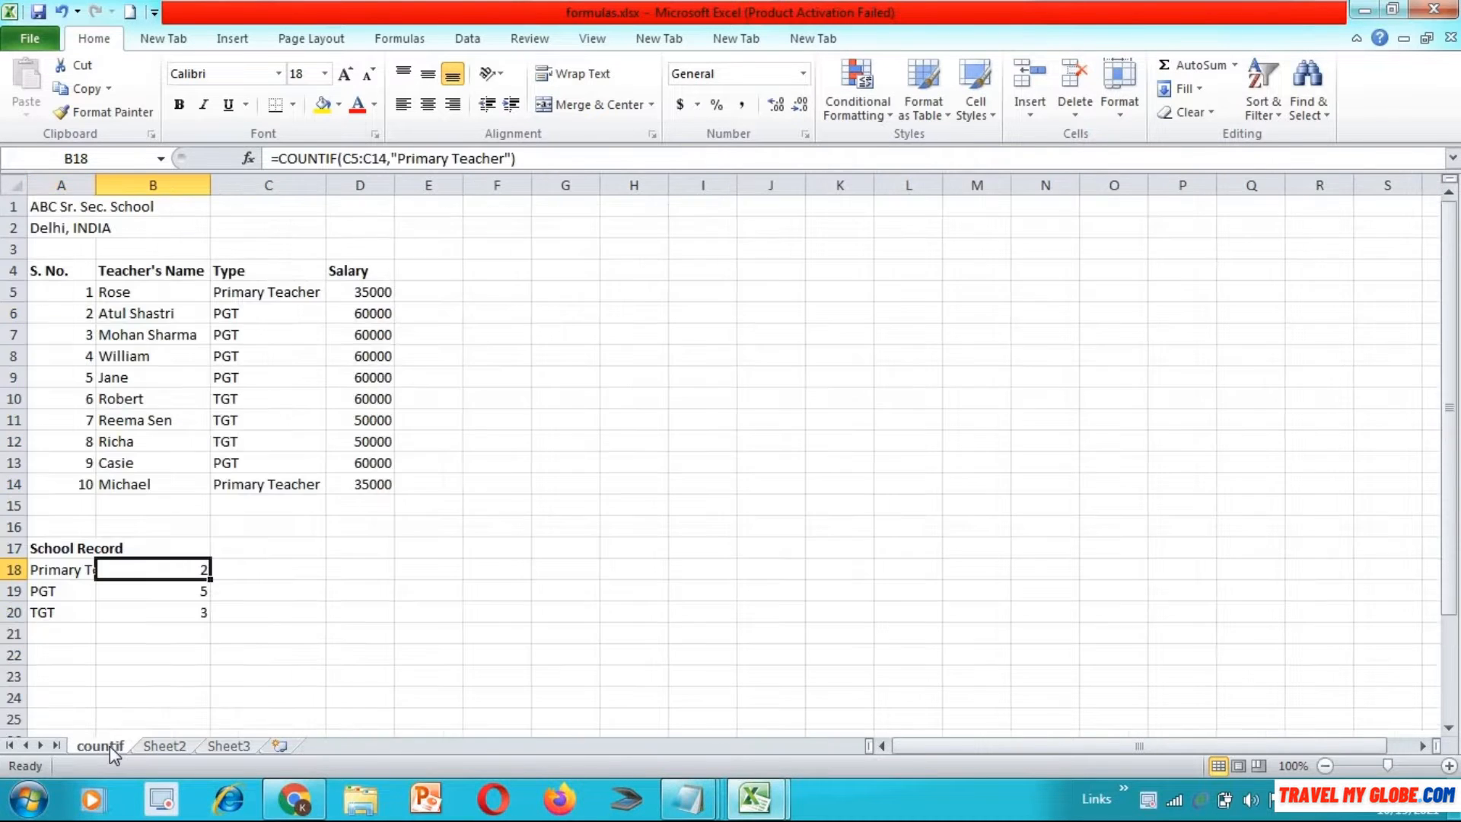
drag(46, 271, 46, 292)
key(shift+Down)
key(shift+Down)
key(shift+Down)
key(shift+Down)
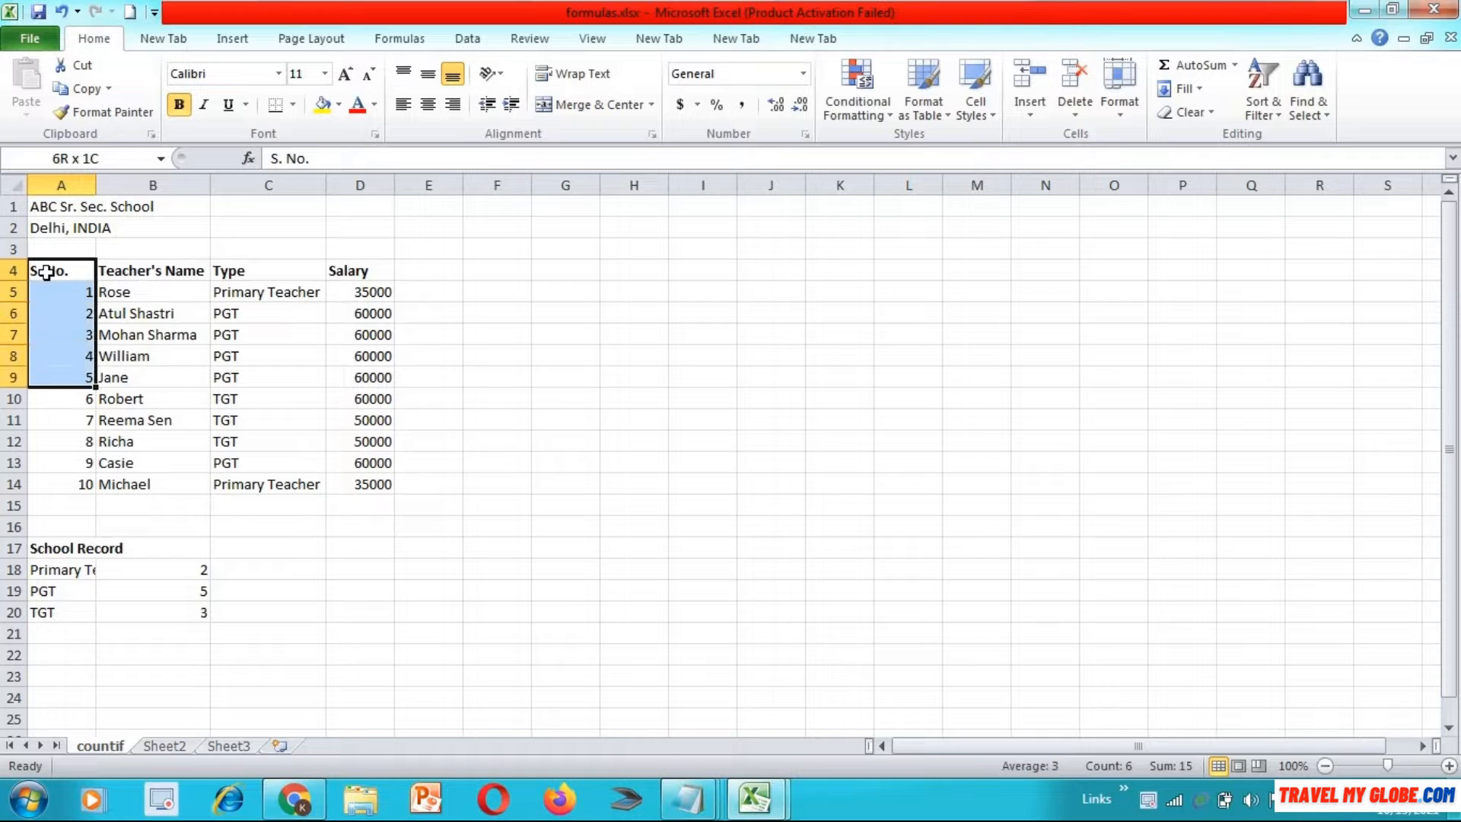
key(shift+Right)
key(shift+Down)
key(shift+Down)
key(shift+Down)
key(shift+Down)
key(shift+Down)
key(shift+Right)
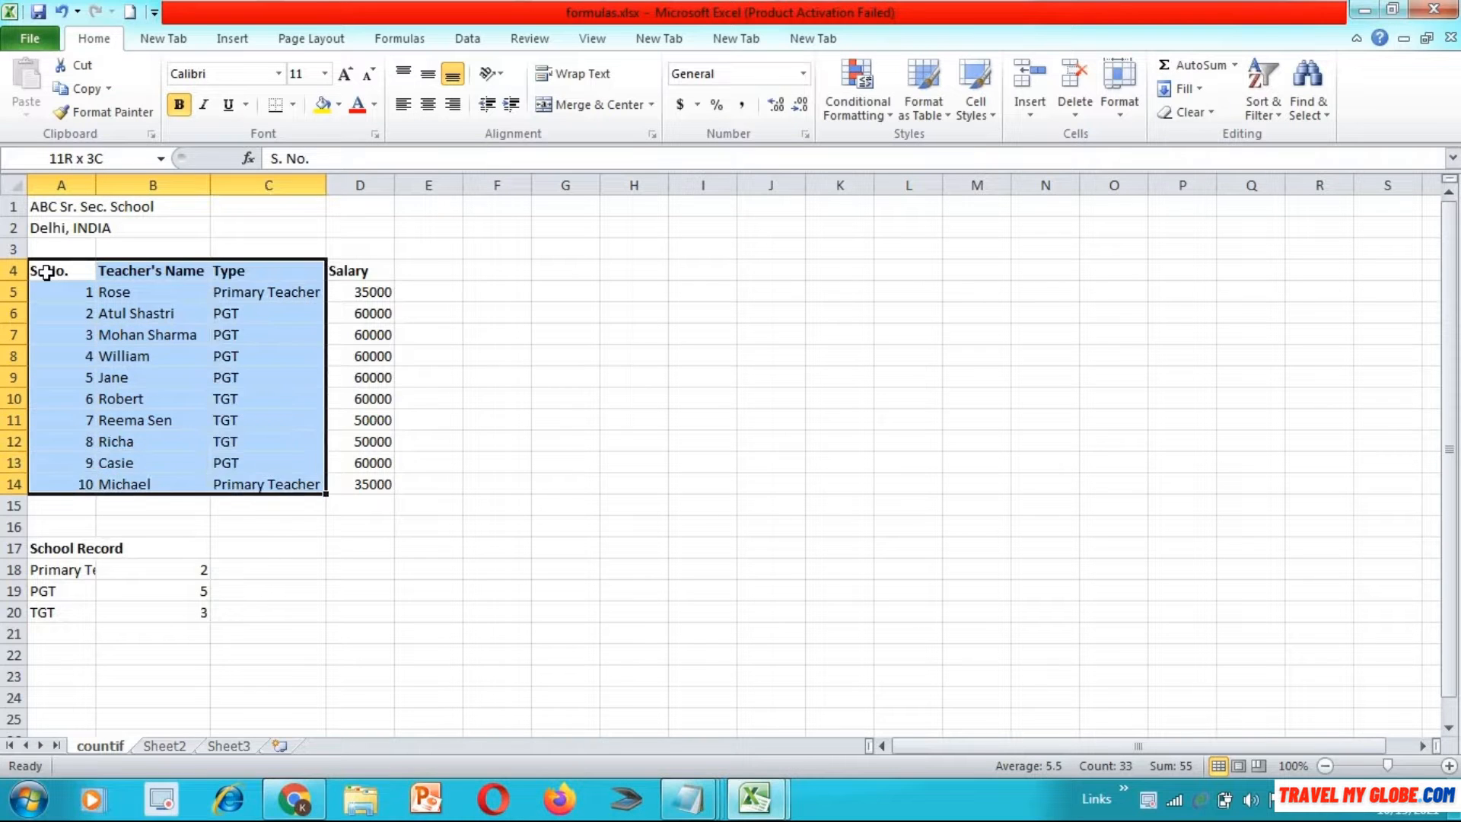
key(shift+Right)
key(ctrl+c)
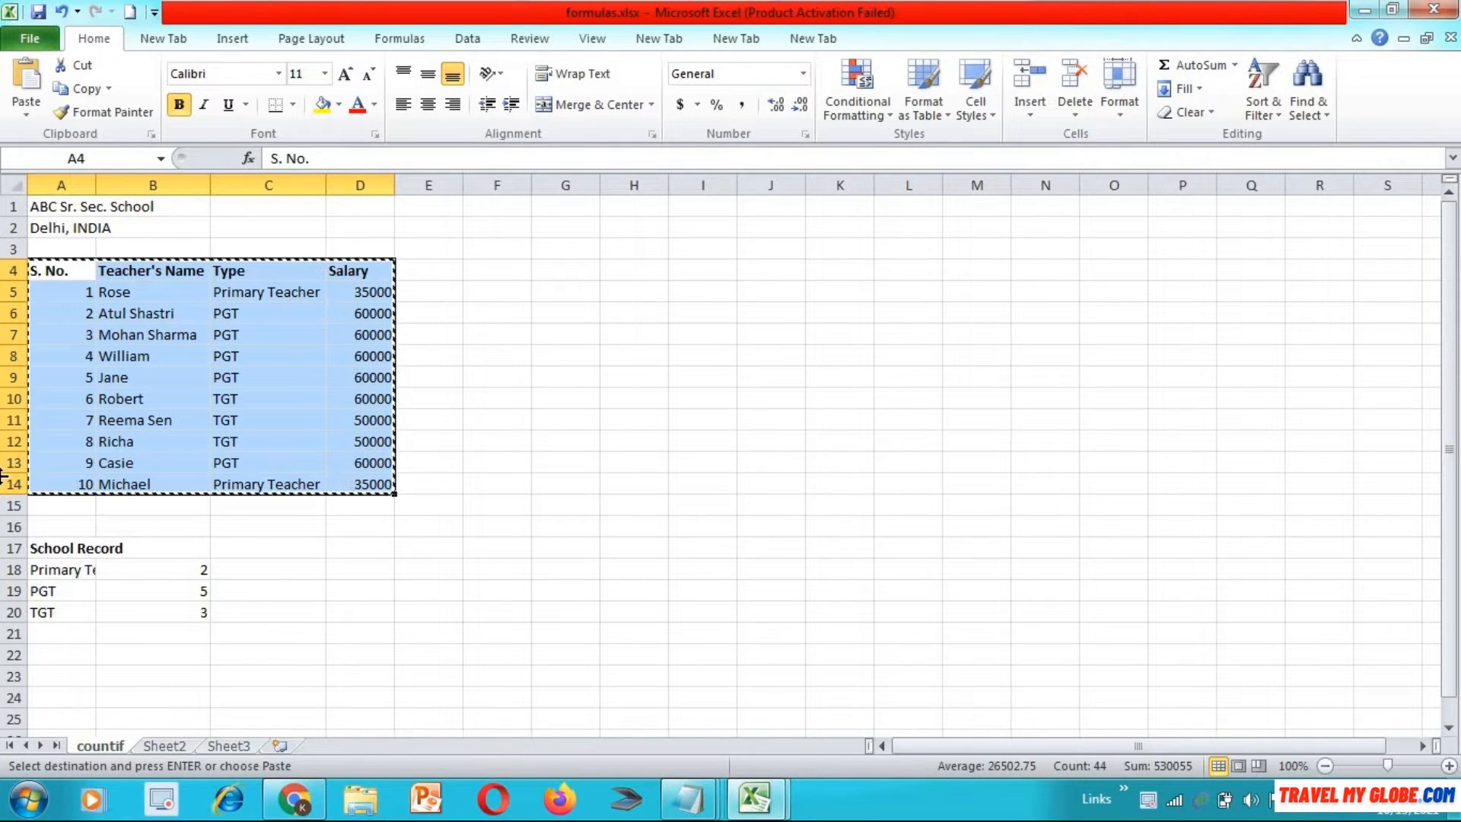
Paste the copied teachers' table into Sheet2 starting at cell A4
click(163, 746)
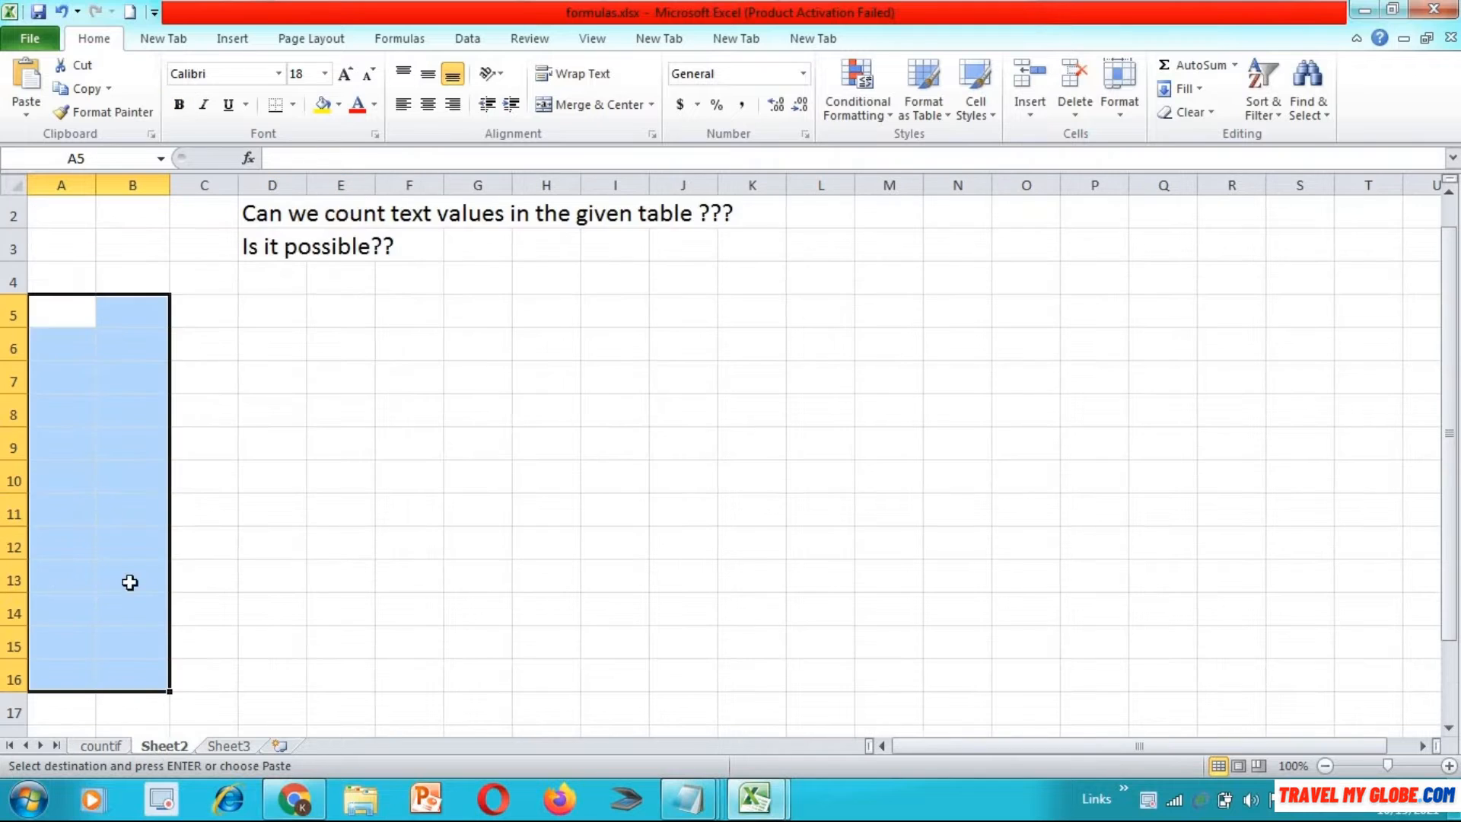
click(78, 281)
key(ctrl+v)
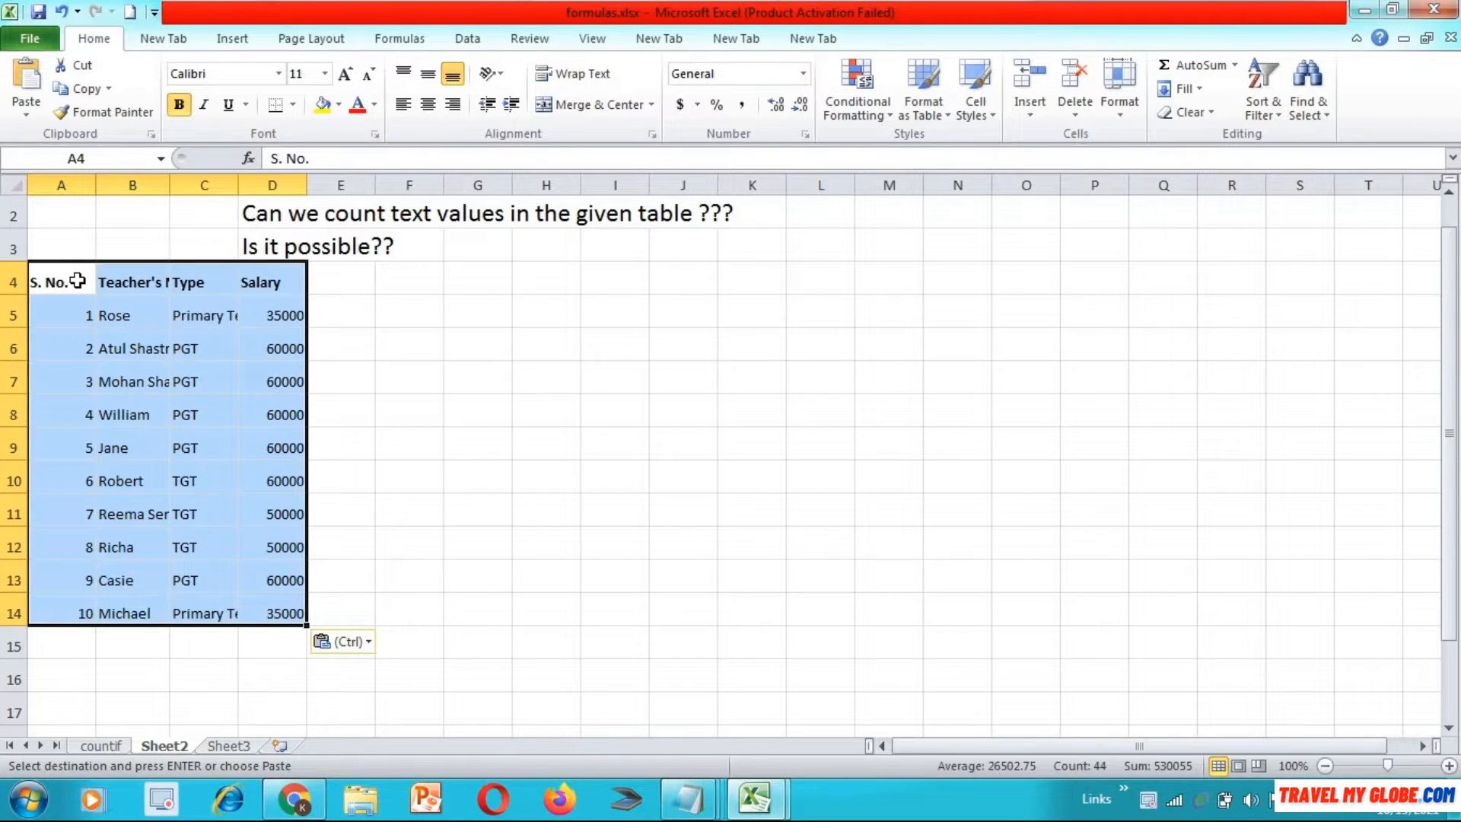
Delete the two question lines in rows 2 and 3 above the pasted table
key(Up)
key(Up)
key(shift+Right)
key(shift+Right)
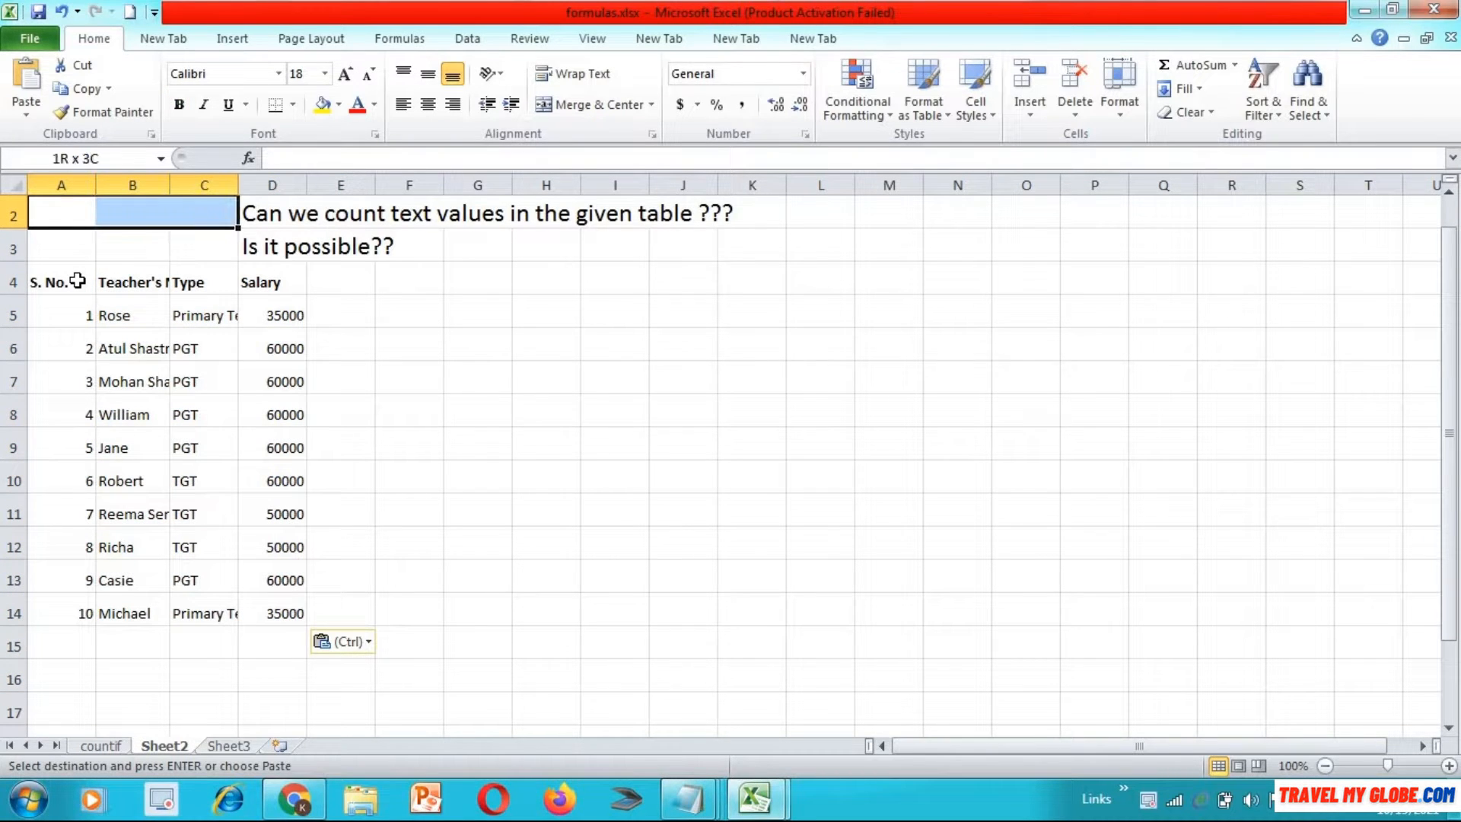
key(shift+Right)
key(shift+Right)
key(shift+Right)
key(shift+Right)
key(shift+Right)
key(shift+Right)
key(shift+Right)
key(shift+Right)
key(shift+Right)
key(shift+Down)
key(Delete)
key(Down)
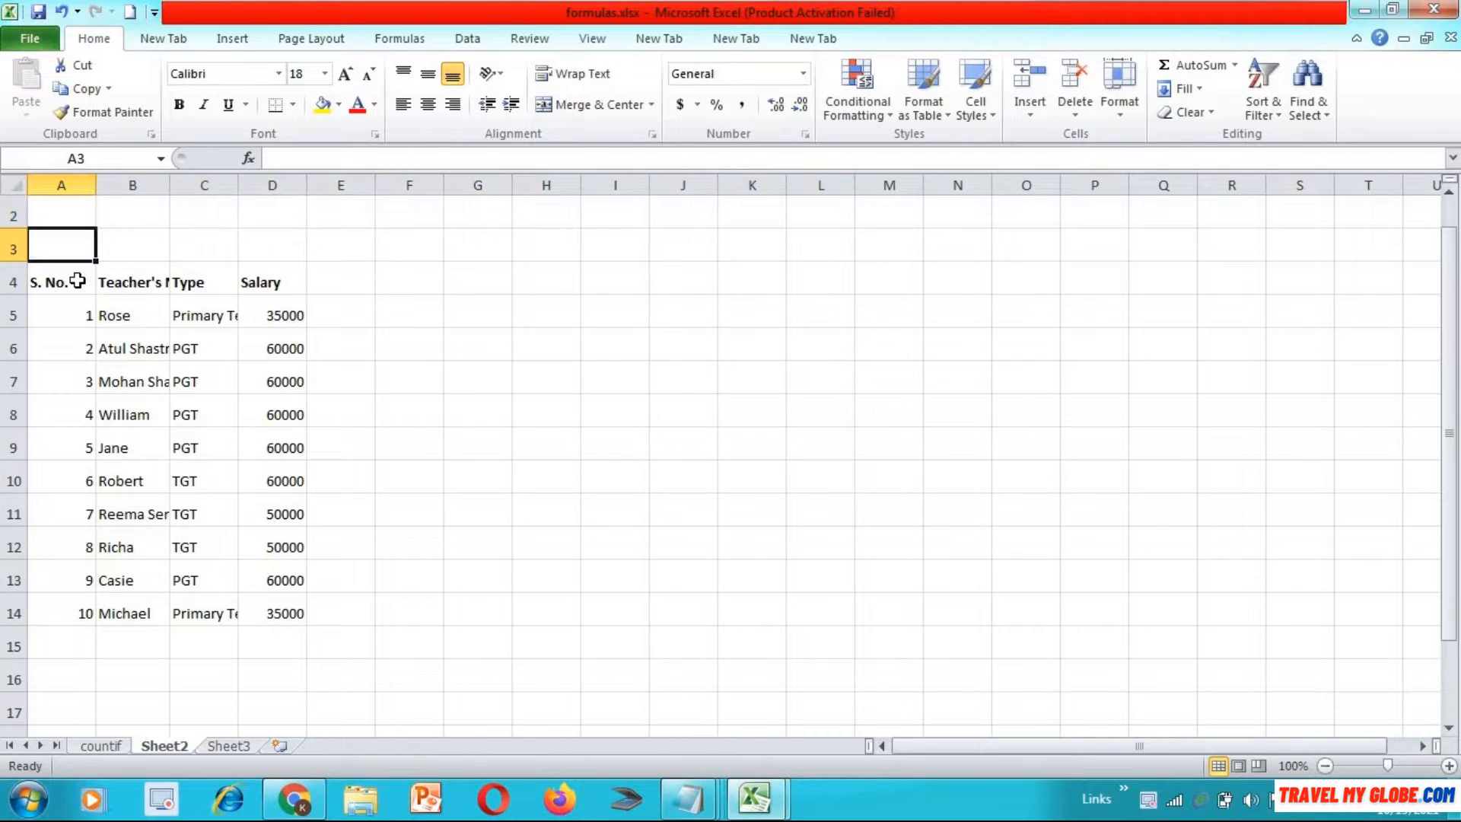
Fit the widths of the Teacher's Name and Type columns to their contents
click(156, 185)
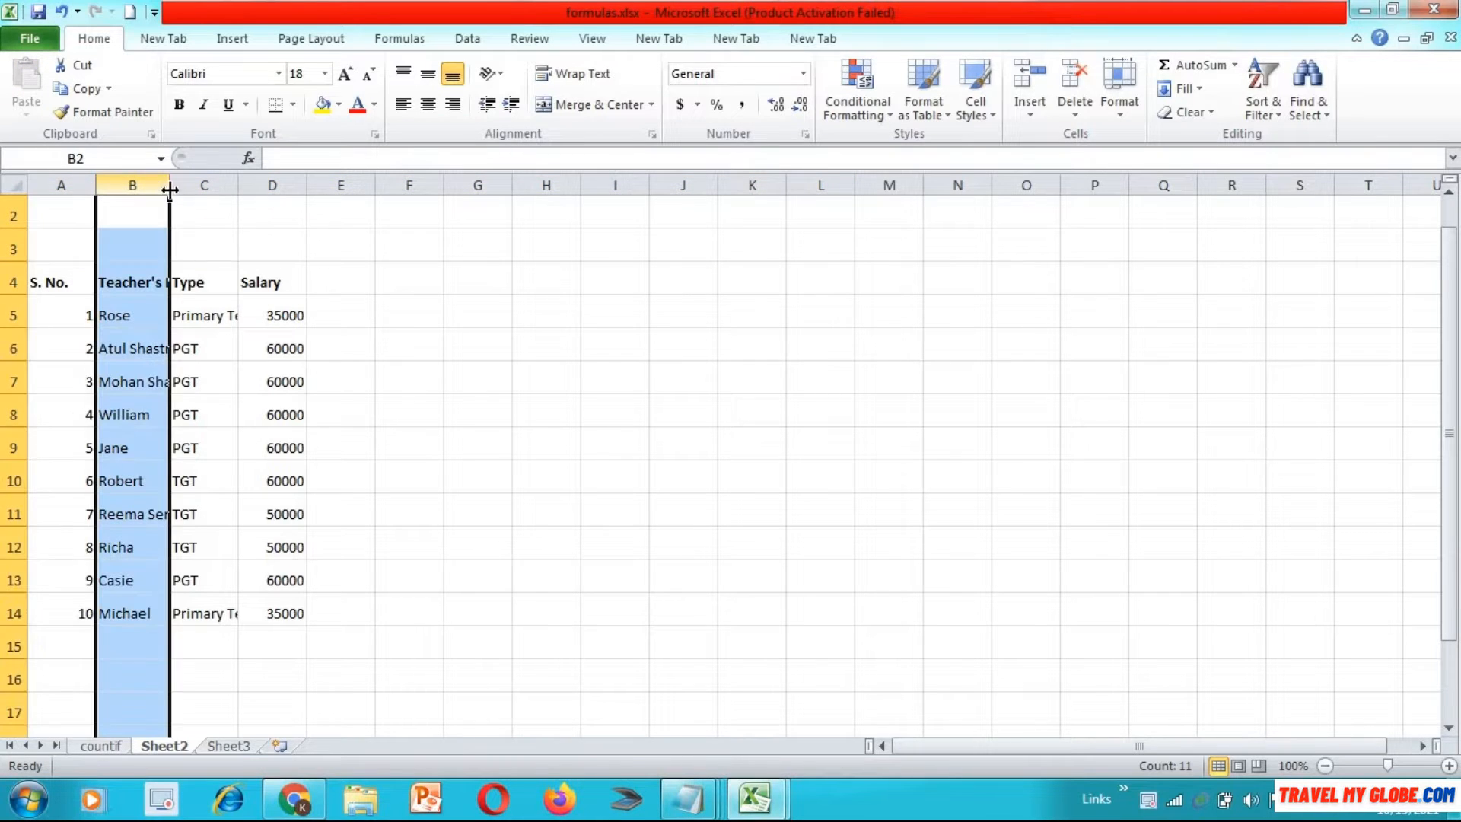
double_click(171, 189)
click(248, 185)
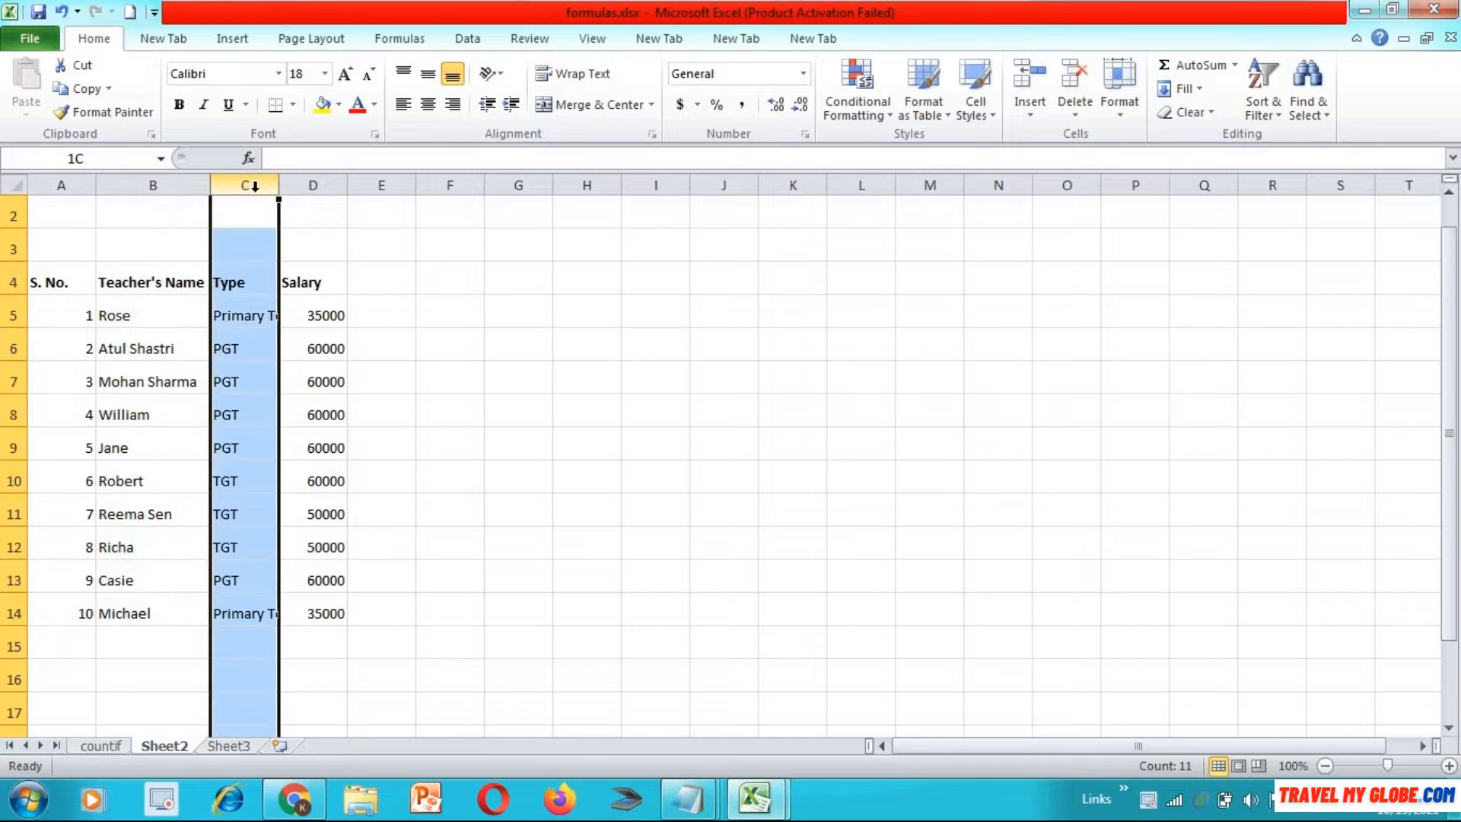
double_click(280, 187)
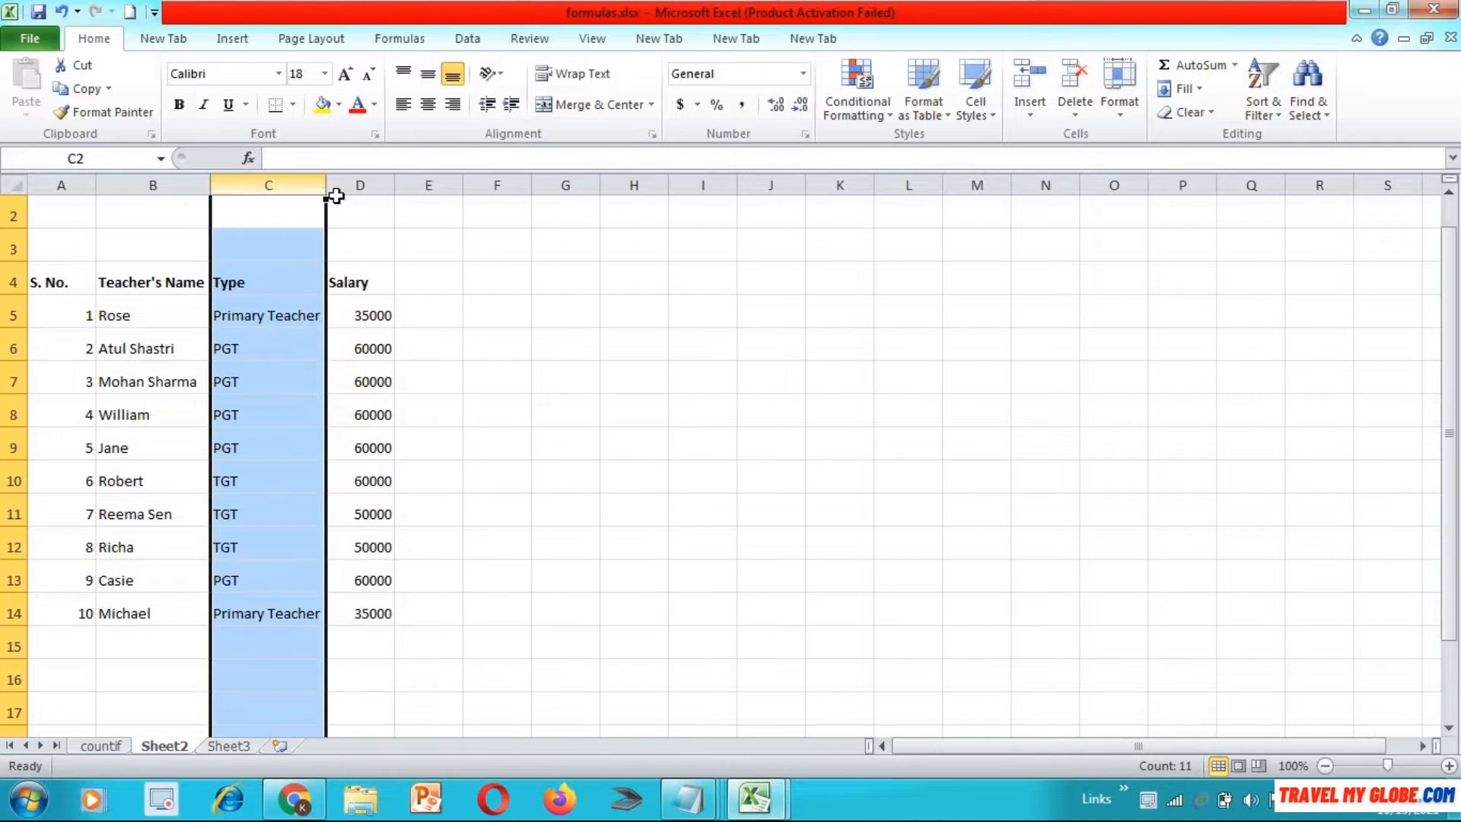
Set the font size of the whole sheet to 20
key(ctrl+a)
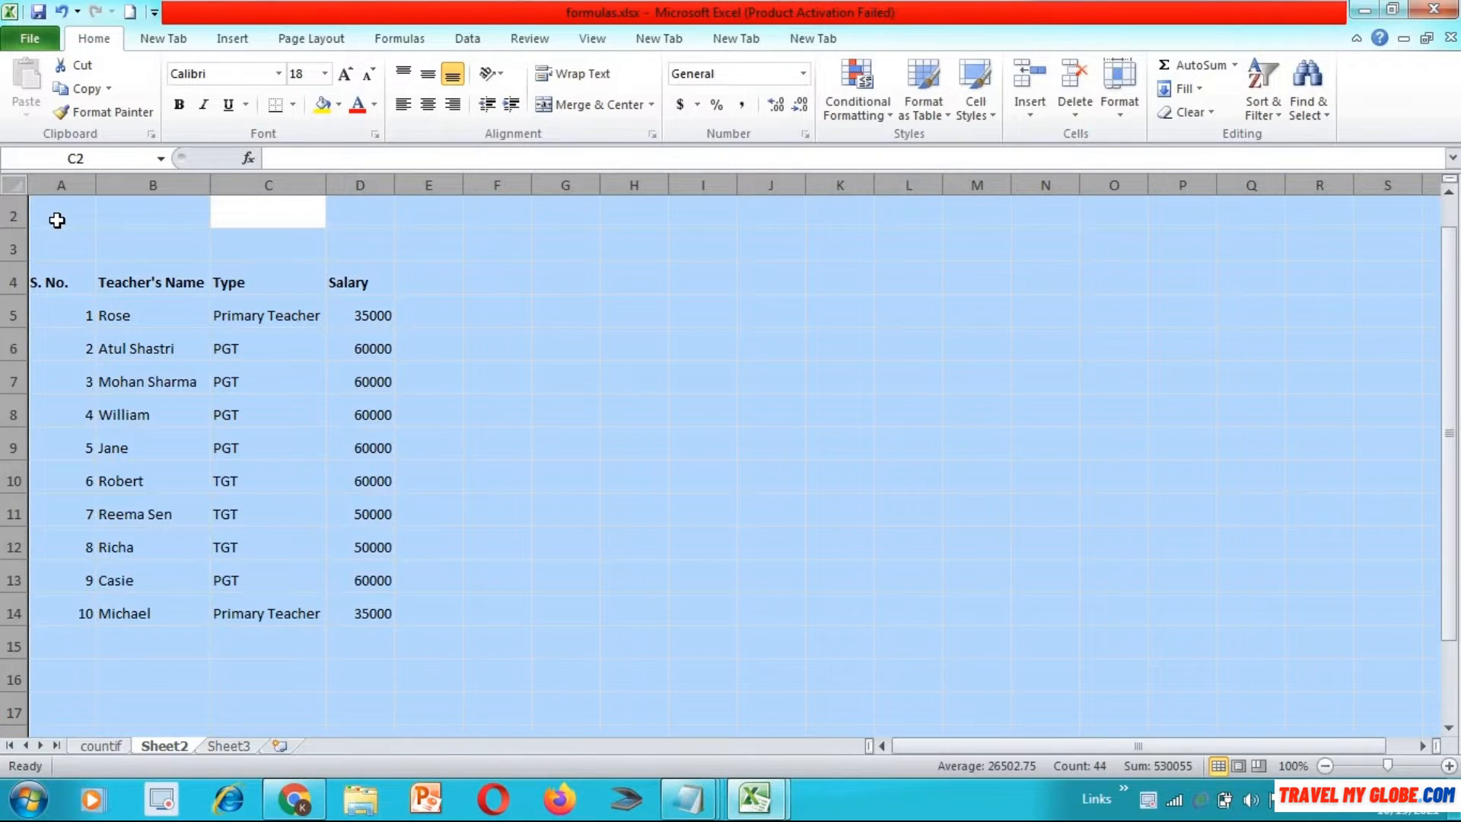
click(325, 75)
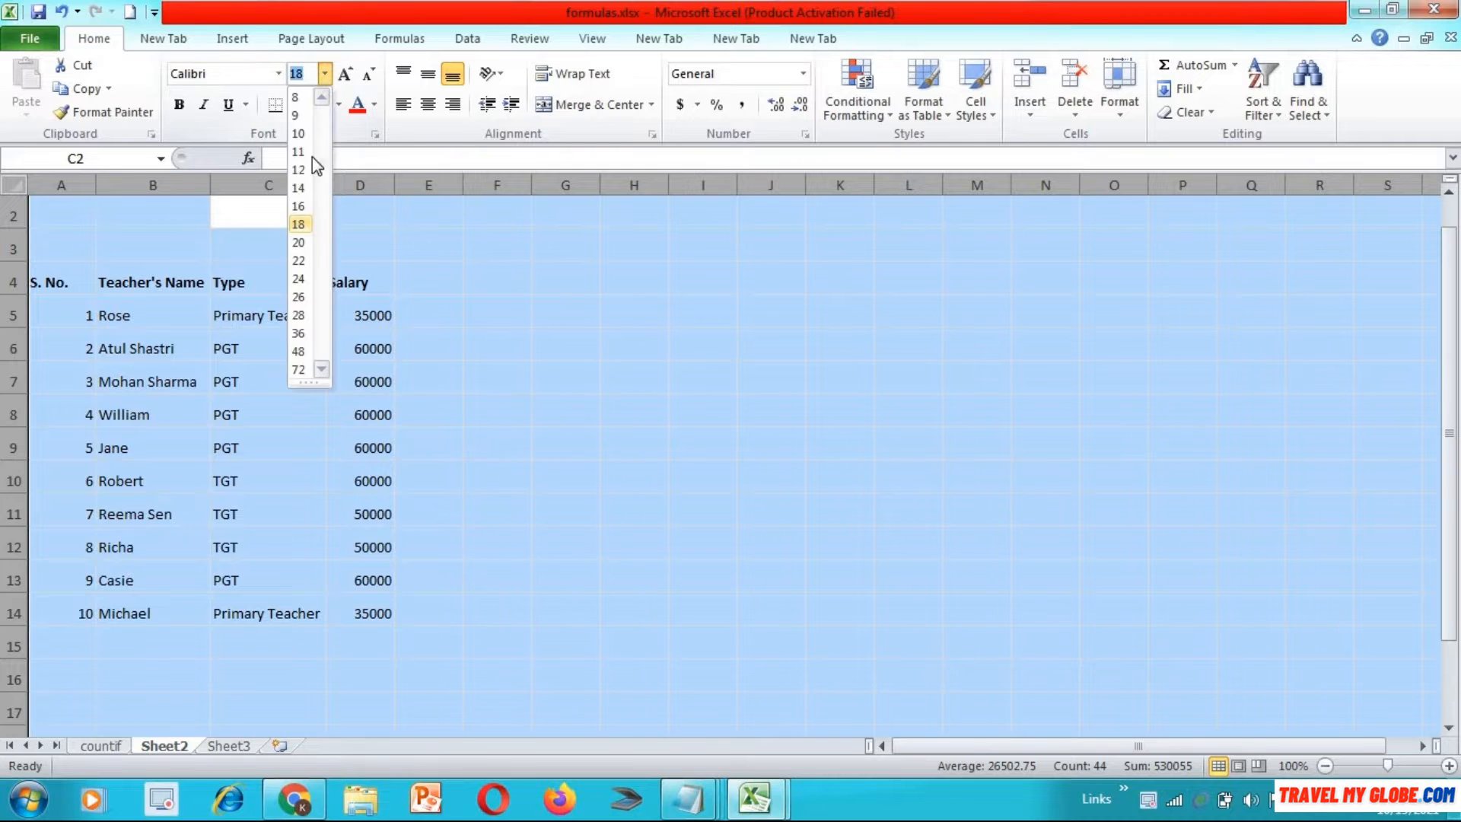
click(298, 242)
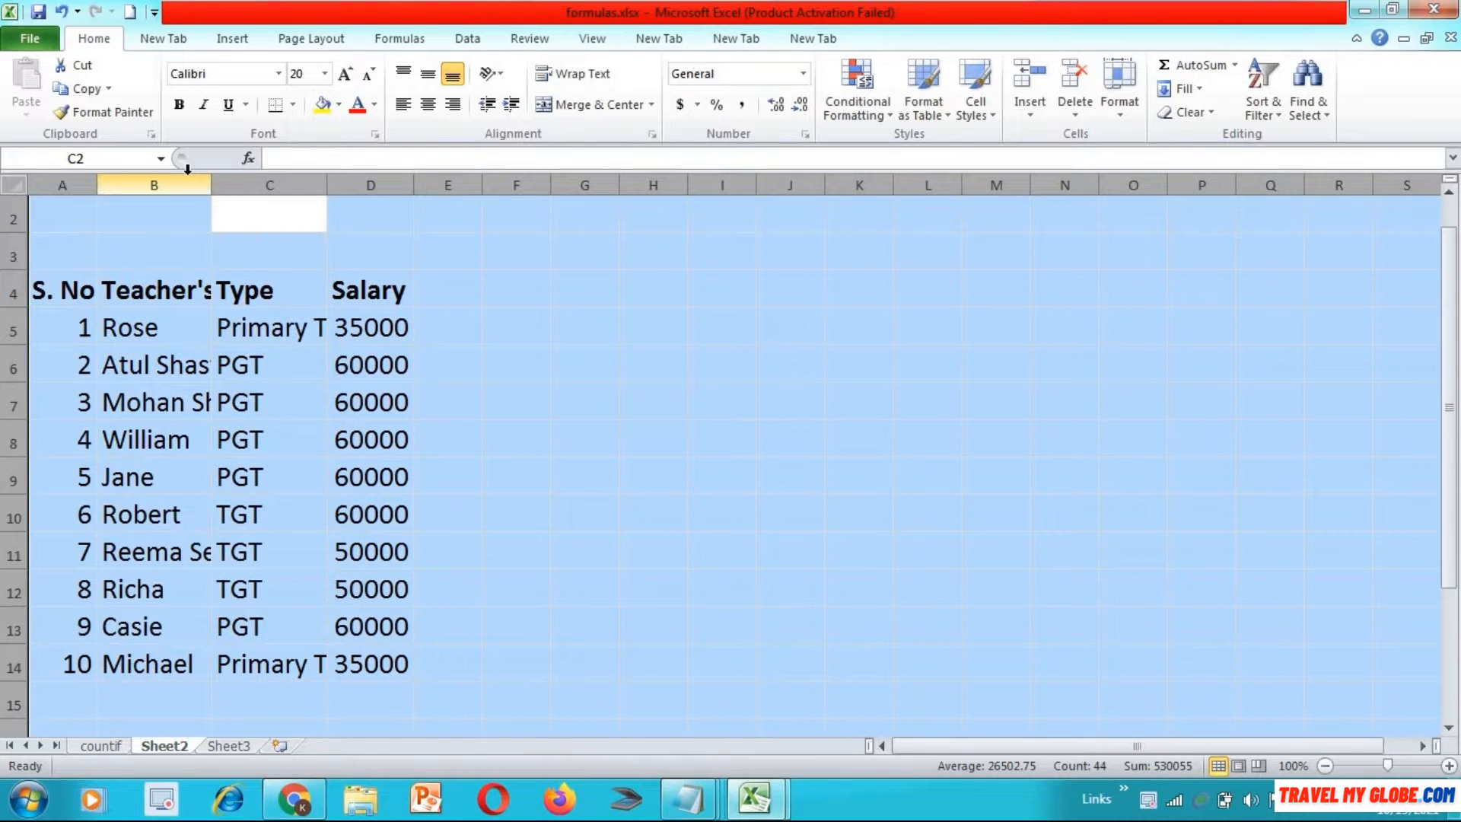
Refit columns B and C to their contents at the larger font size
click(183, 200)
click(190, 185)
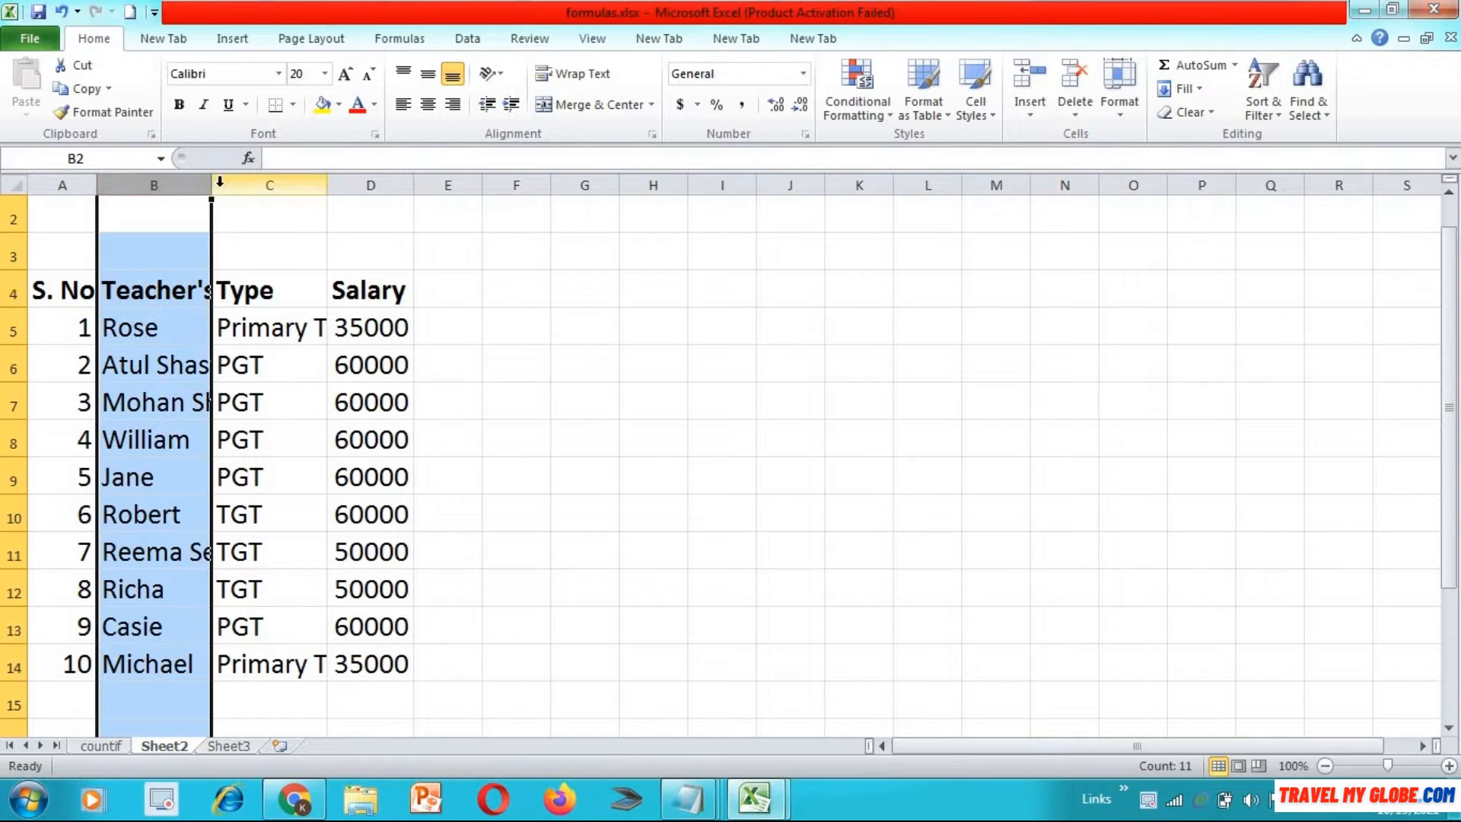
double_click(212, 185)
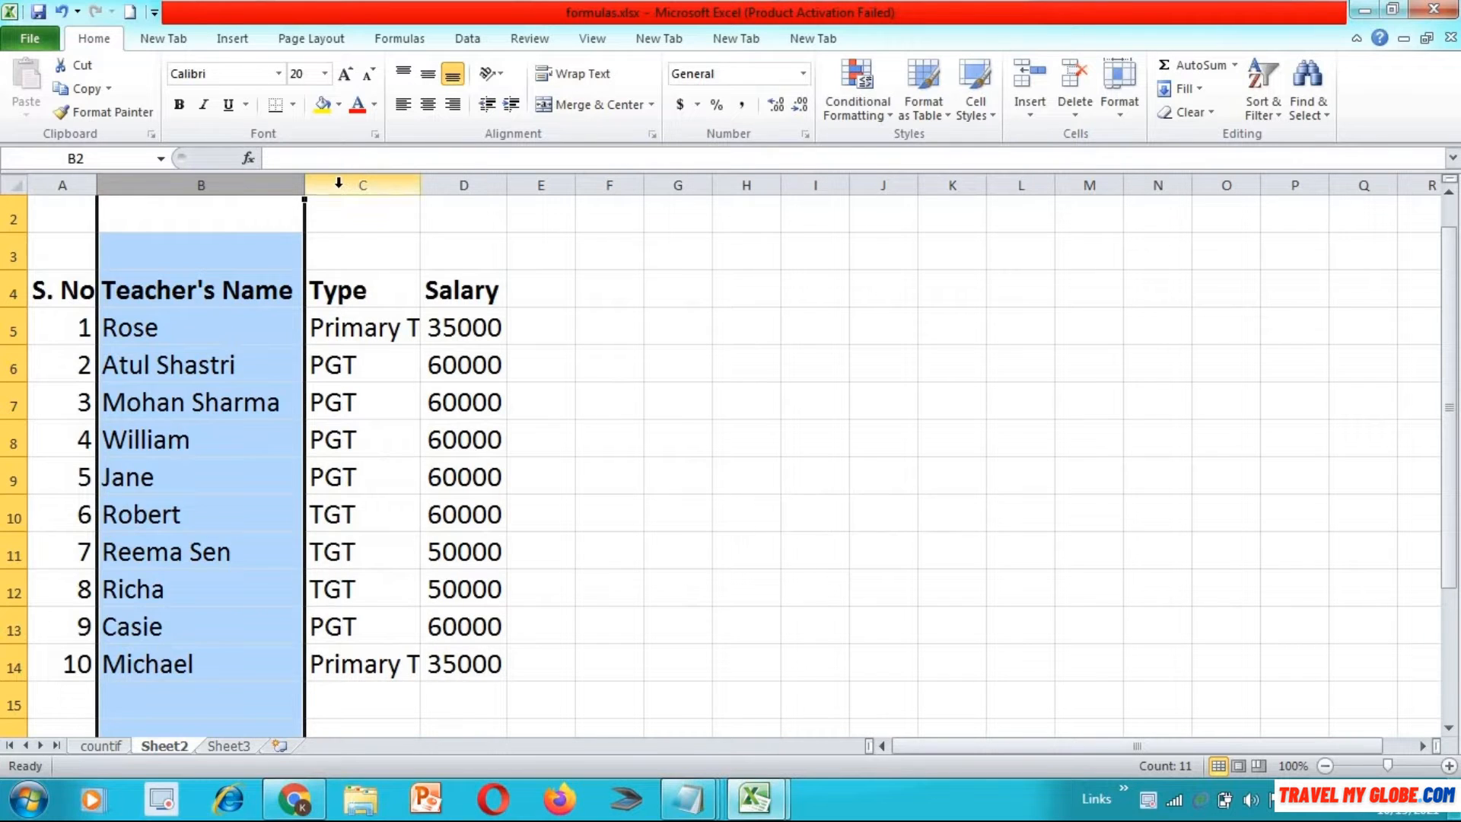
click(338, 185)
double_click(421, 185)
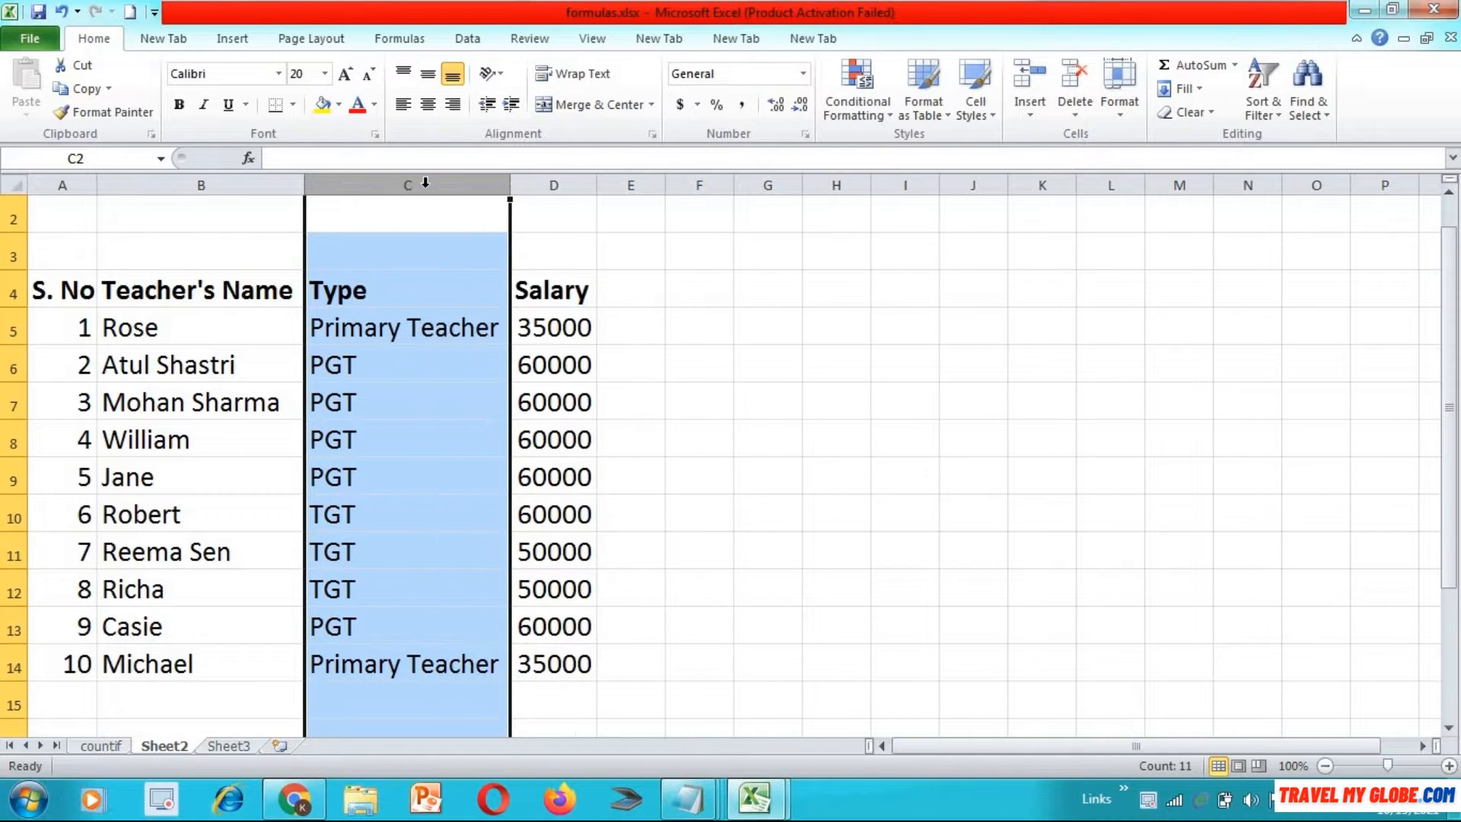
Go down the rows of the teachers' table from the heading row to the last serial number
click(73, 237)
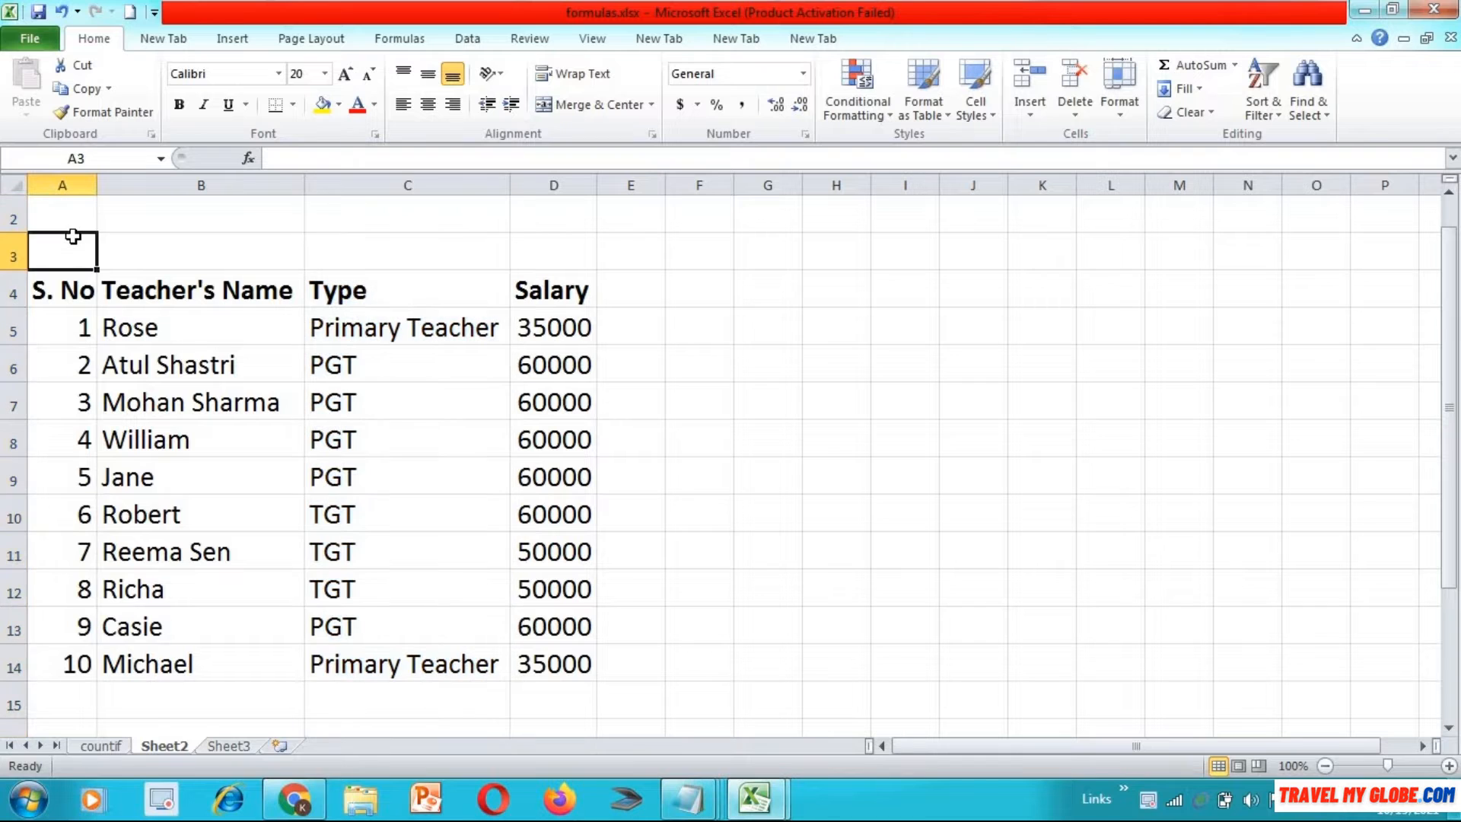
key(Down)
key(Down)
key(Down)
key(Down)
key(Down)
key(Down)
key(Down)
key(Down)
key(Down)
key(Down)
key(Down)
key(Down)
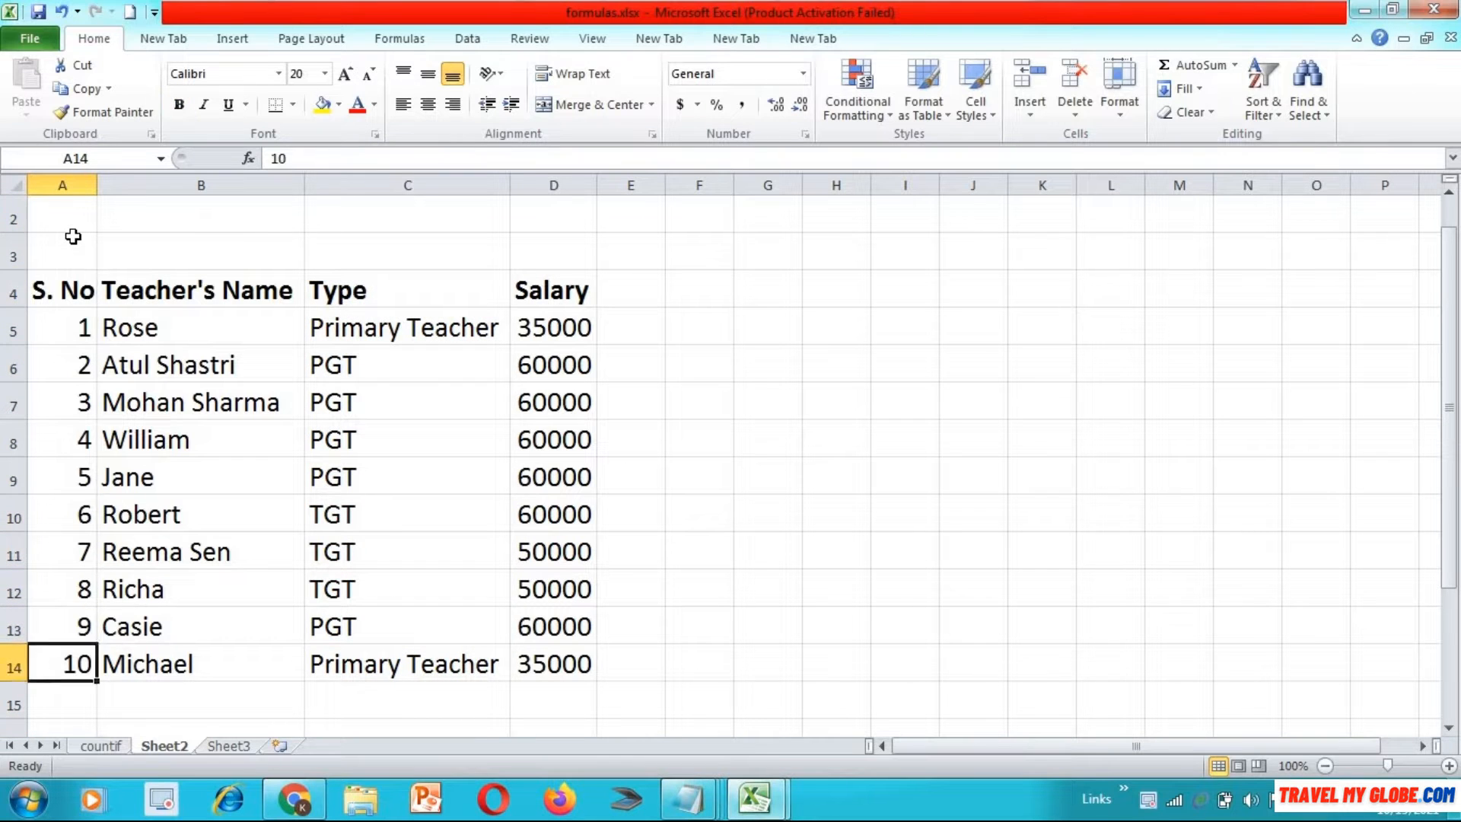
key(Down)
key(Up)
key(Down)
key(Down)
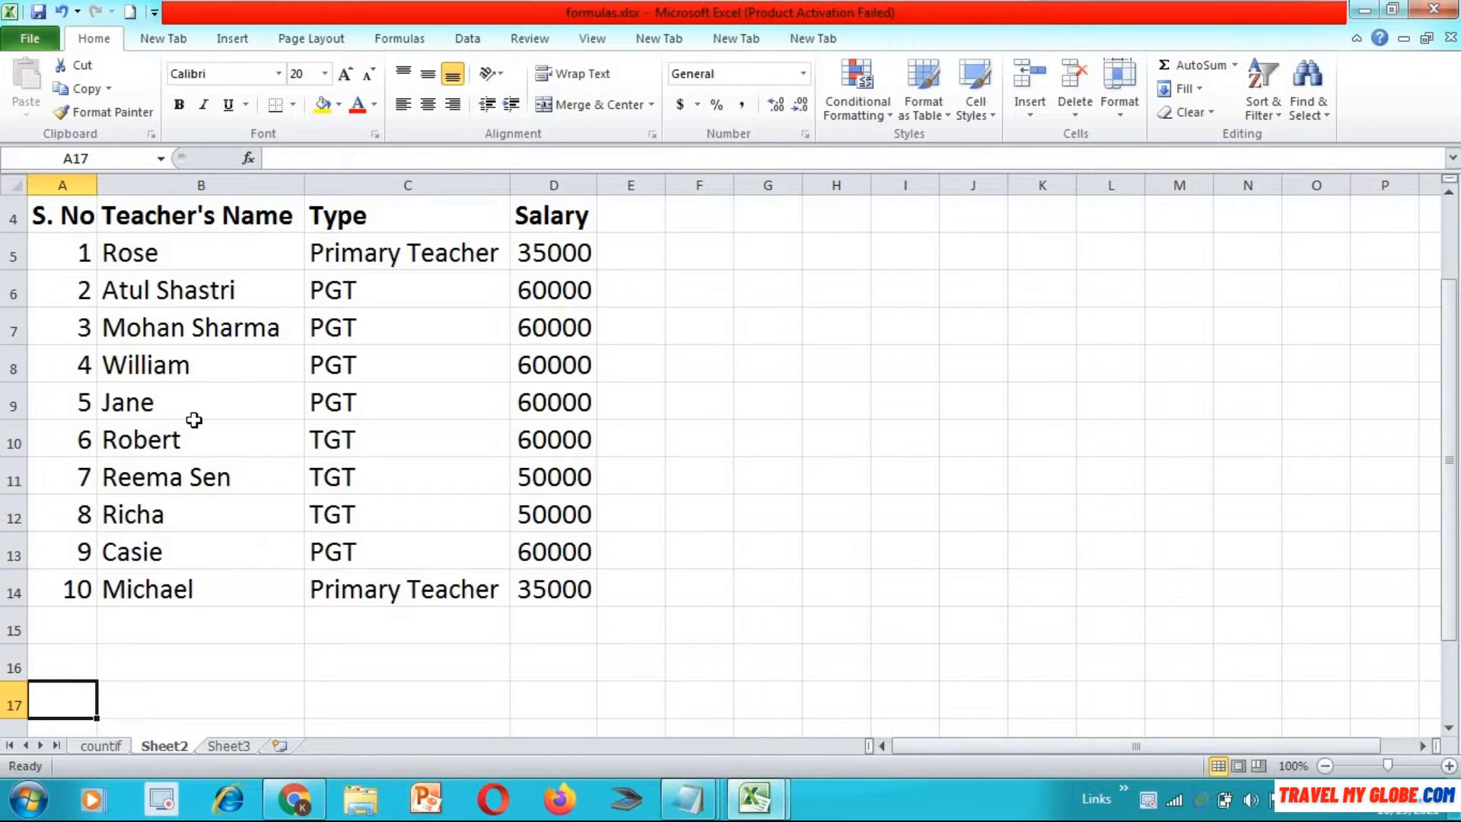
Examine the teacher categories listed under the Type heading in column C
click(434, 256)
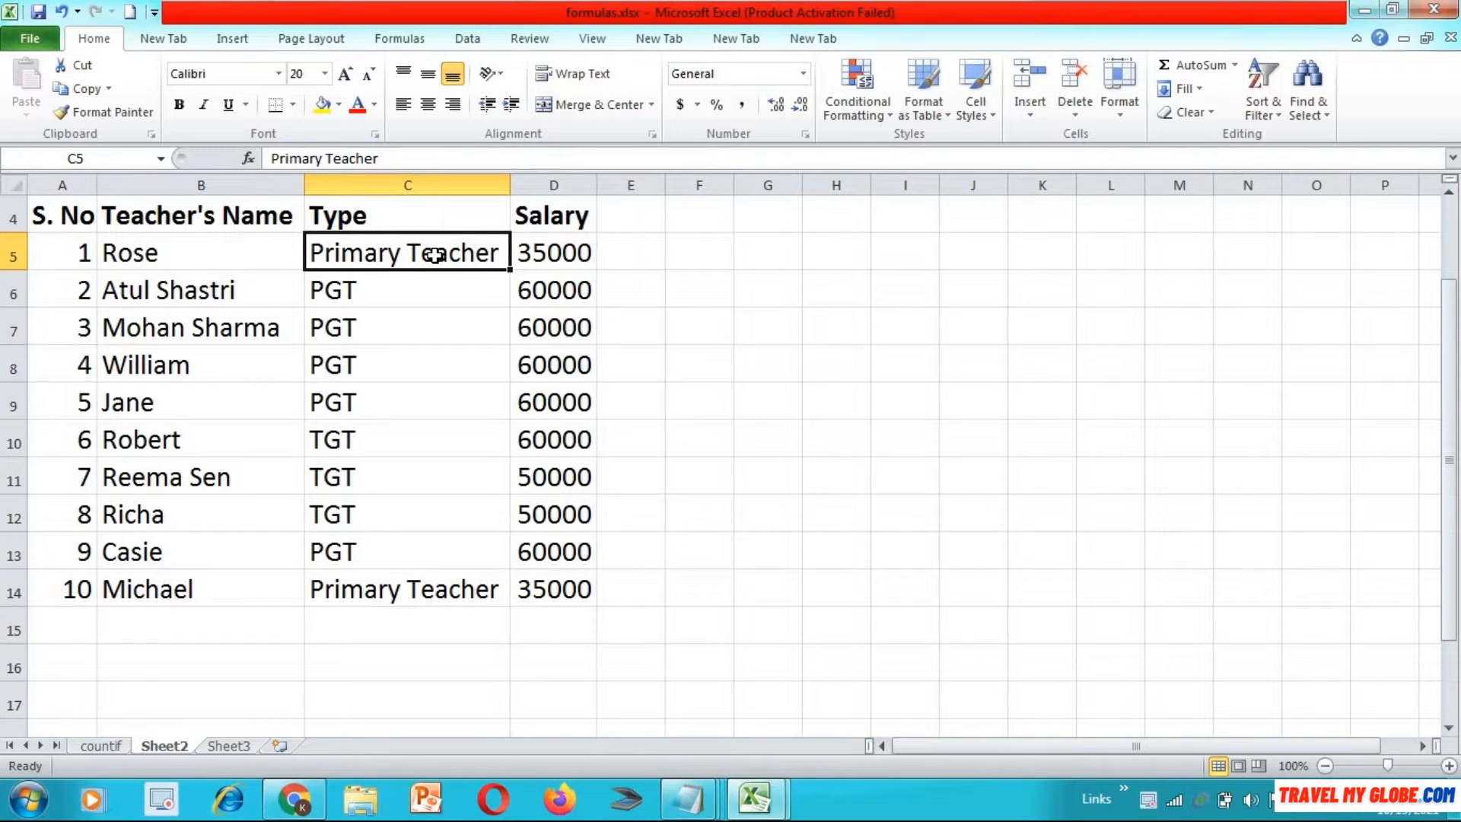
scroll(434, 259, down, 2)
scroll(435, 263, up, 1)
key(Up)
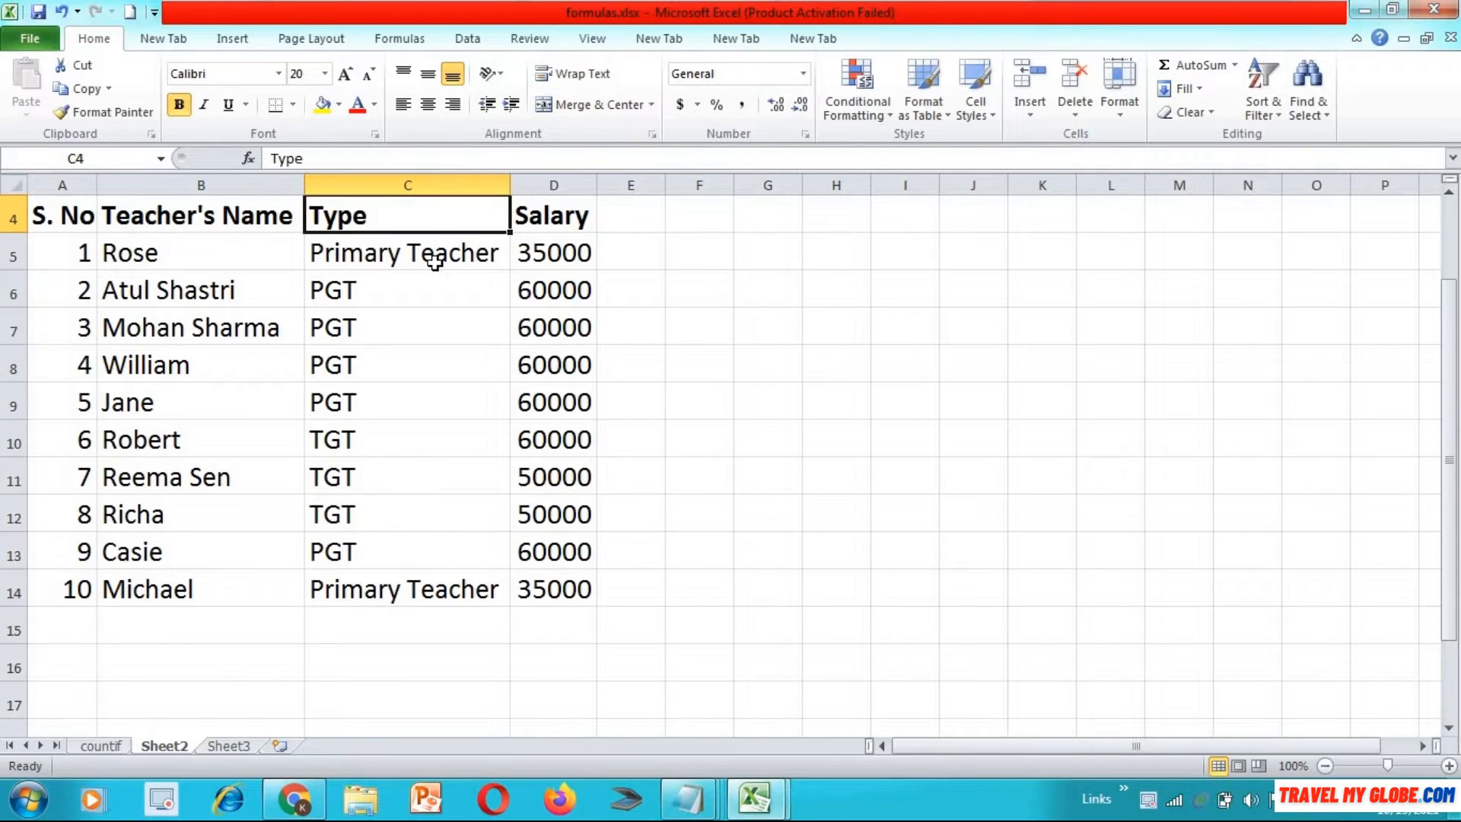
key(Down)
key(Down)
key(Down)
key(Down)
key(Down)
key(Down)
key(Down)
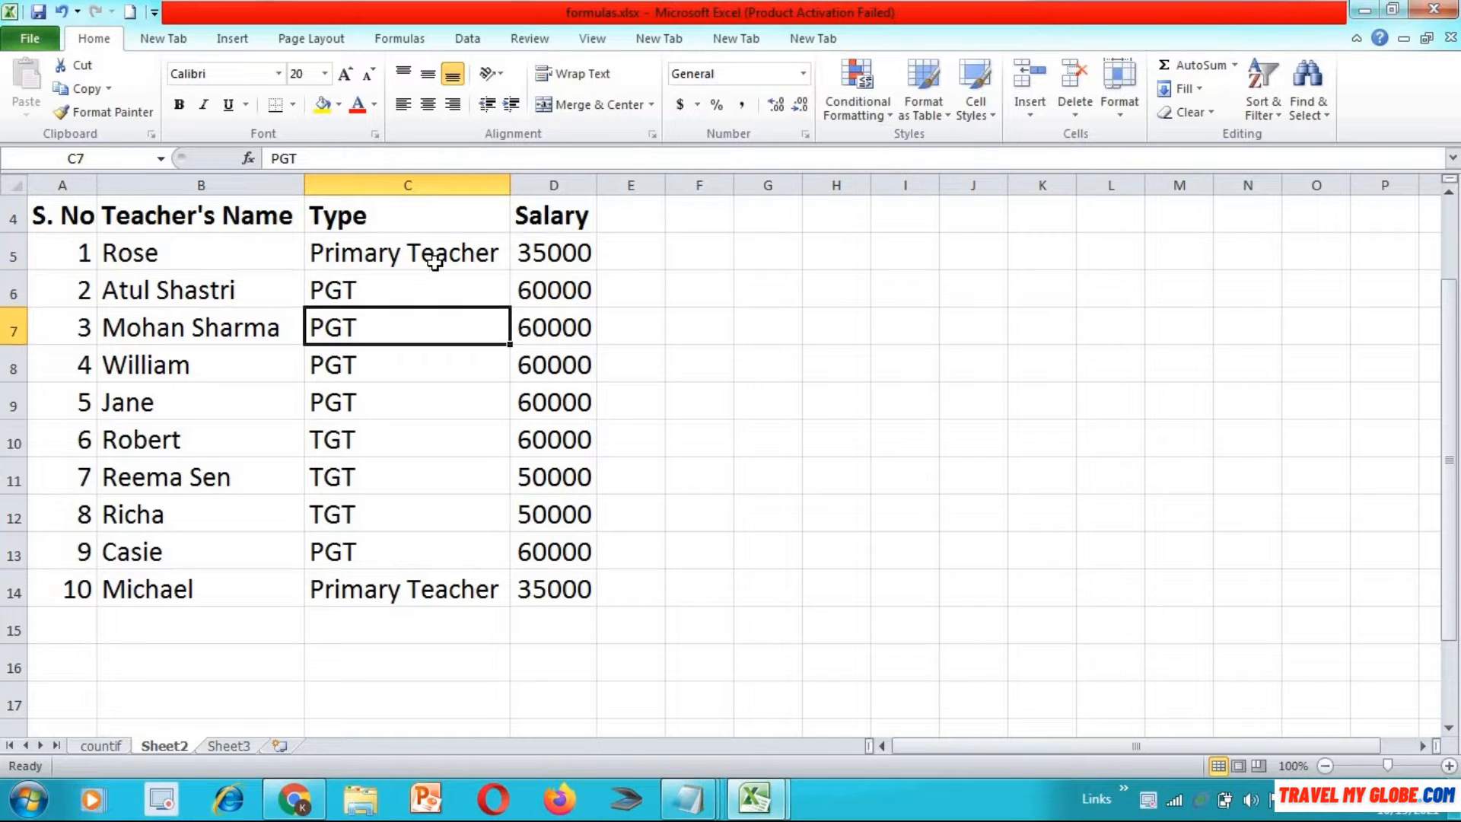
Enter the label "Total Primary Teachers" in cell B16 below the table
key(Down)
key(Down)
key(Down)
key(Down)
key(Down)
key(Left)
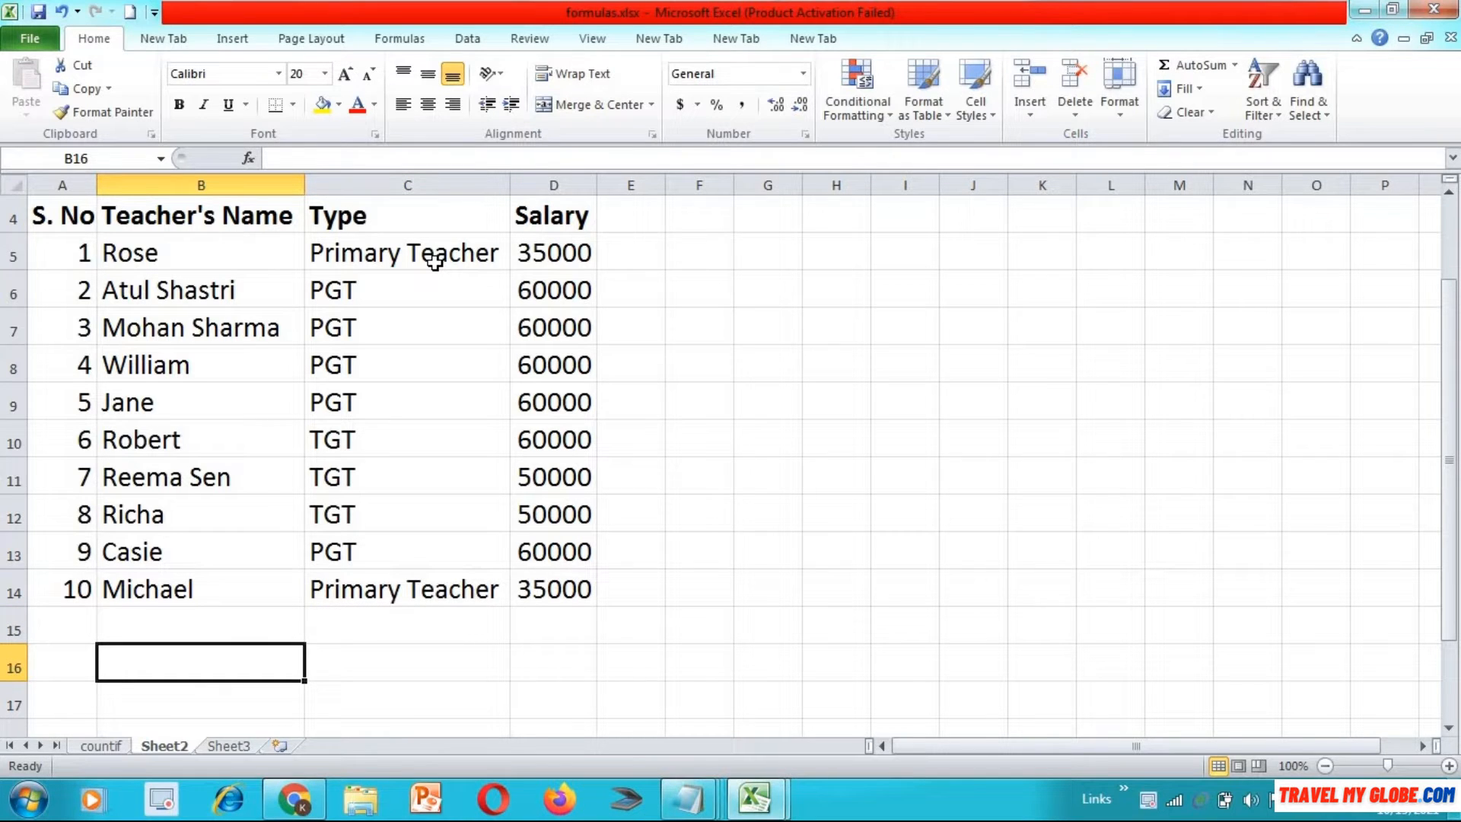
text(Total Primary Teachers)
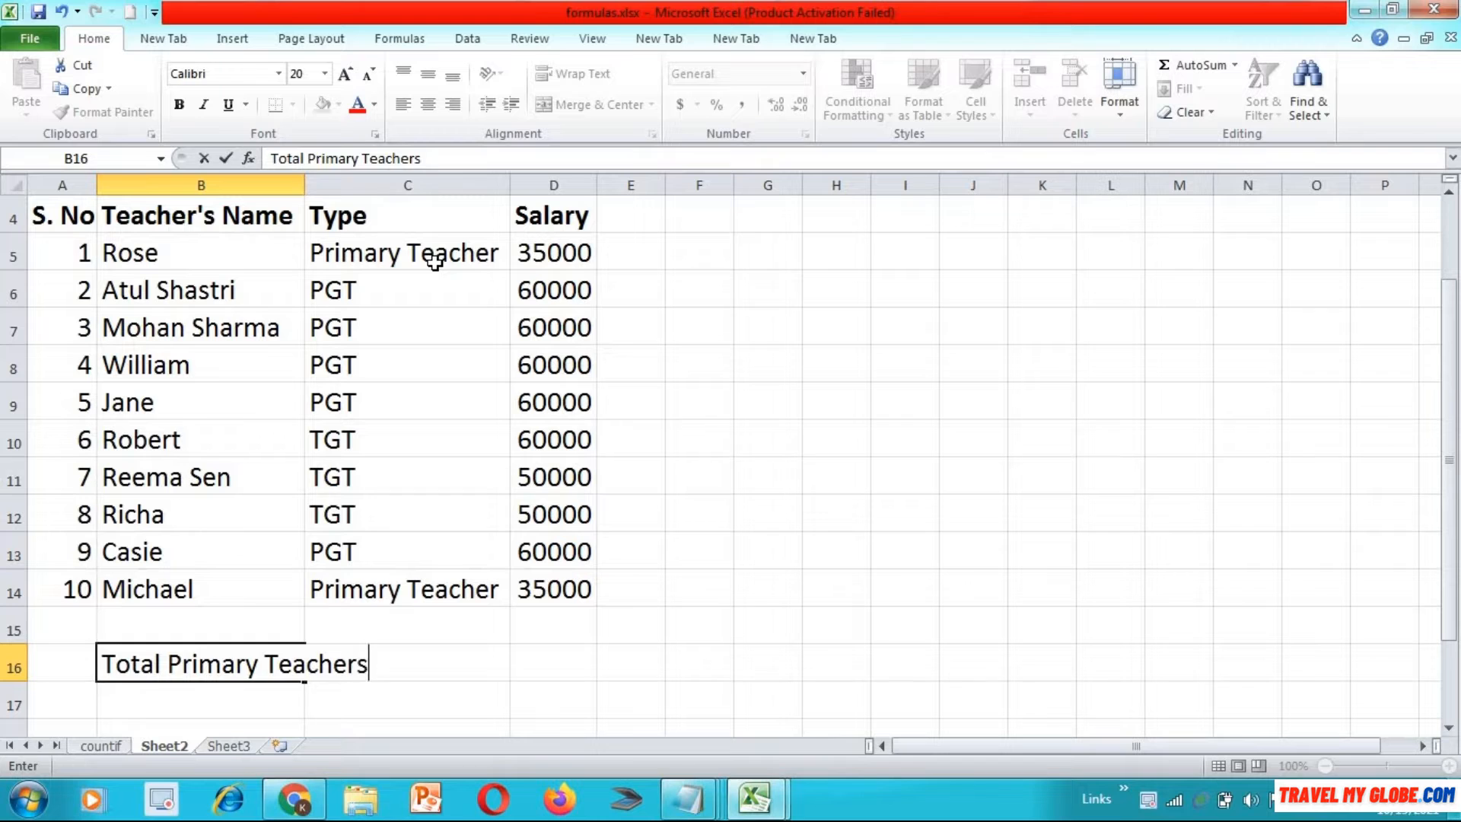
key(Tab)
Enter the formula =COUNTIF(C5:C14,"Primary Teacher") in cell D16 to count the primary teachers
key(Tab)
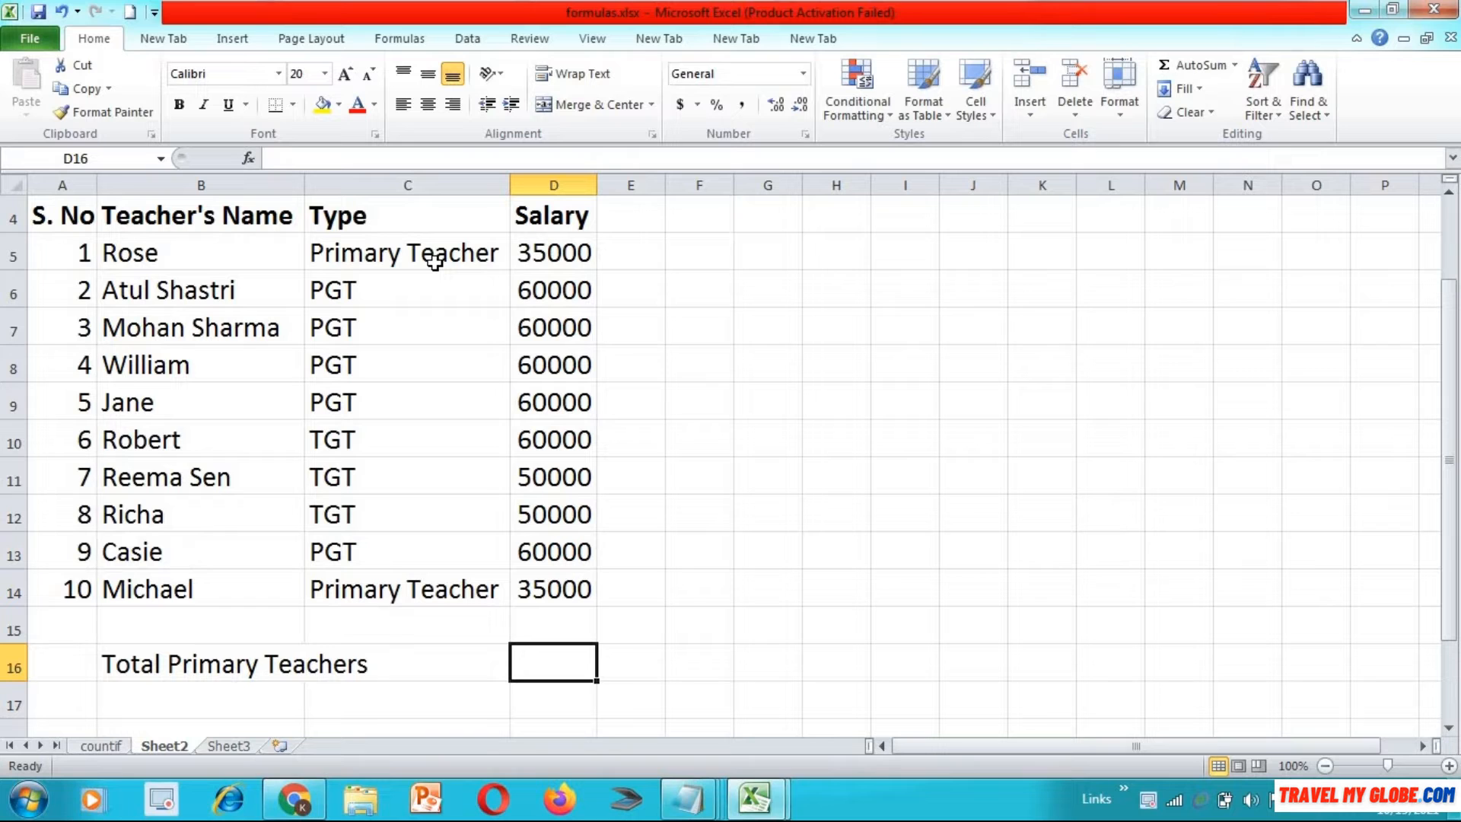
text(=cou)
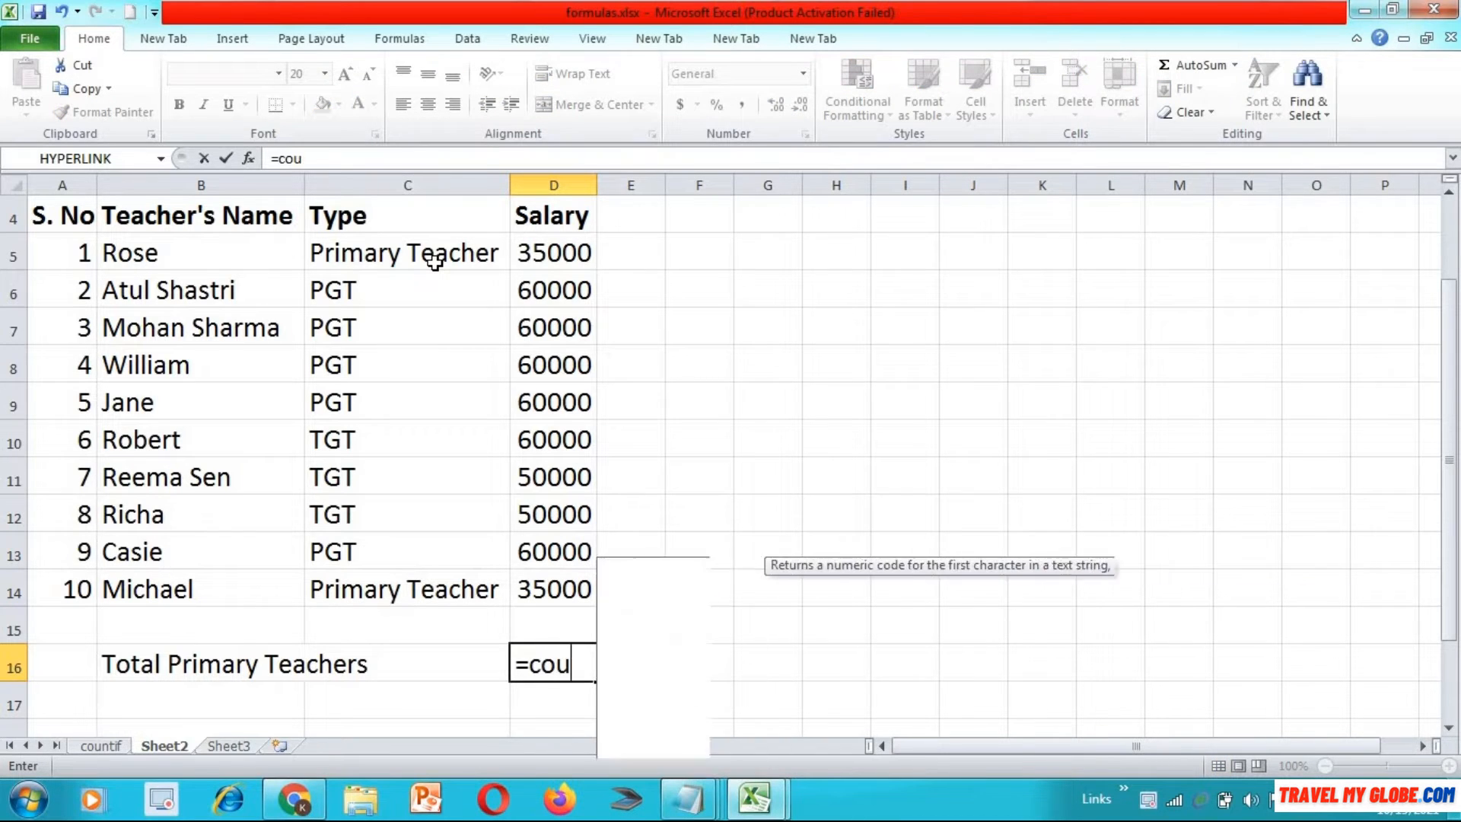
text(ntif)
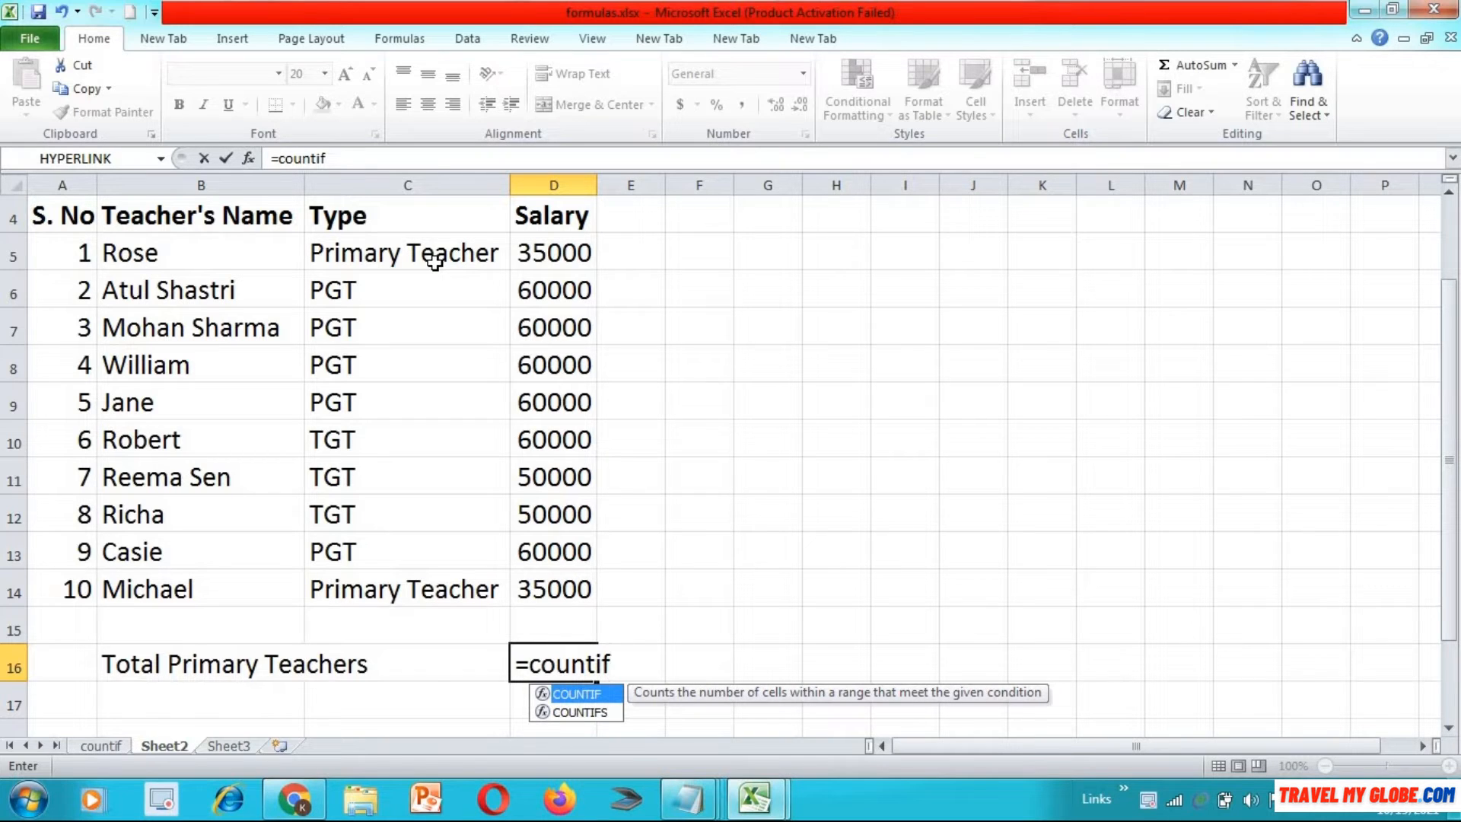
text(()
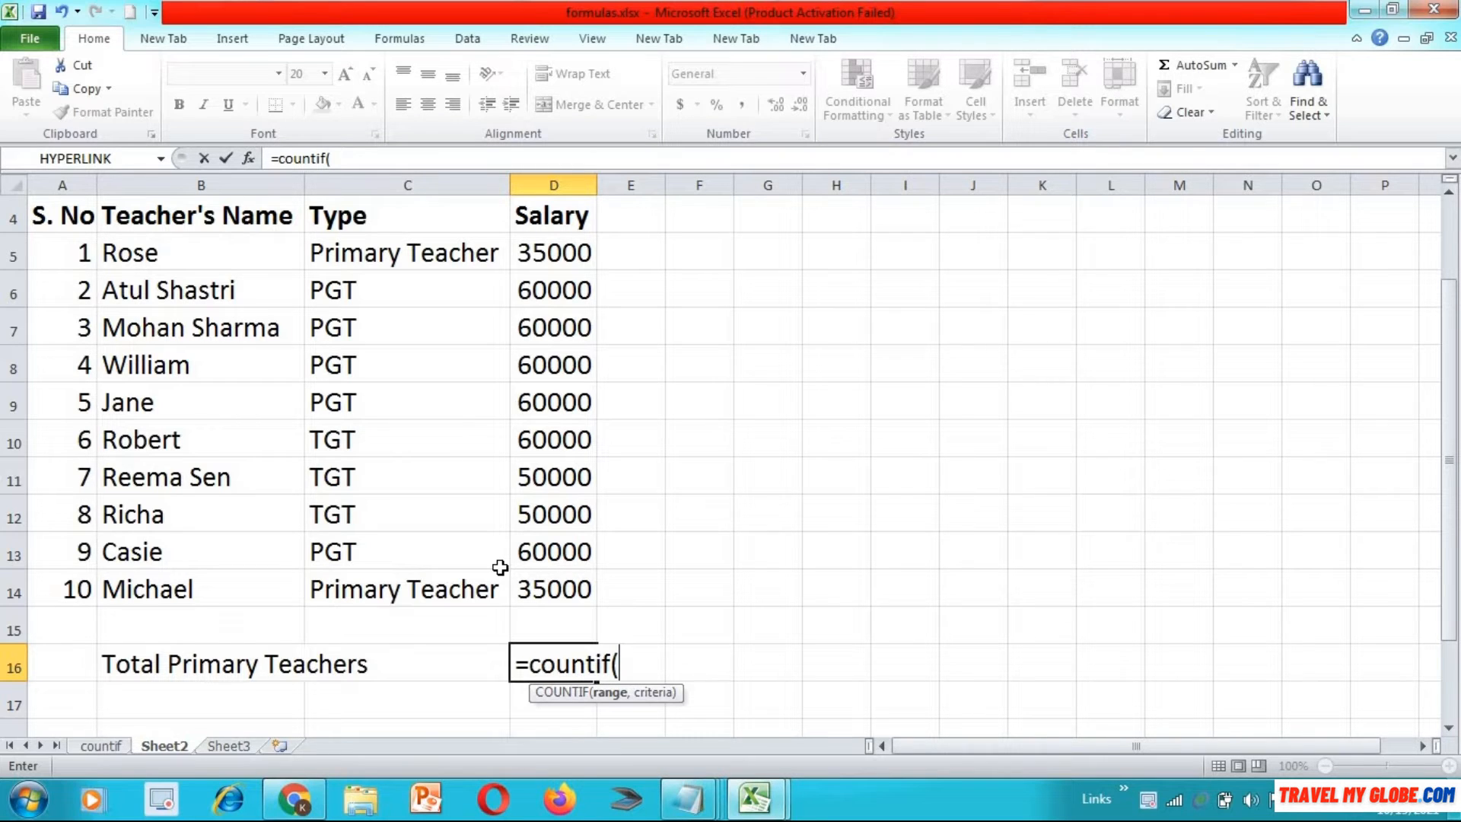
click(415, 254)
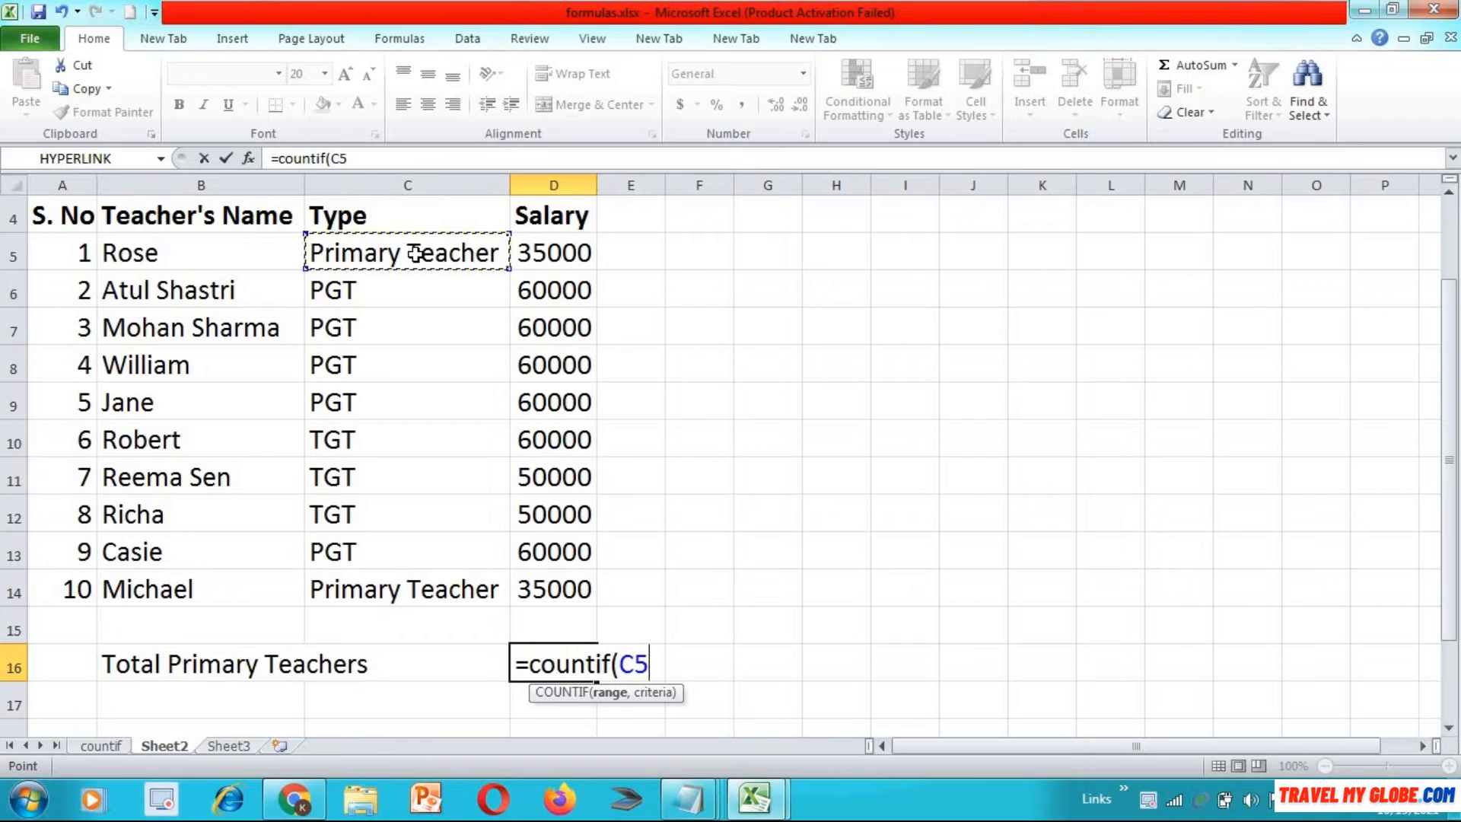
shift+click(405, 596)
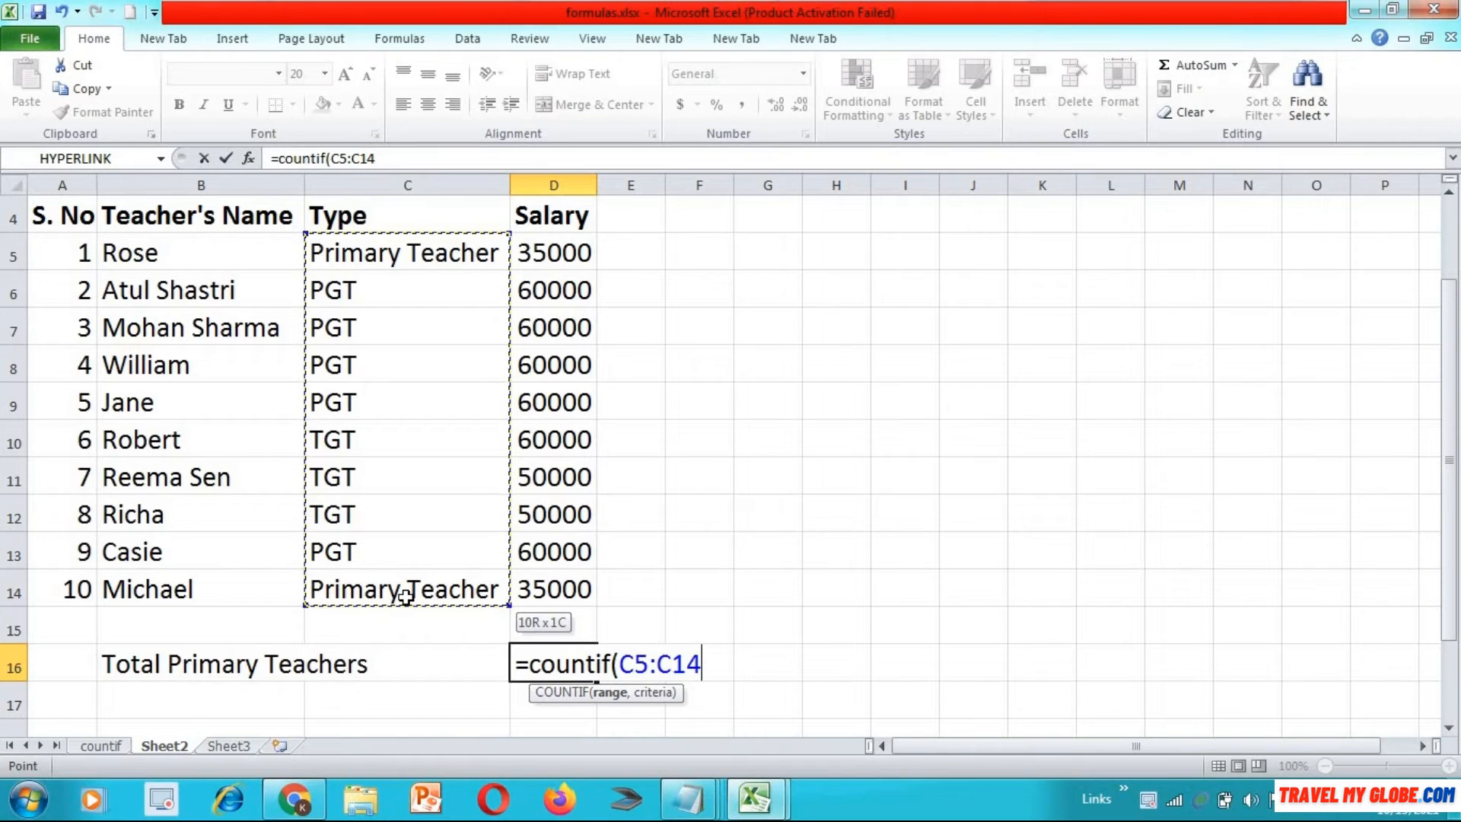
text(,)
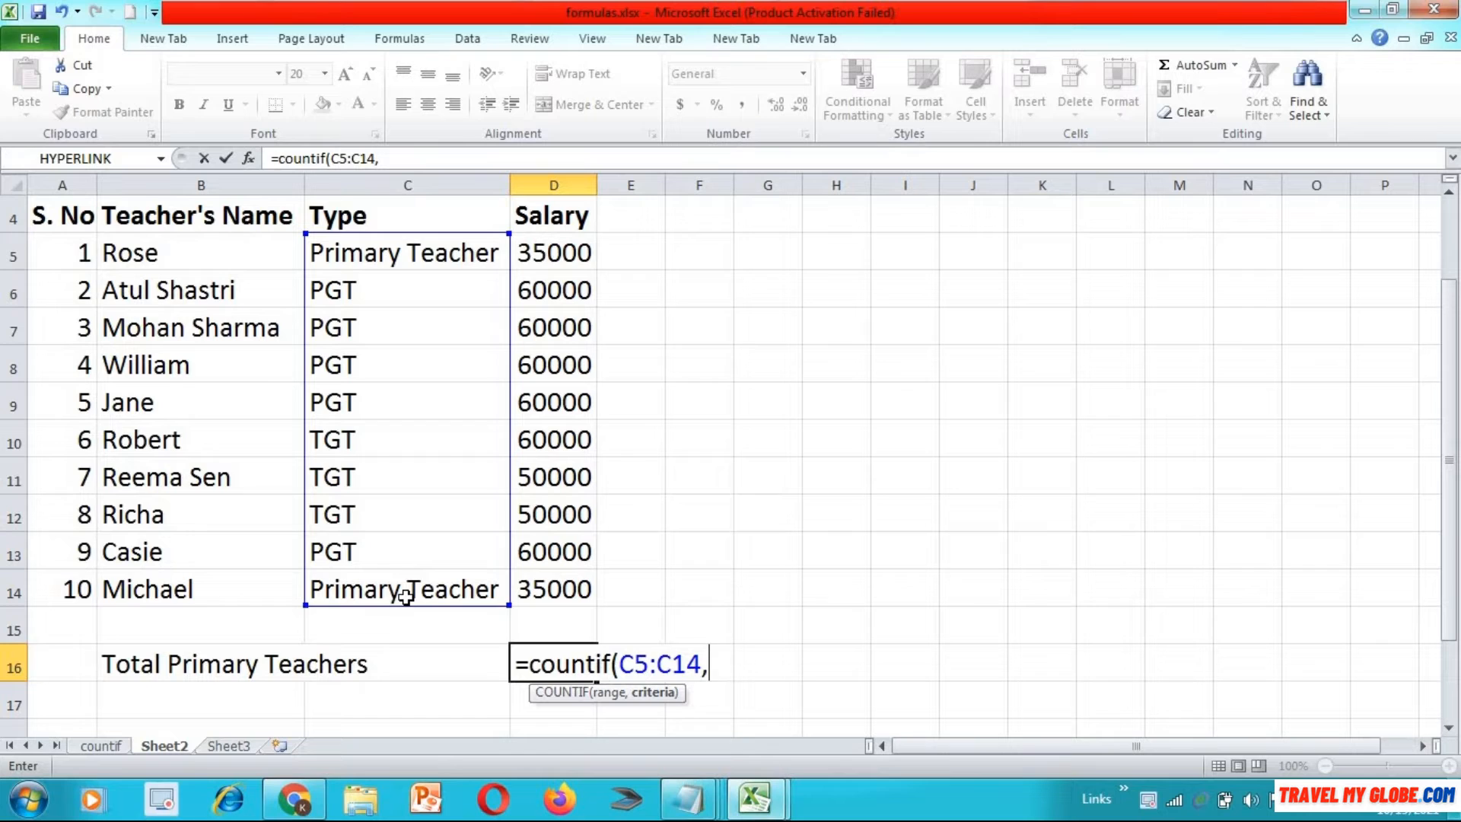
text("Primary )
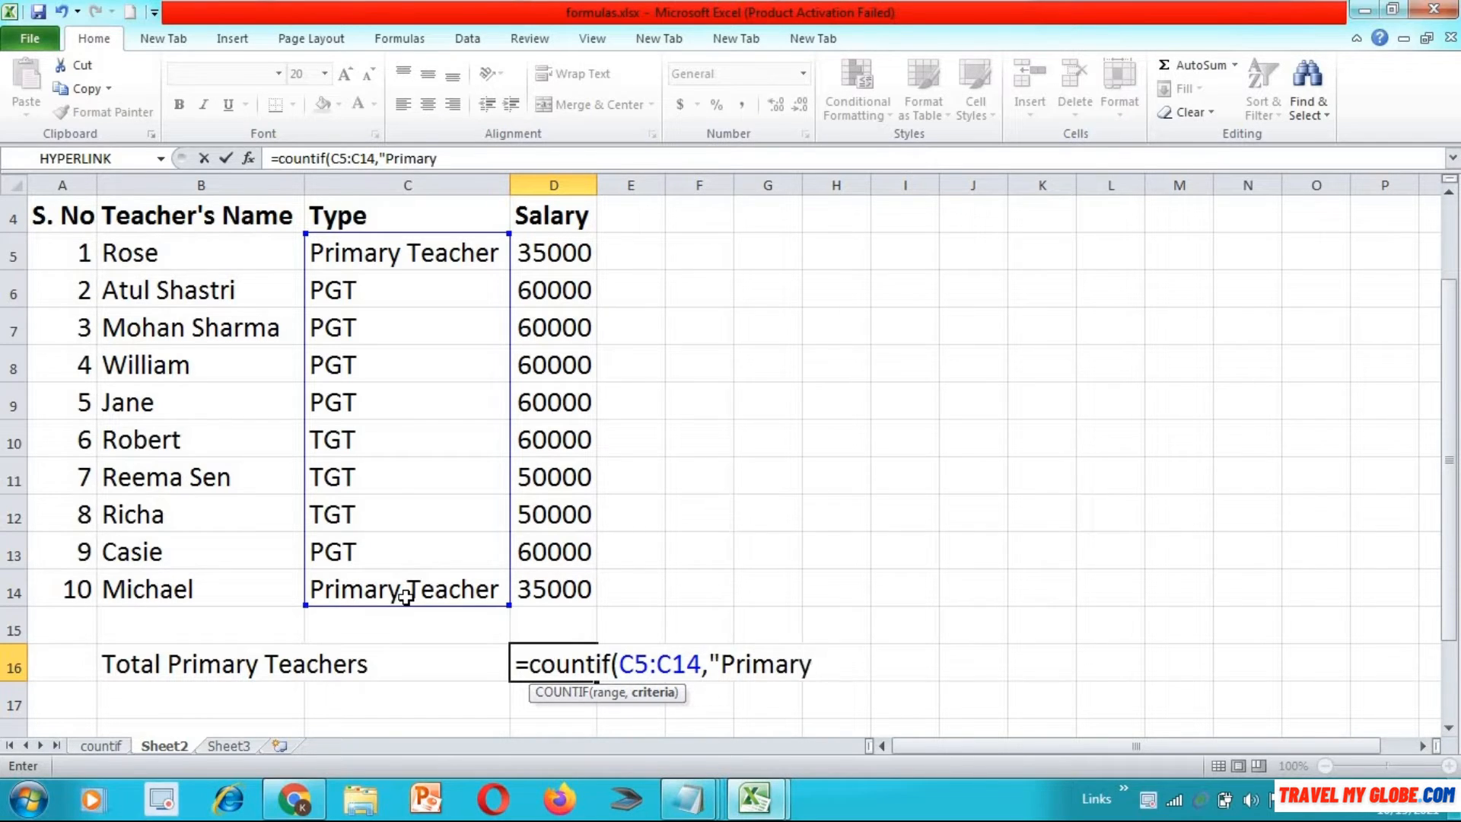
text(Teach)
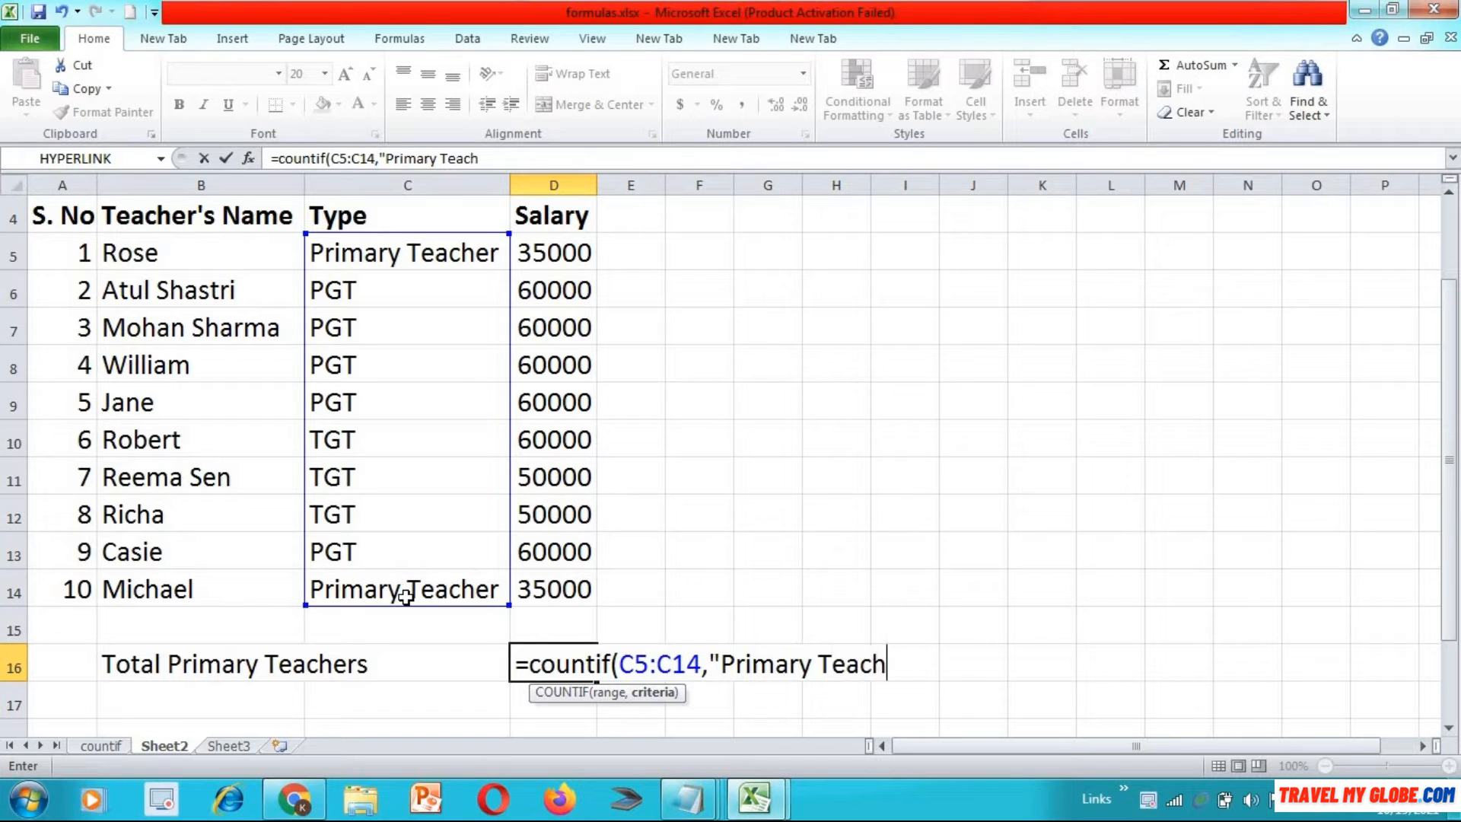
text(er"))
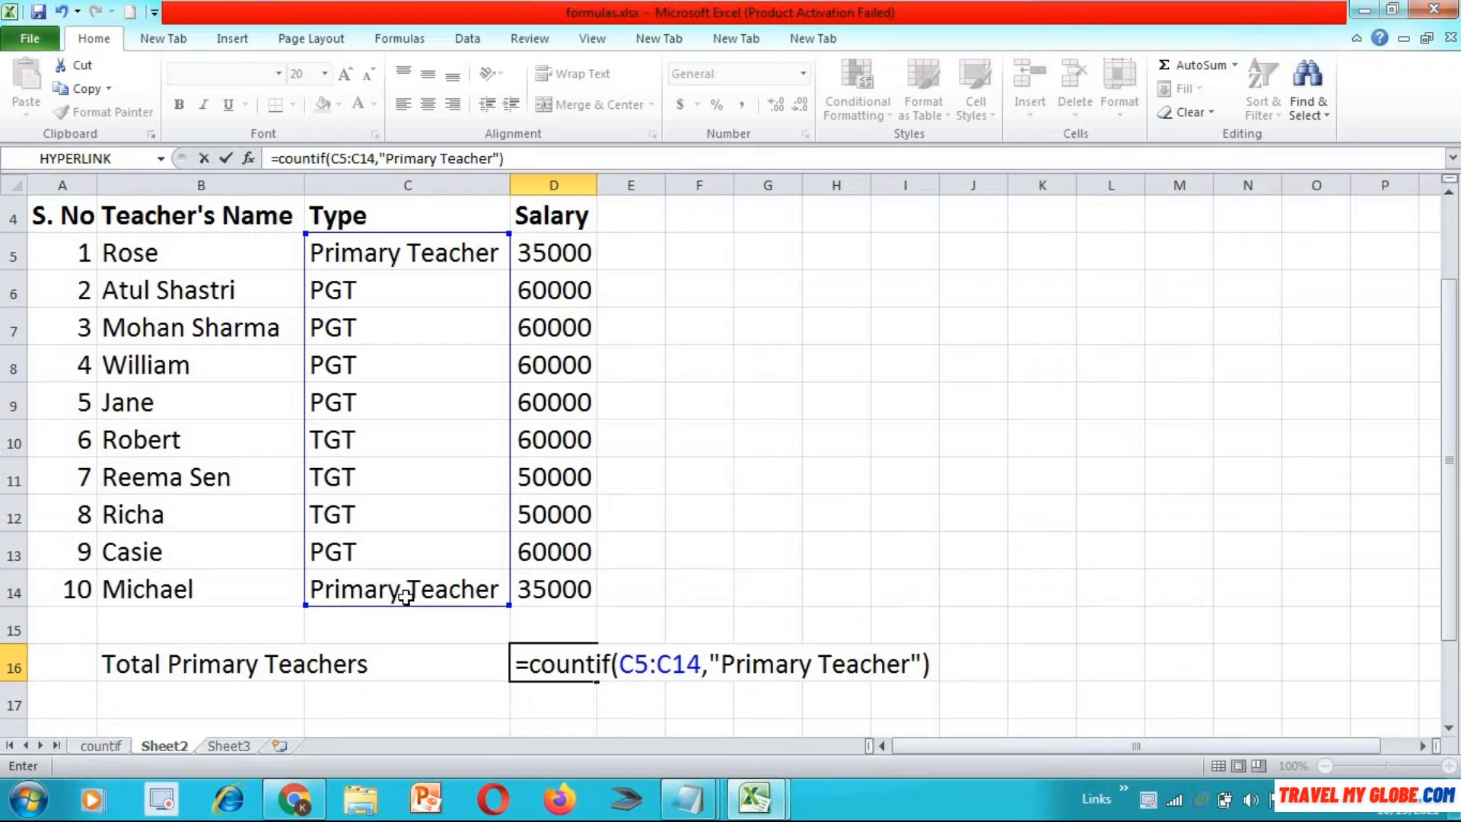
key(Return)
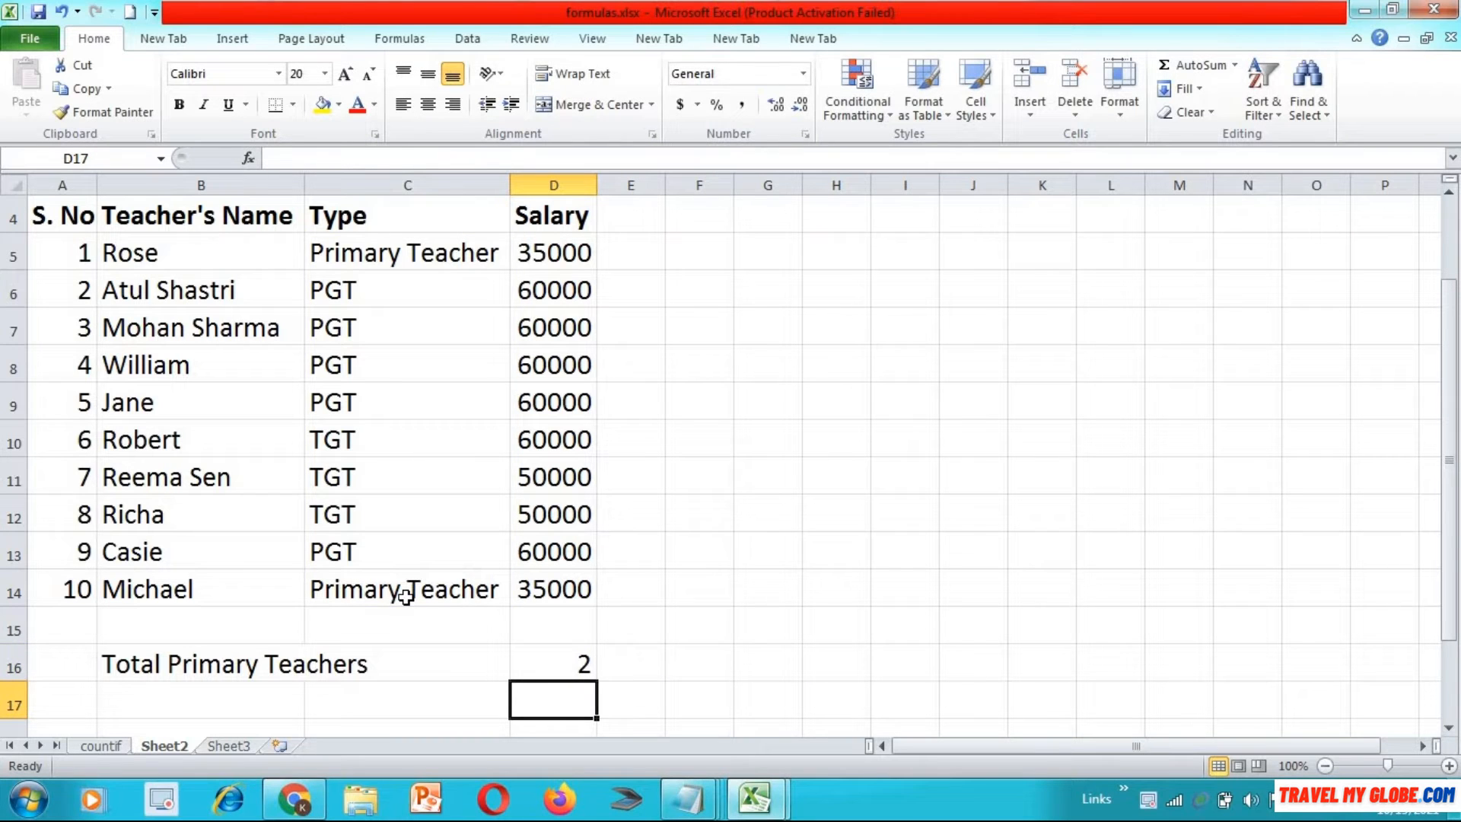
Highlight the two Primary Teacher cells, C5 and C14, with a yellow fill and reselect the count in D16
key(Up)
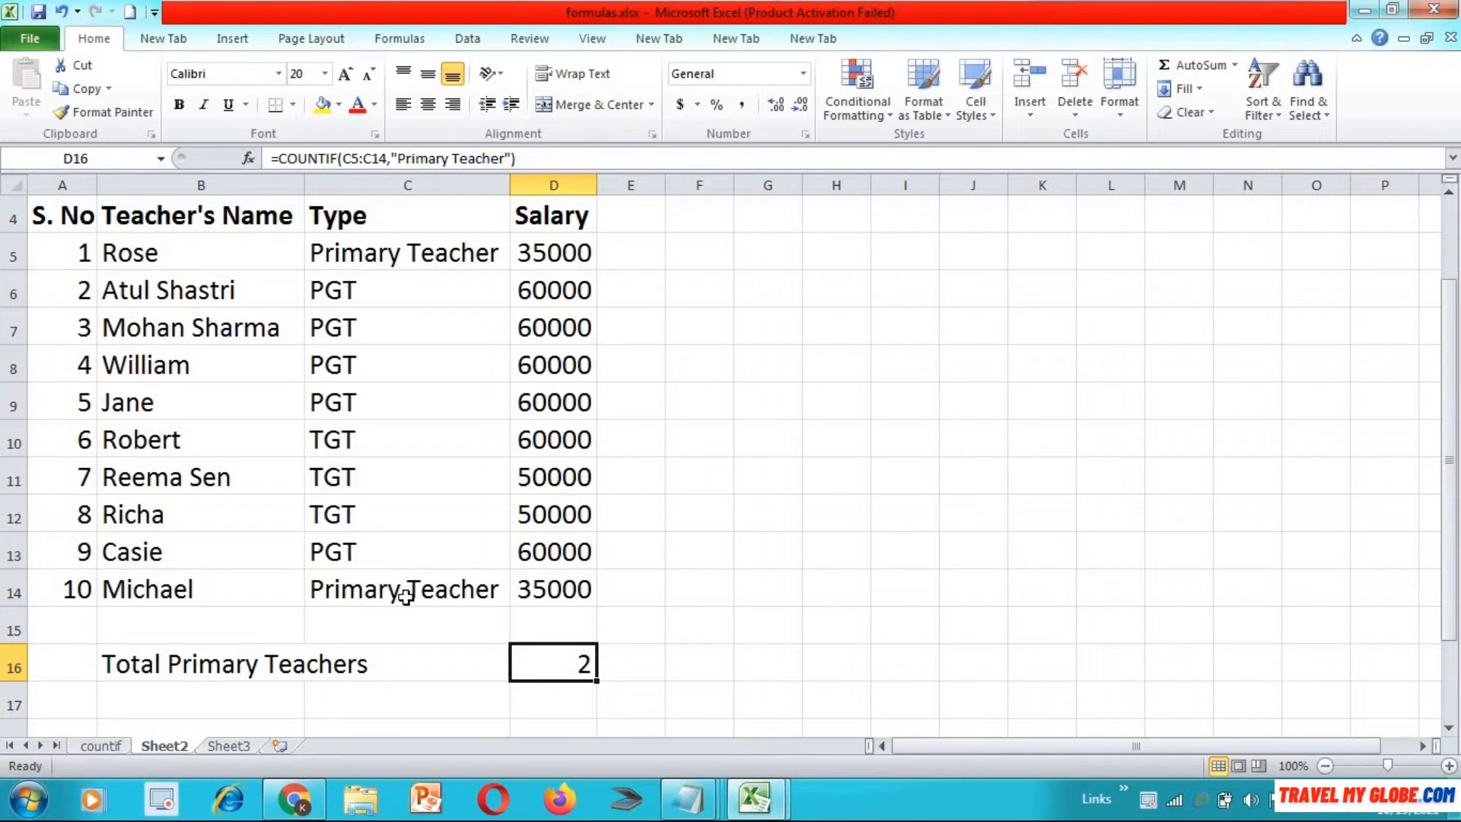
key(Up)
key(Up)
key(Left)
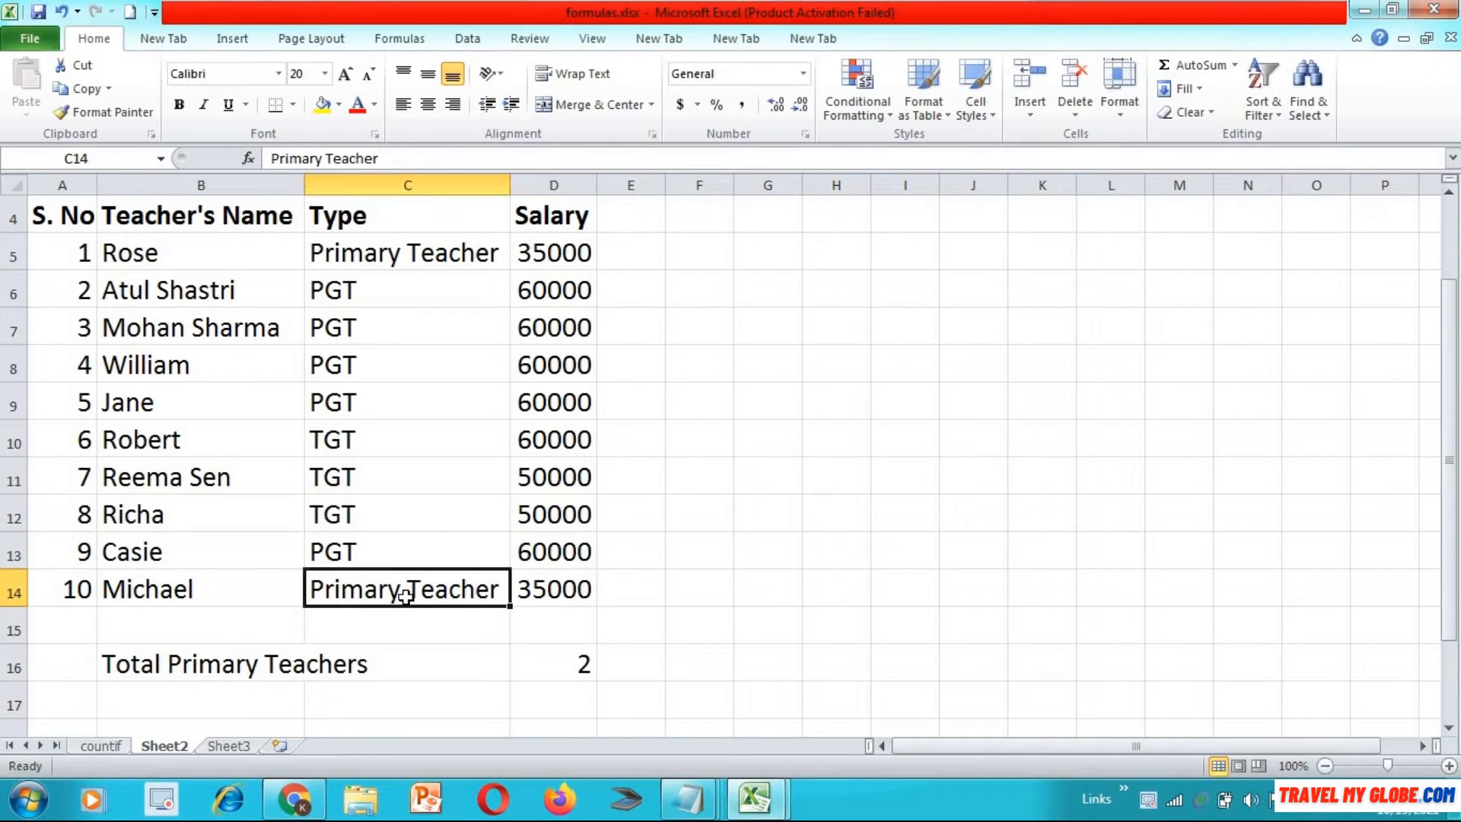
ctrl+click(391, 255)
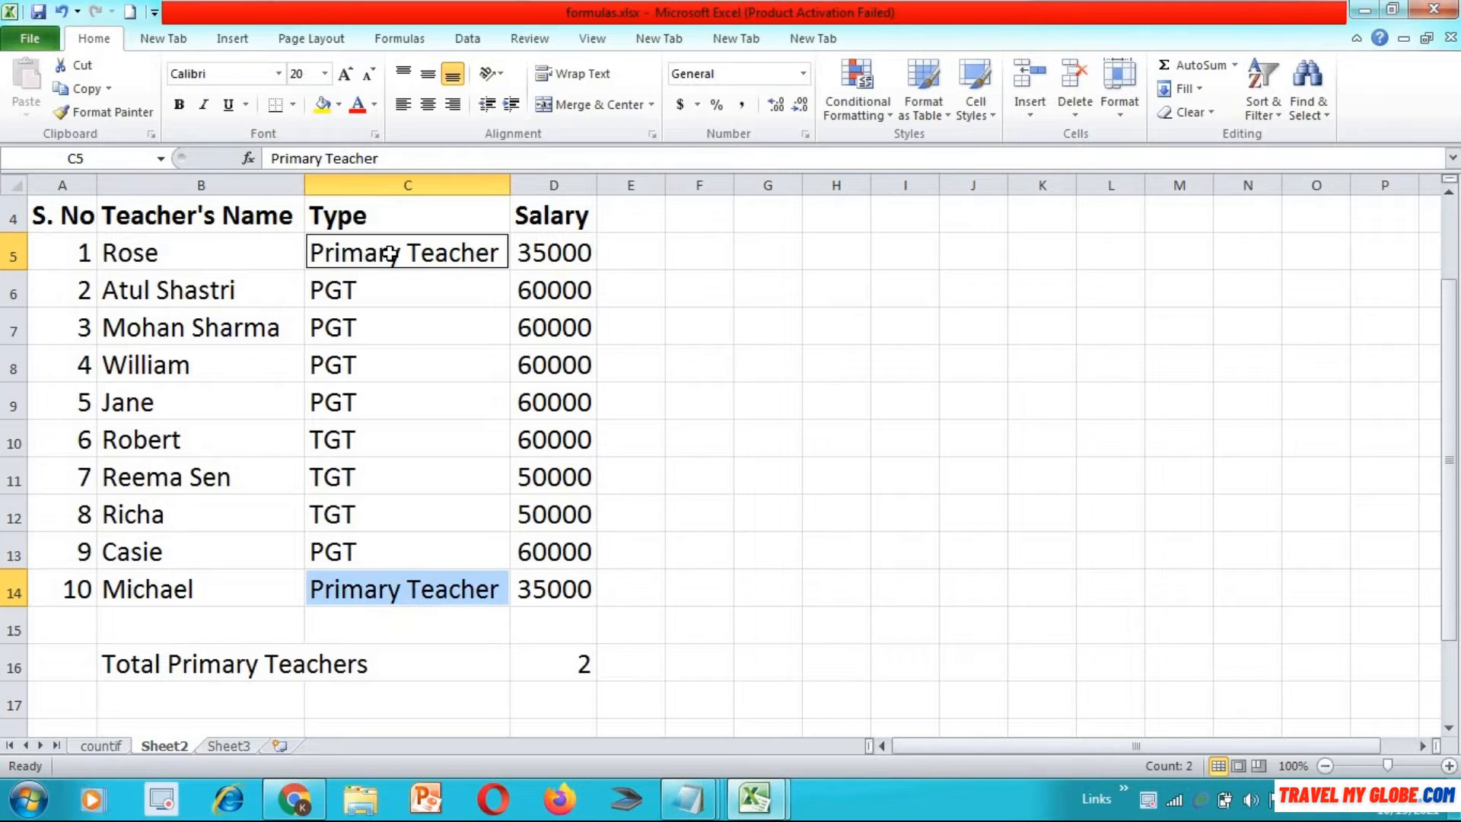
click(322, 105)
click(433, 440)
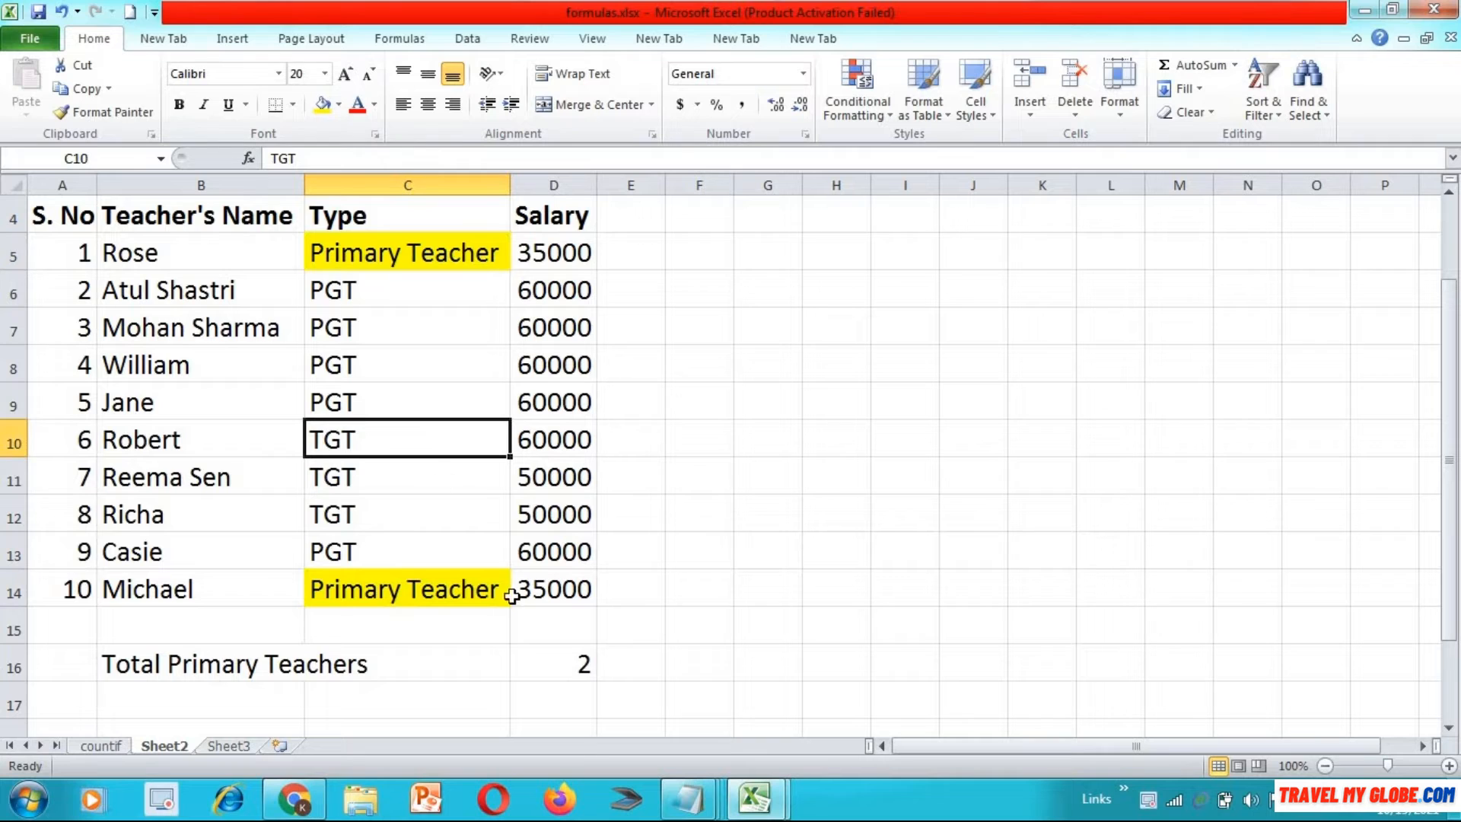
click(583, 666)
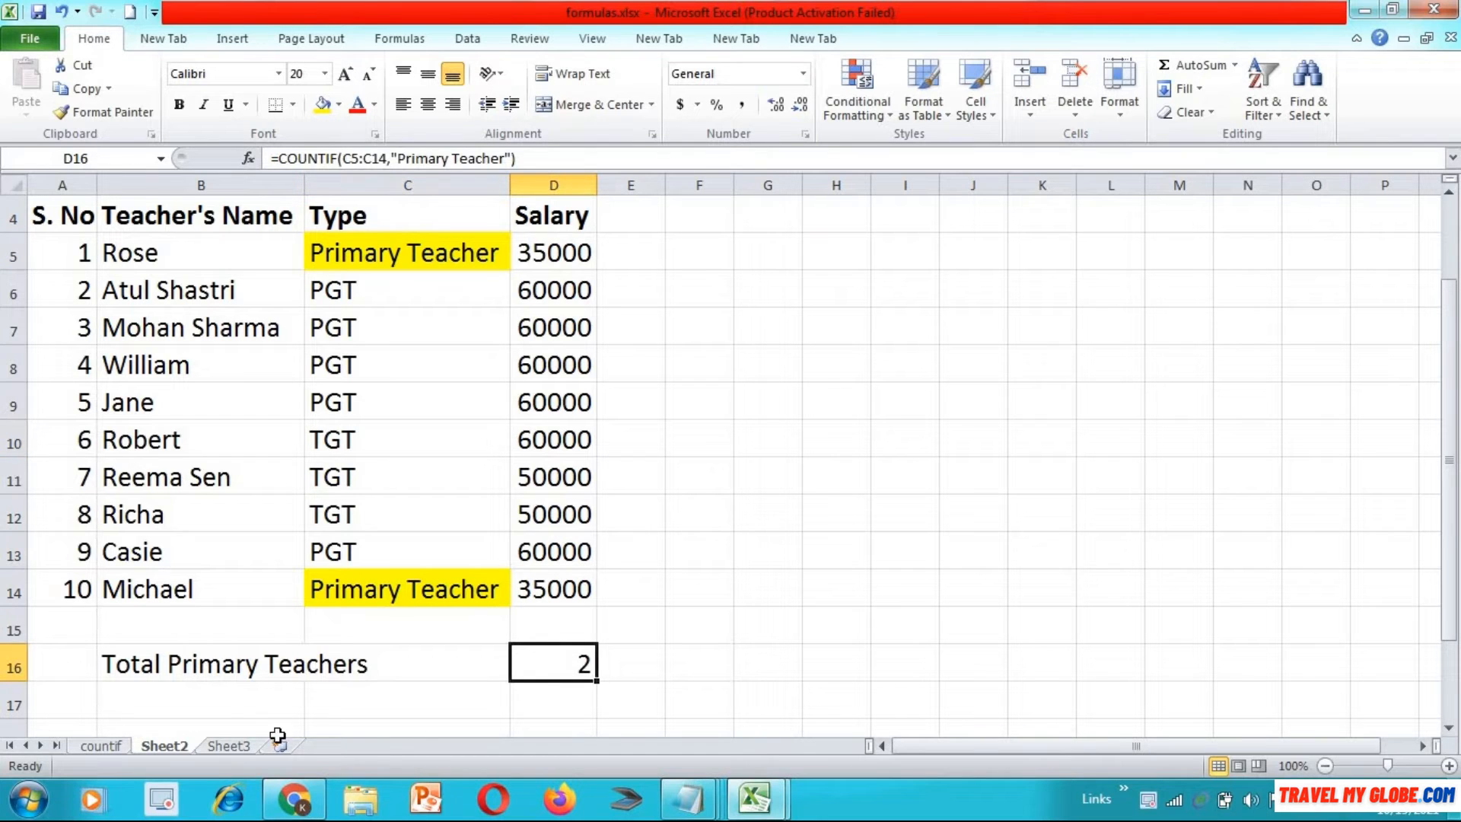
Enter the label "Total PGT Teachers" in cell B17 below the primary teachers label
click(253, 695)
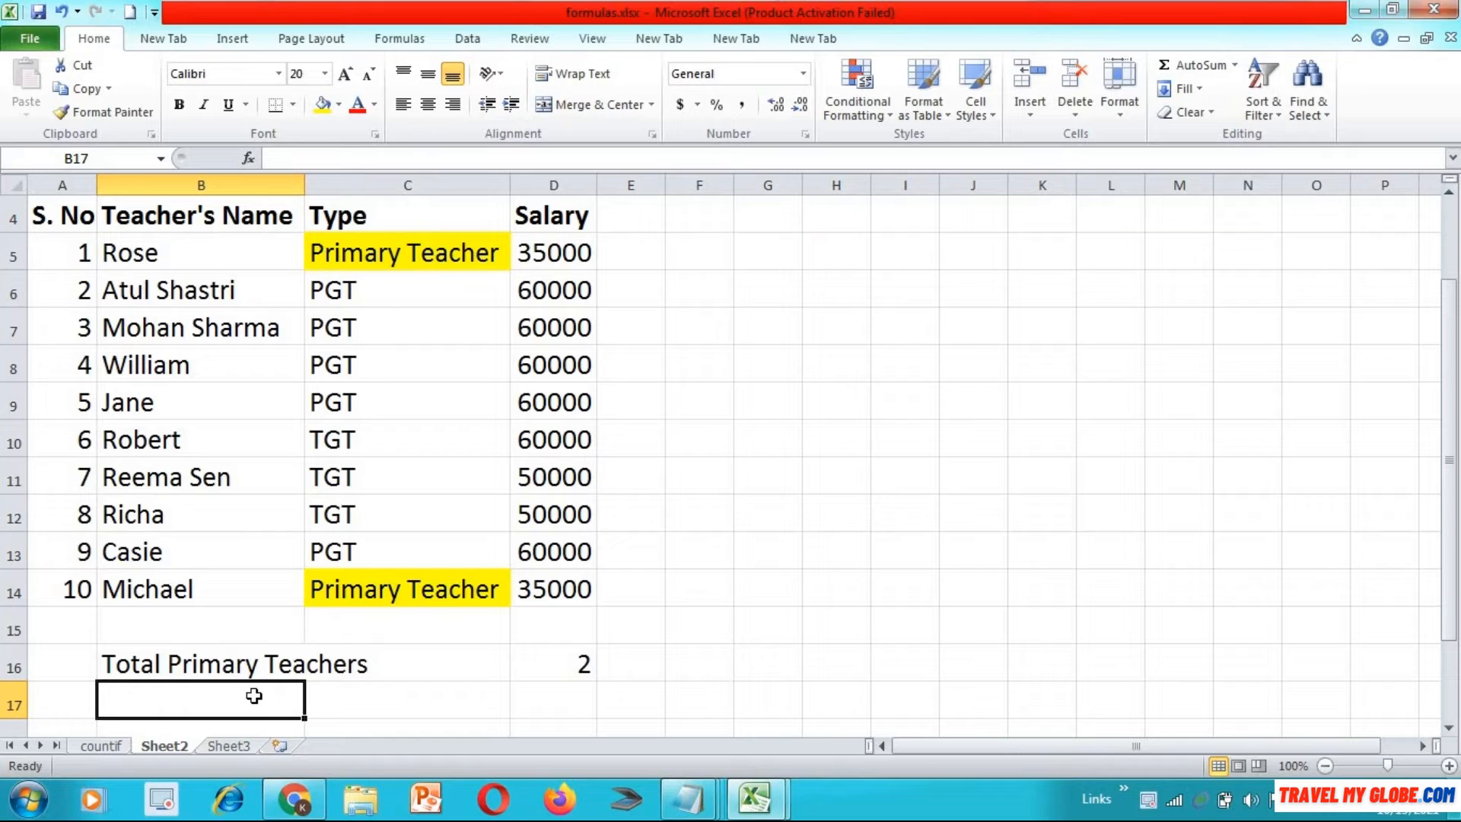
text(Total )
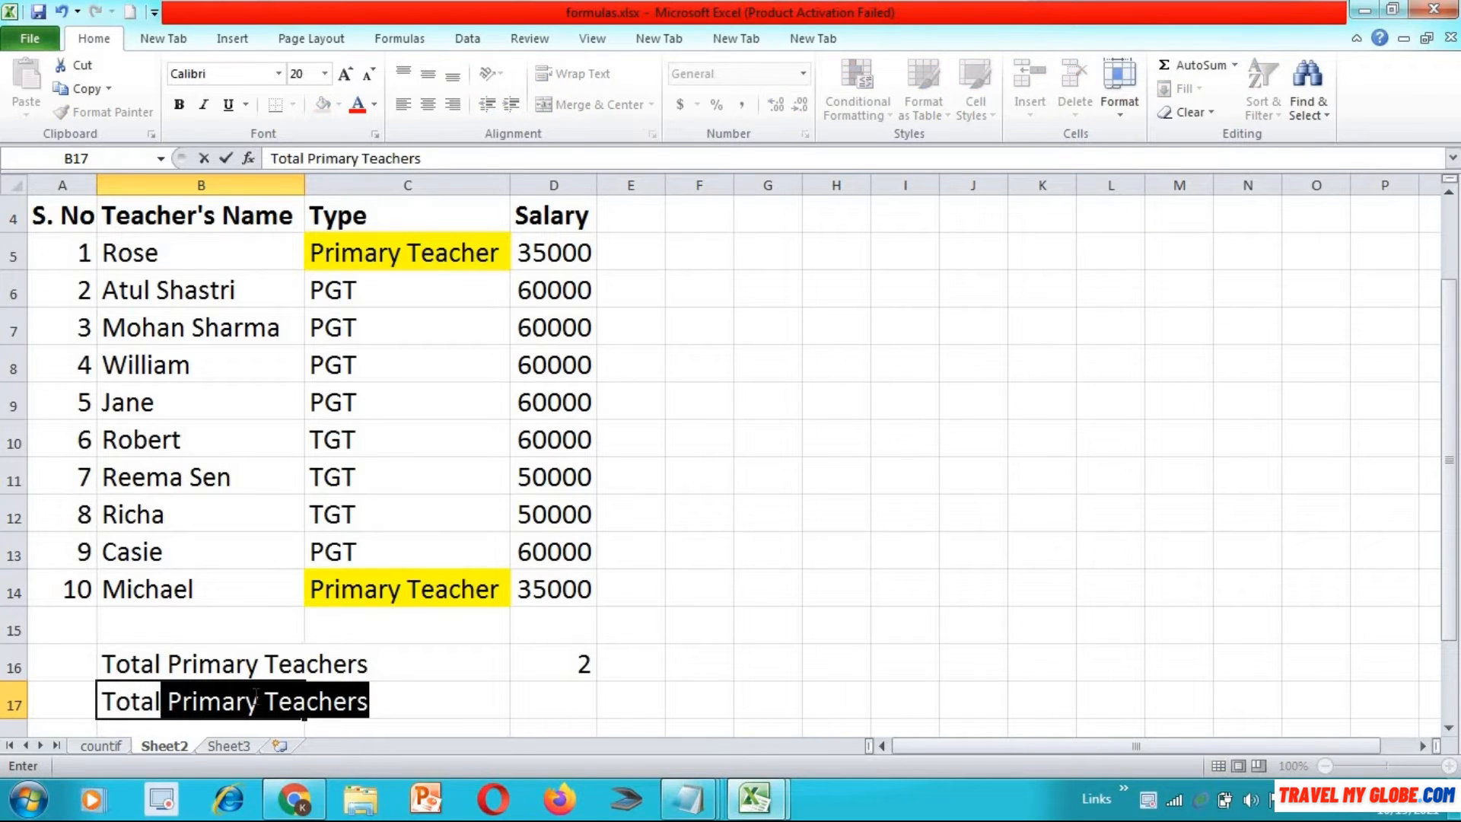
text(PGT Teachers)
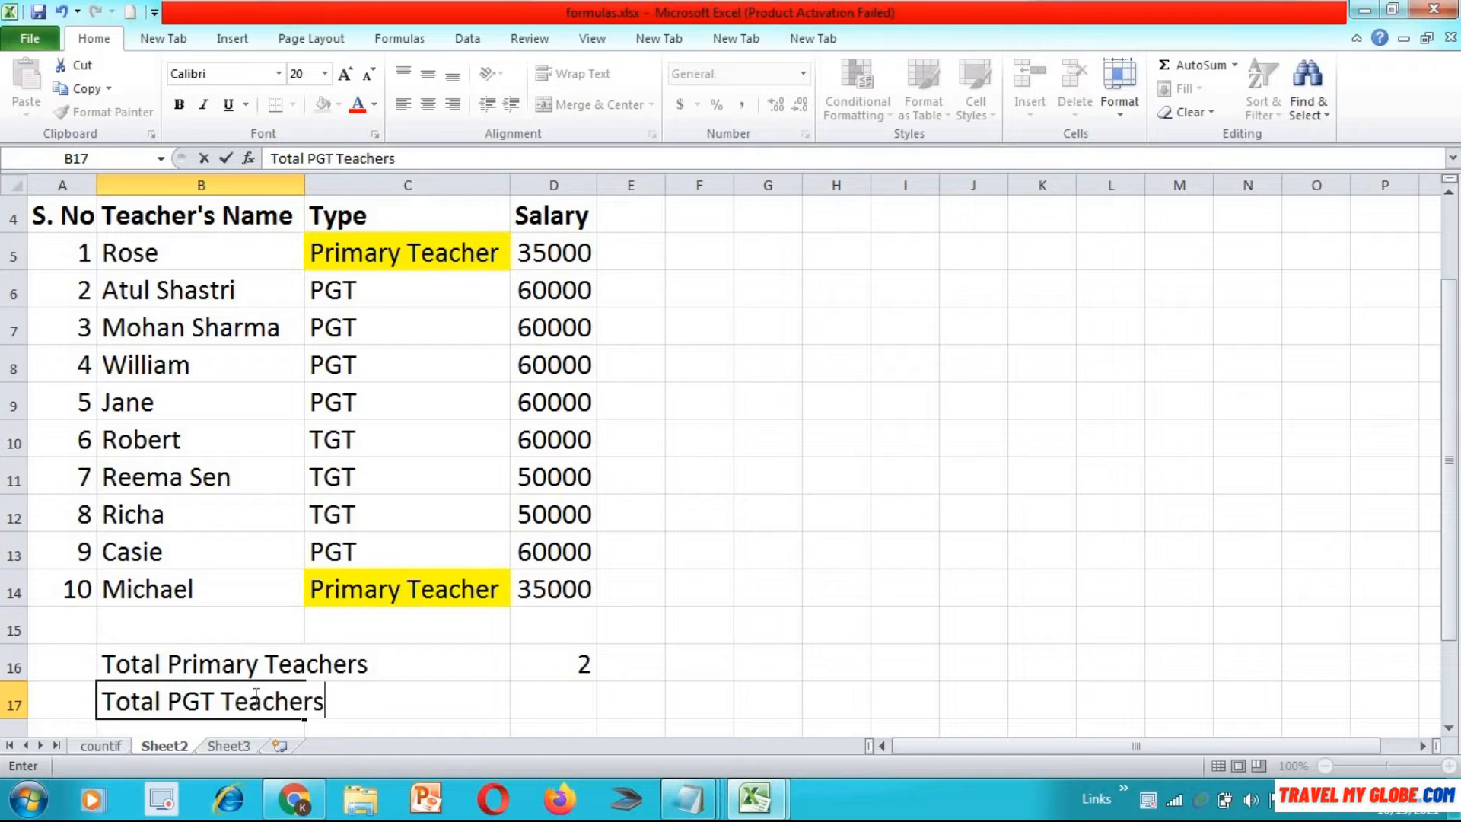
key(Tab)
key(Tab)
Enter the formula =COUNTIF(C5:C14,C9) in cell D17 to count the PGT teachers, using a PGT cell as the criterion
text(=)
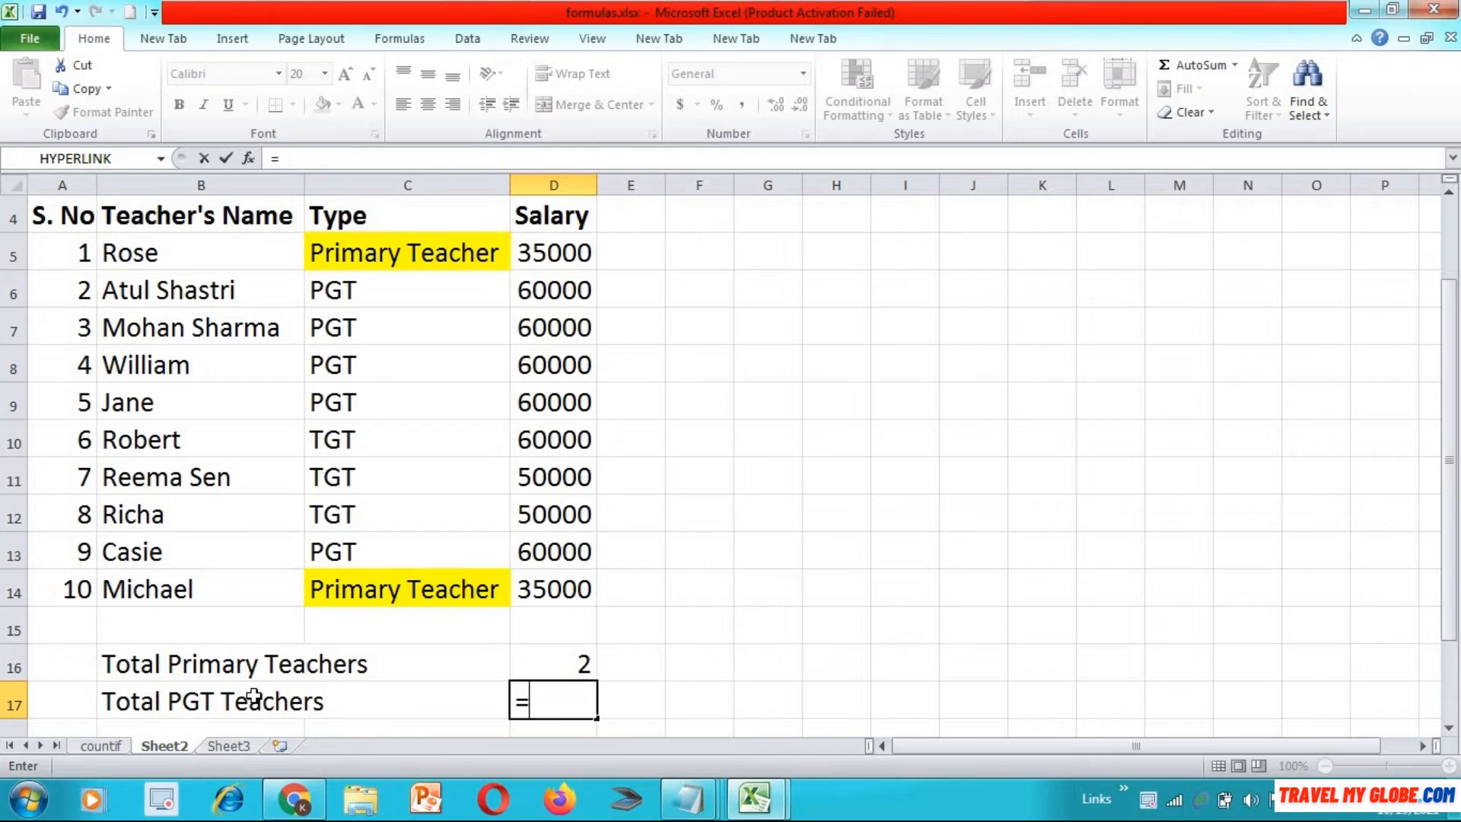
text(countif)
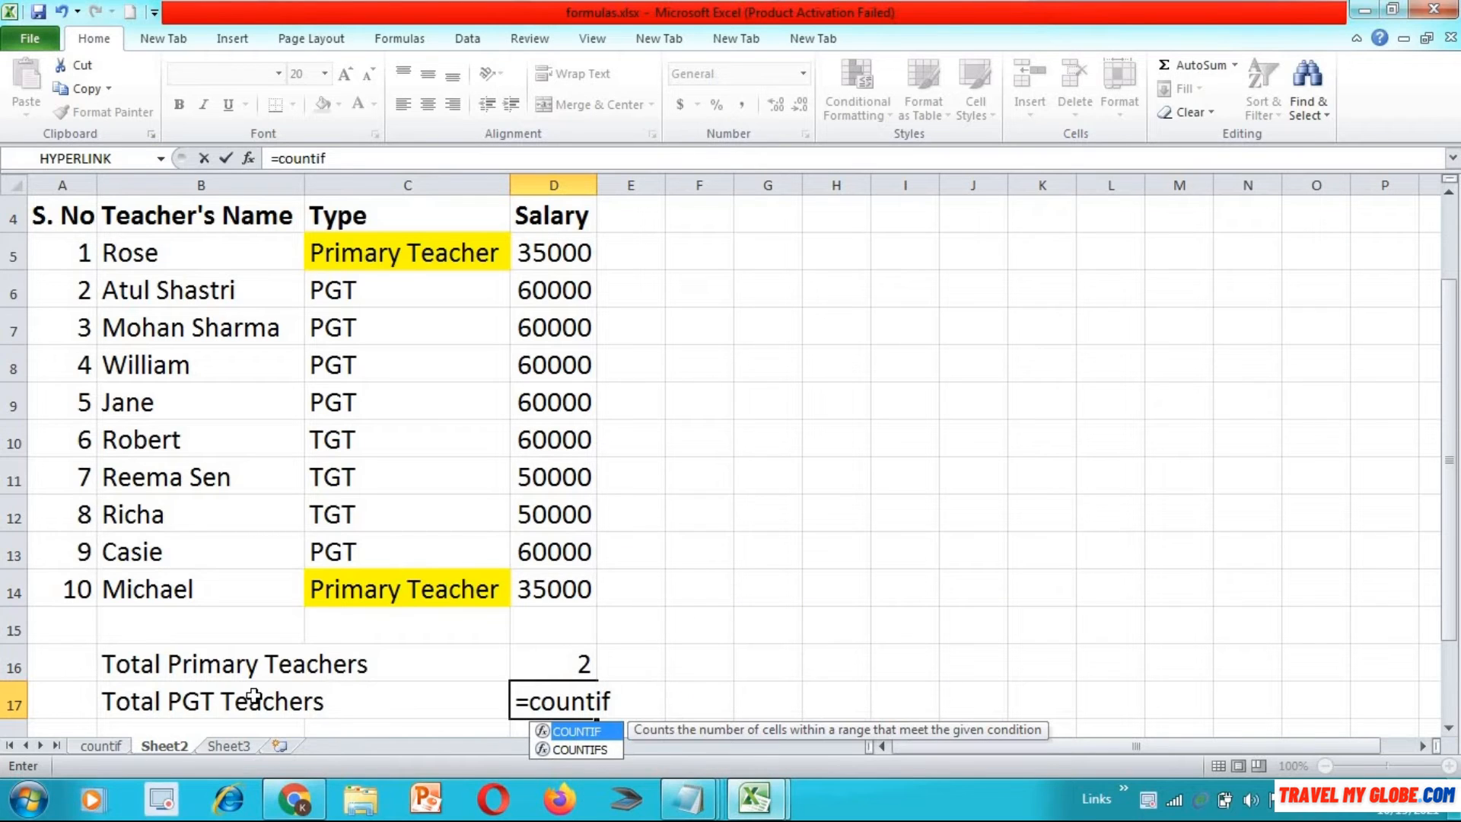
text(()
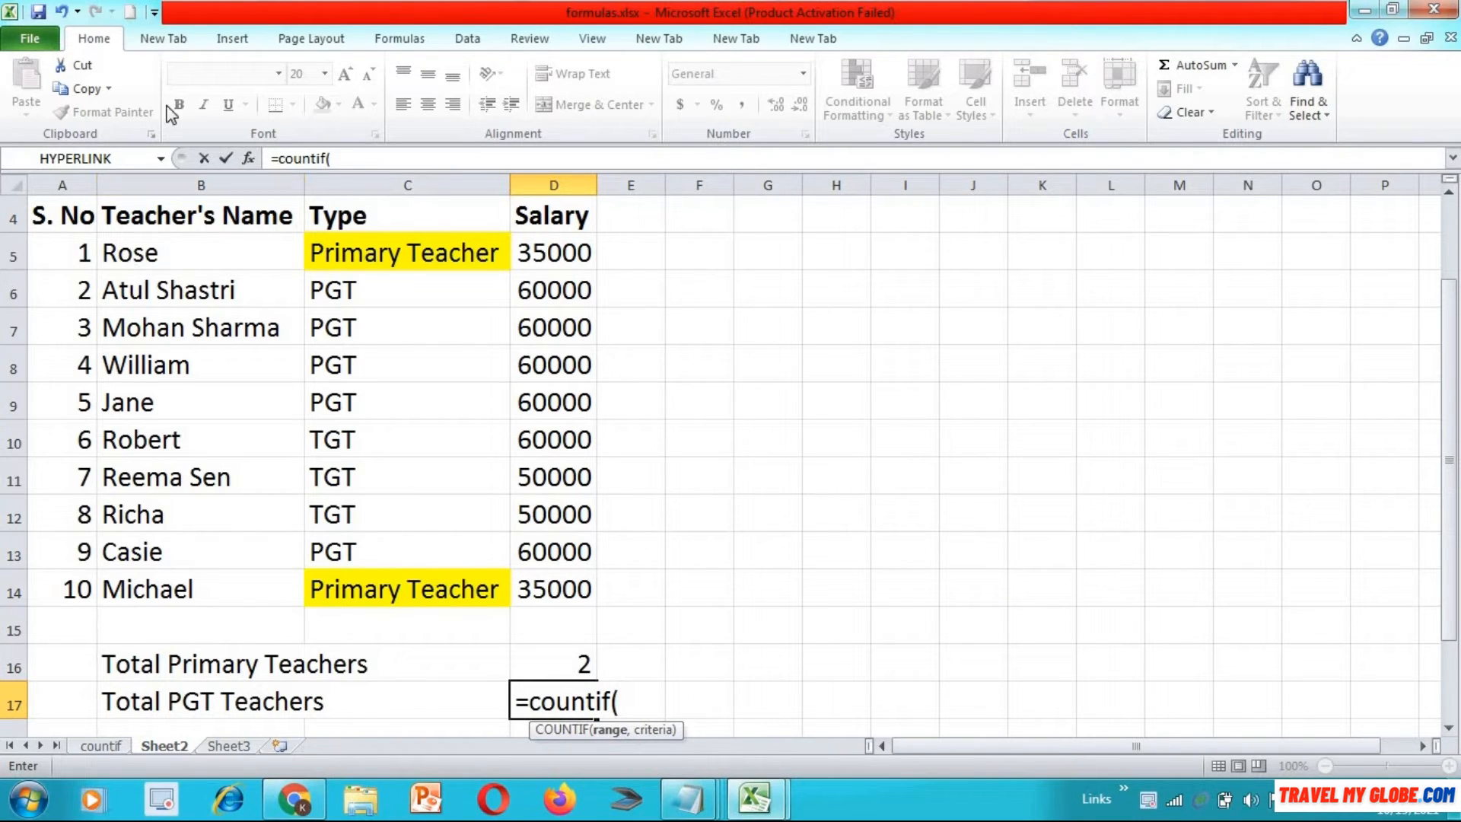
click(370, 250)
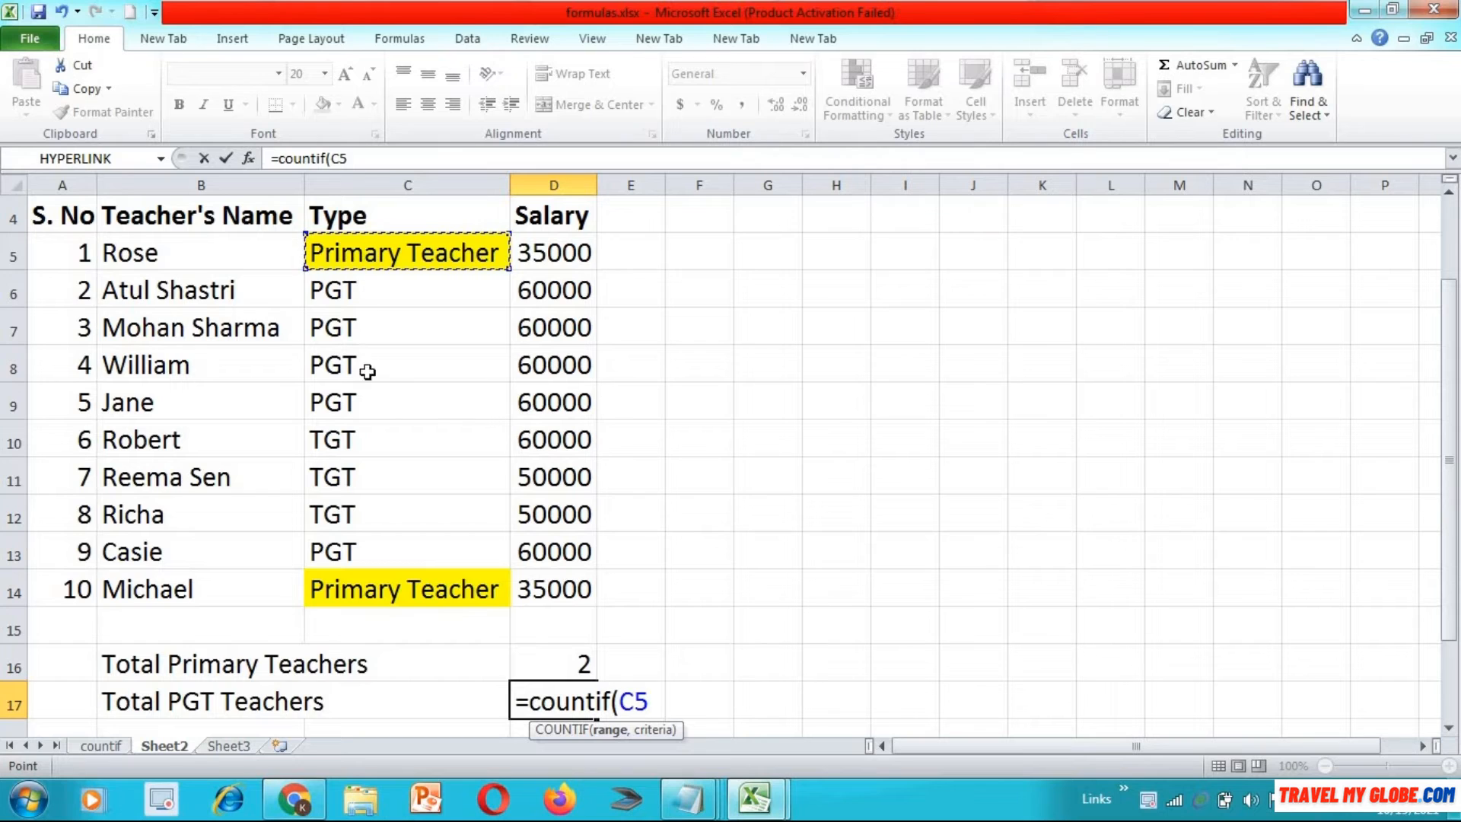
shift+click(373, 584)
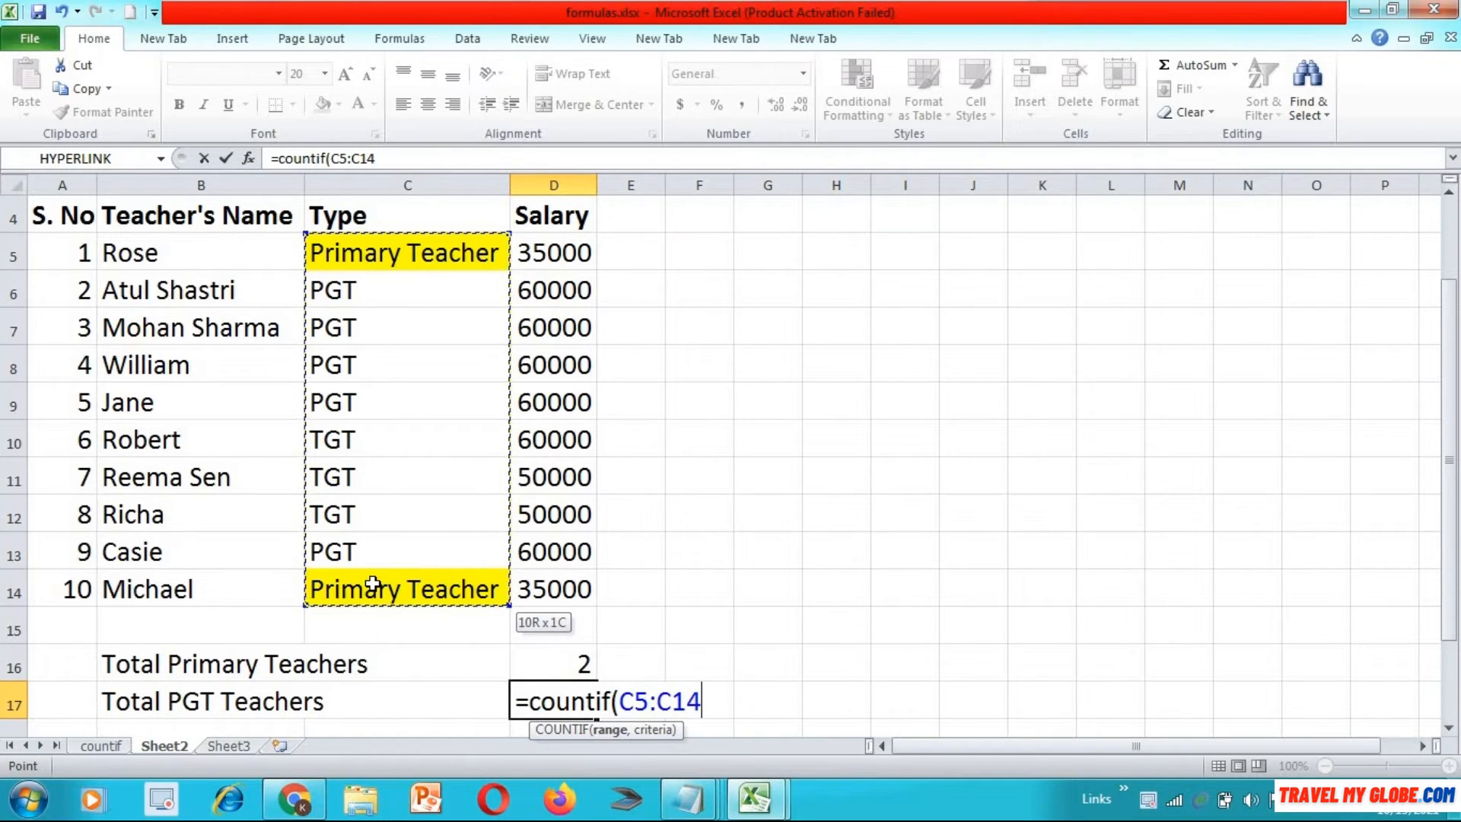
text(,)
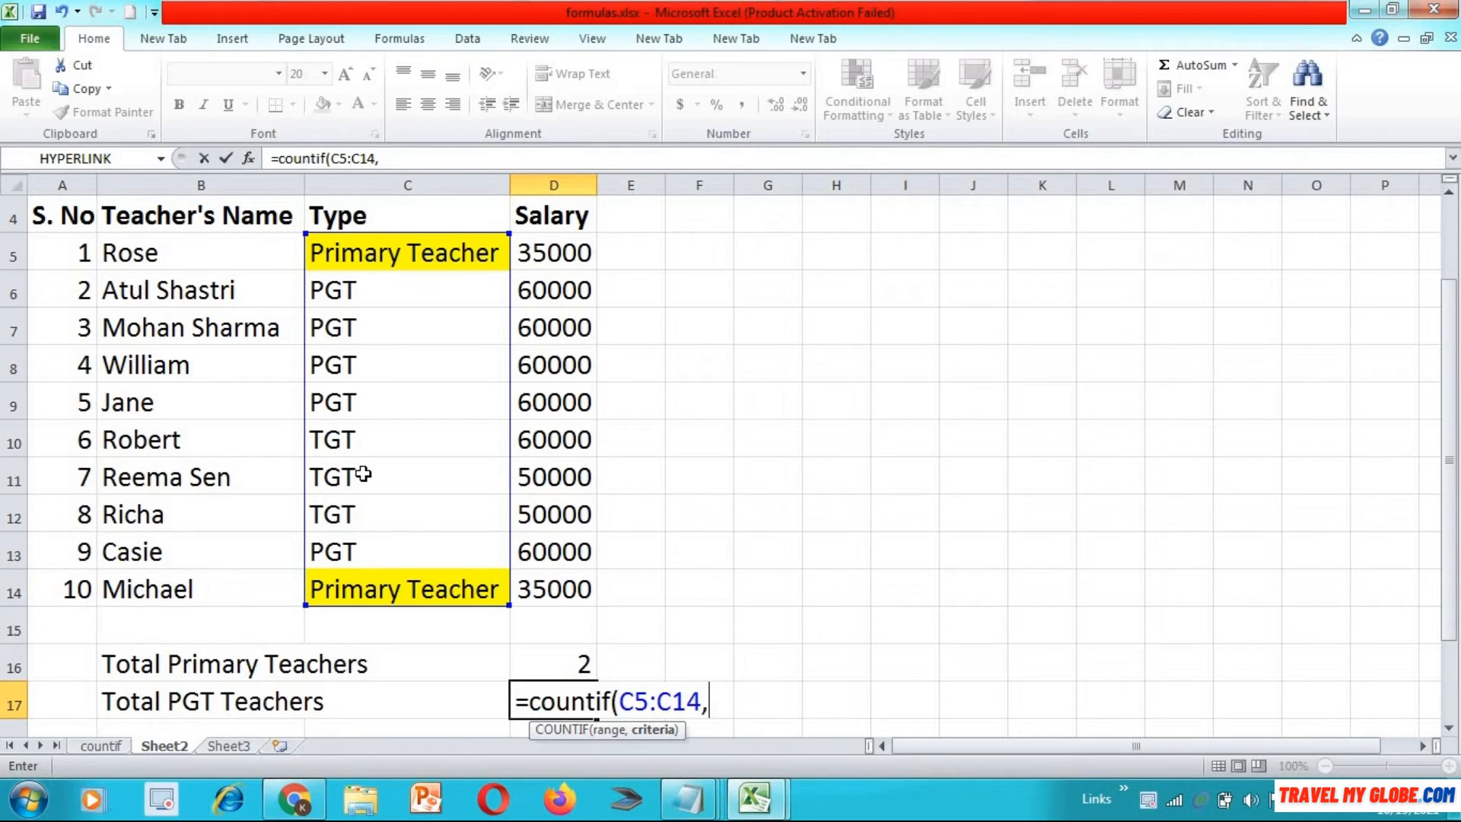
click(364, 473)
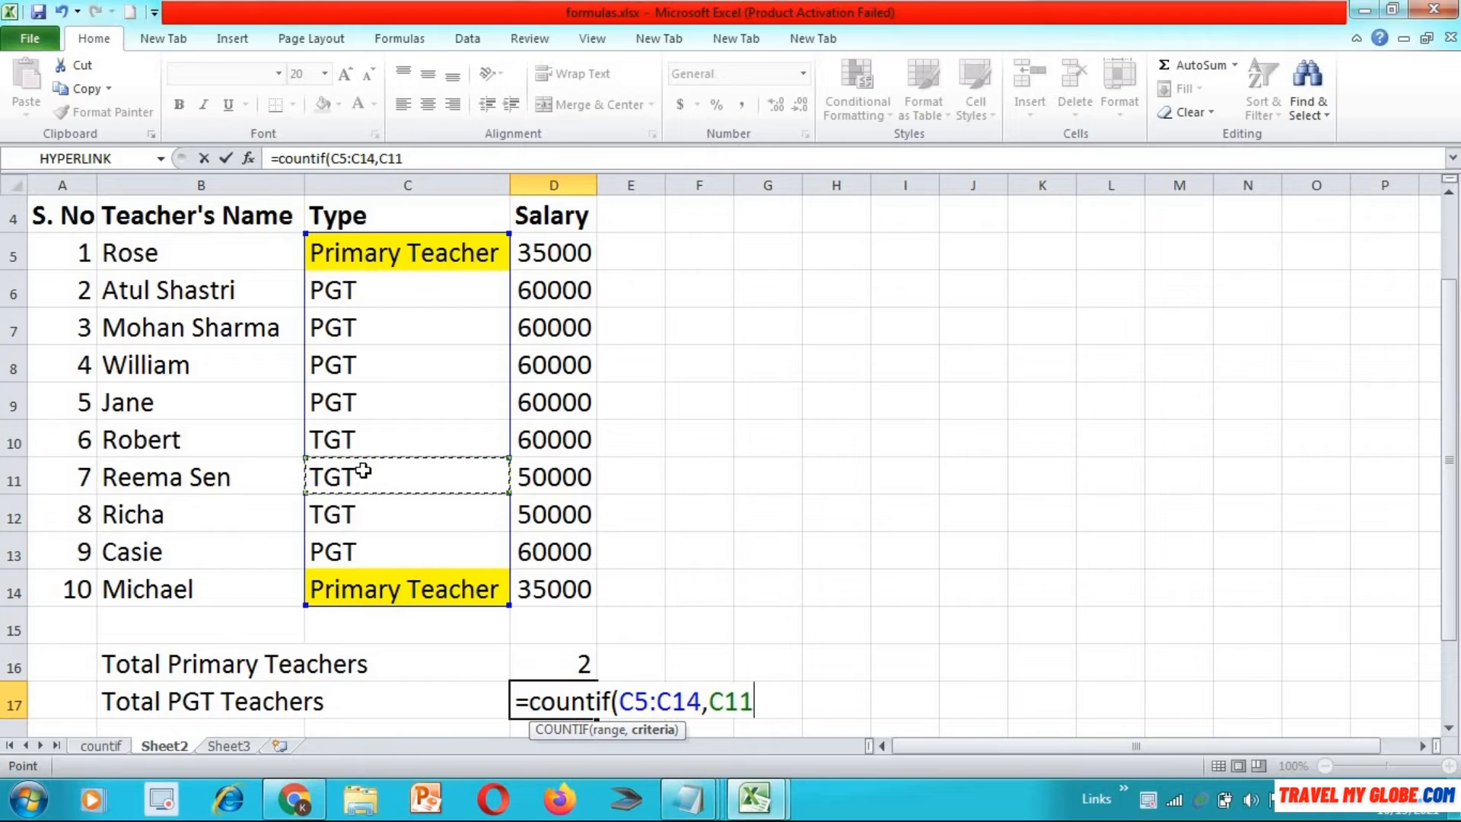
click(361, 399)
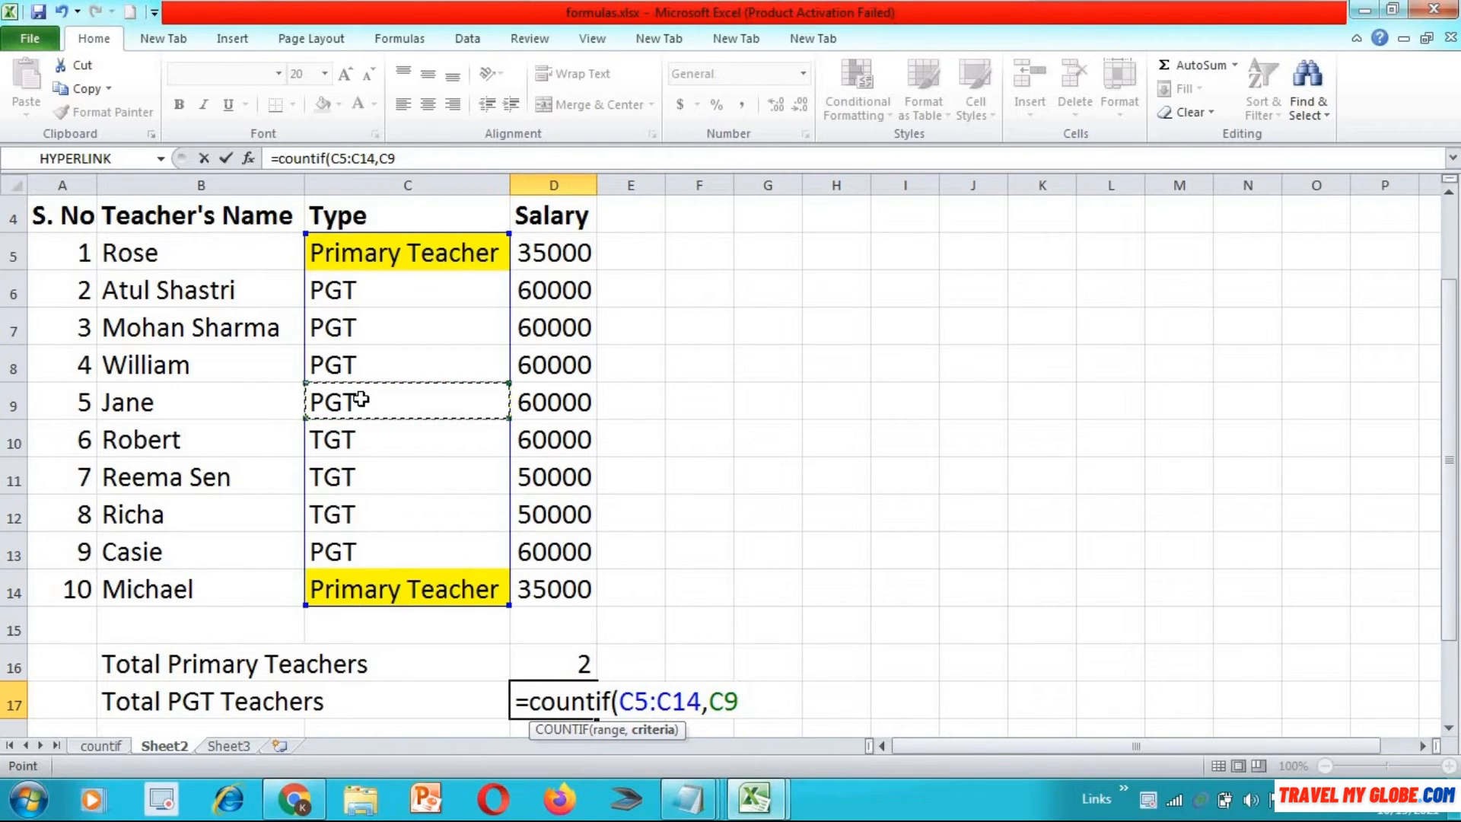
text())
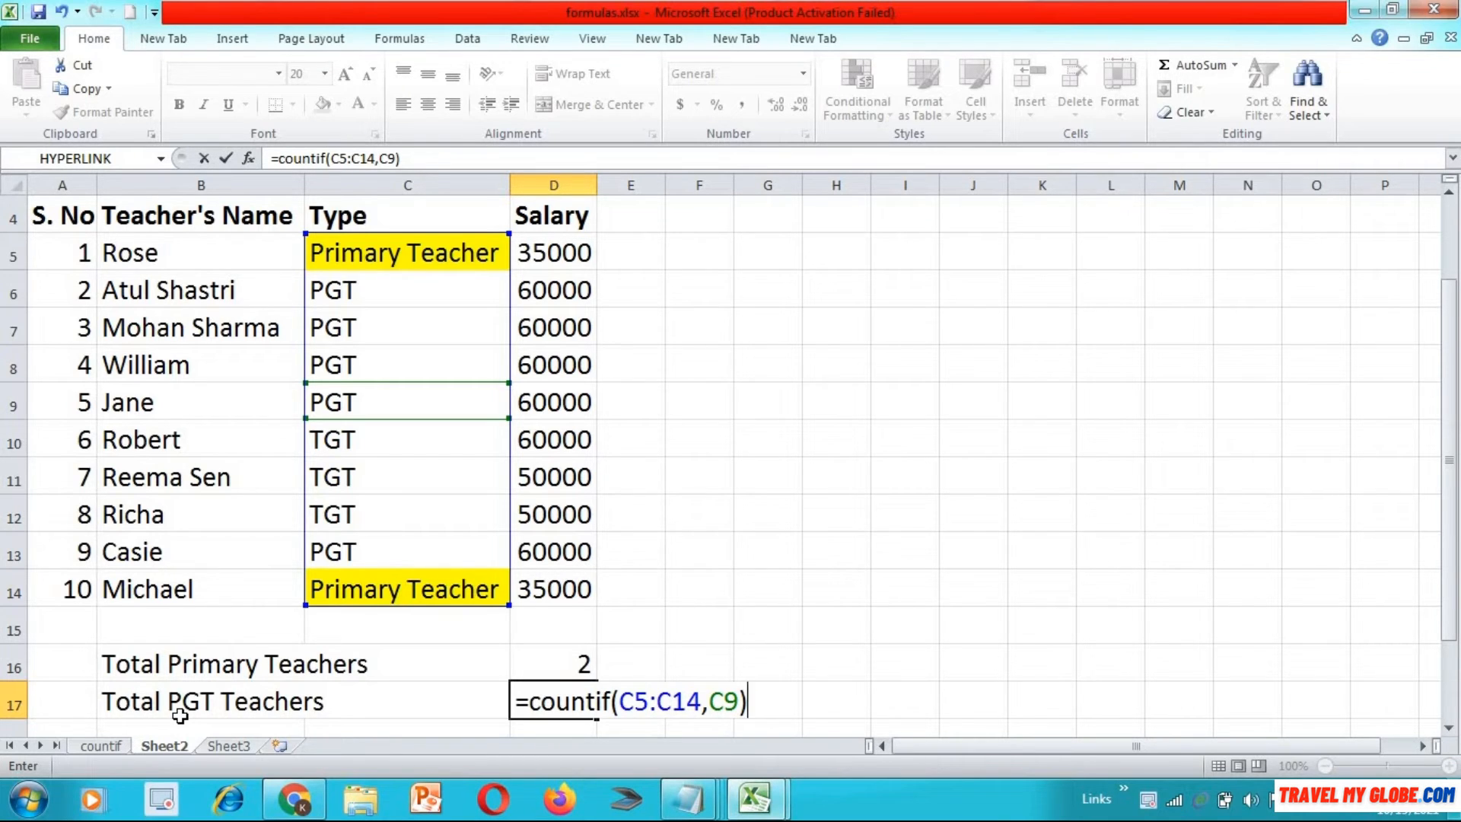
key(Return)
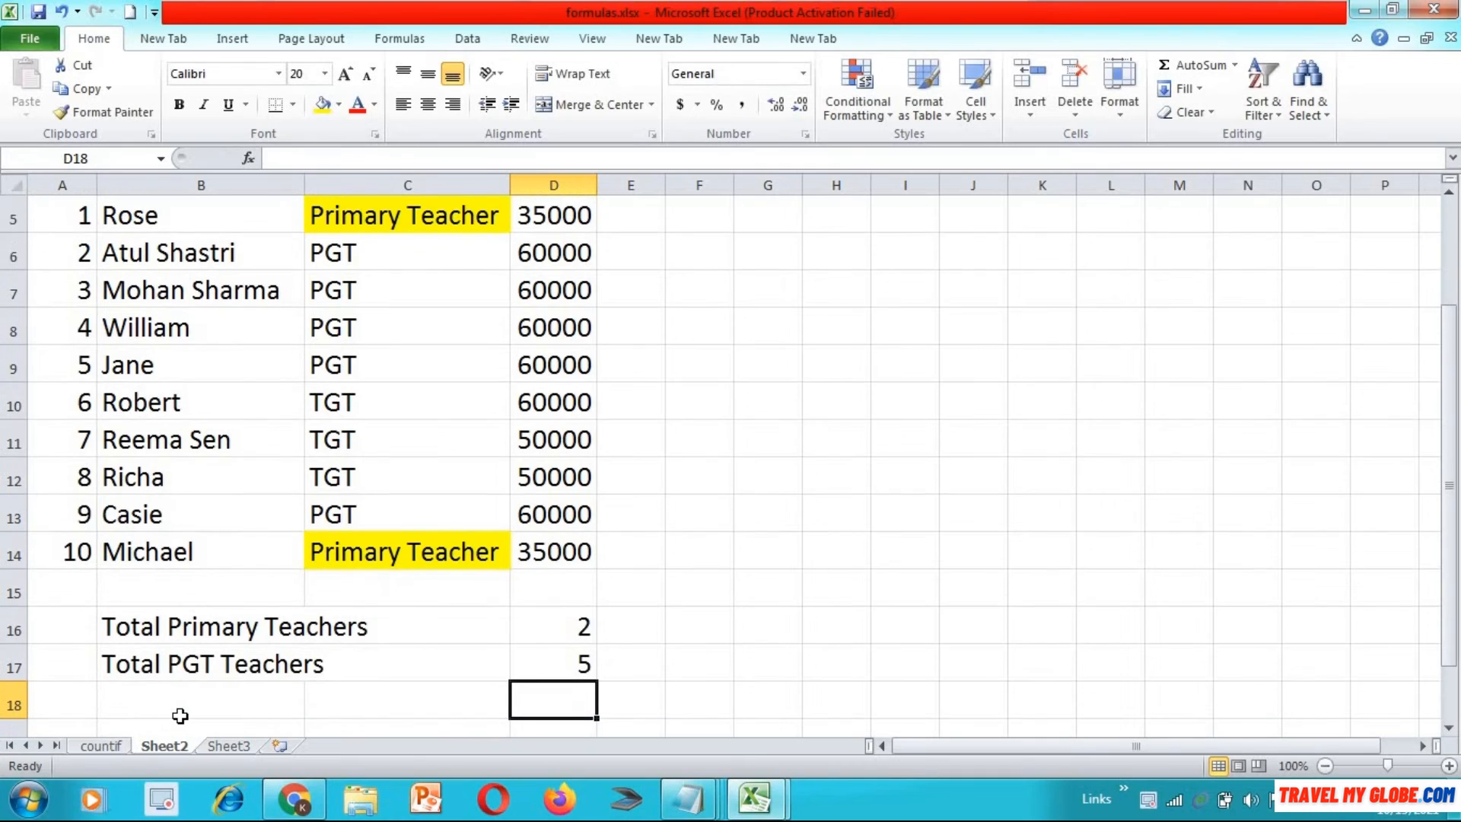
key(Up)
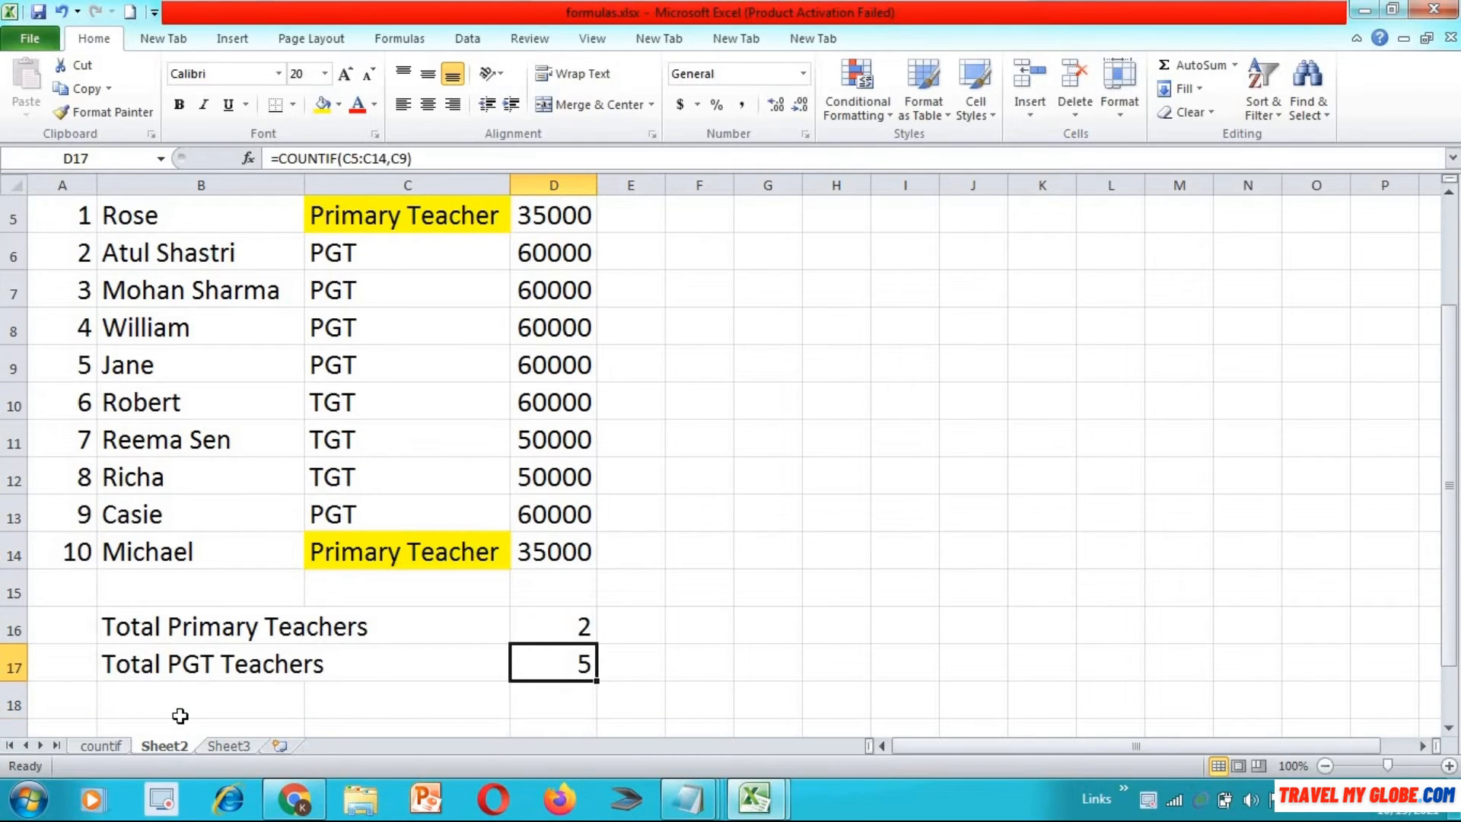
Highlight the PGT cells C6:C9 and C13 in the Type column with an orange fill
click(369, 248)
key(shift+Down)
key(shift+Down)
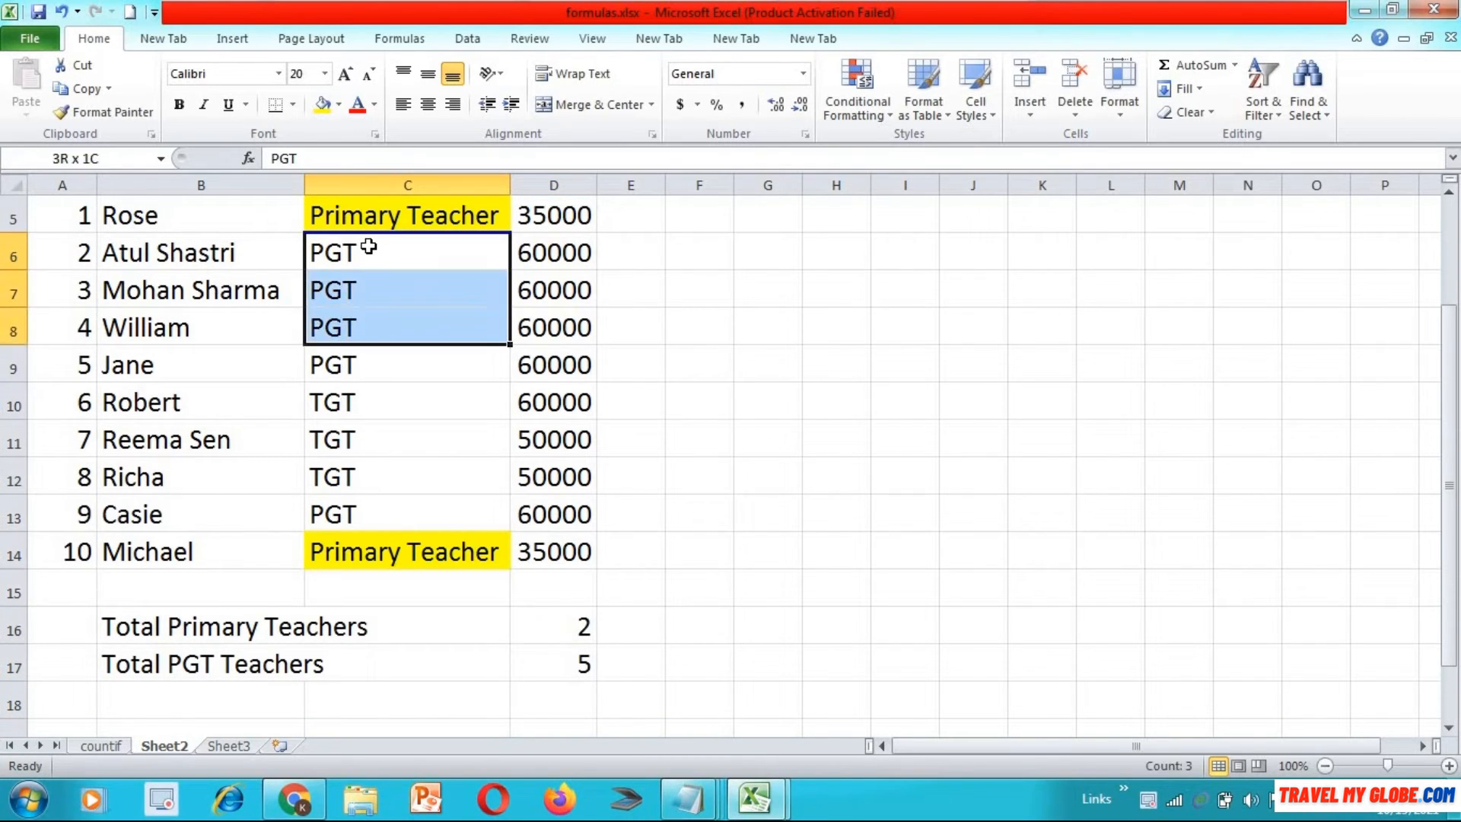
key(shift+Down)
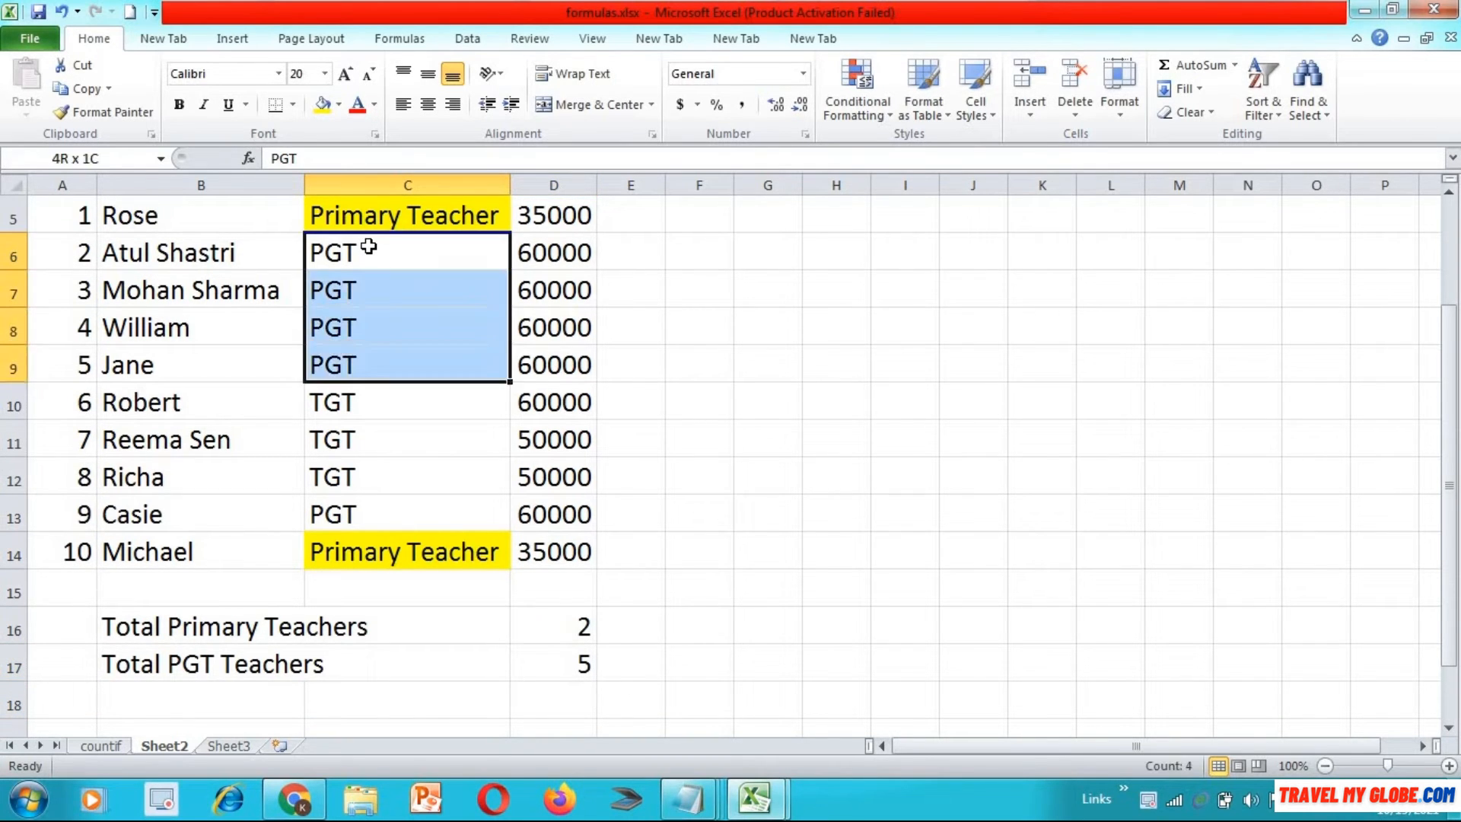
click(337, 105)
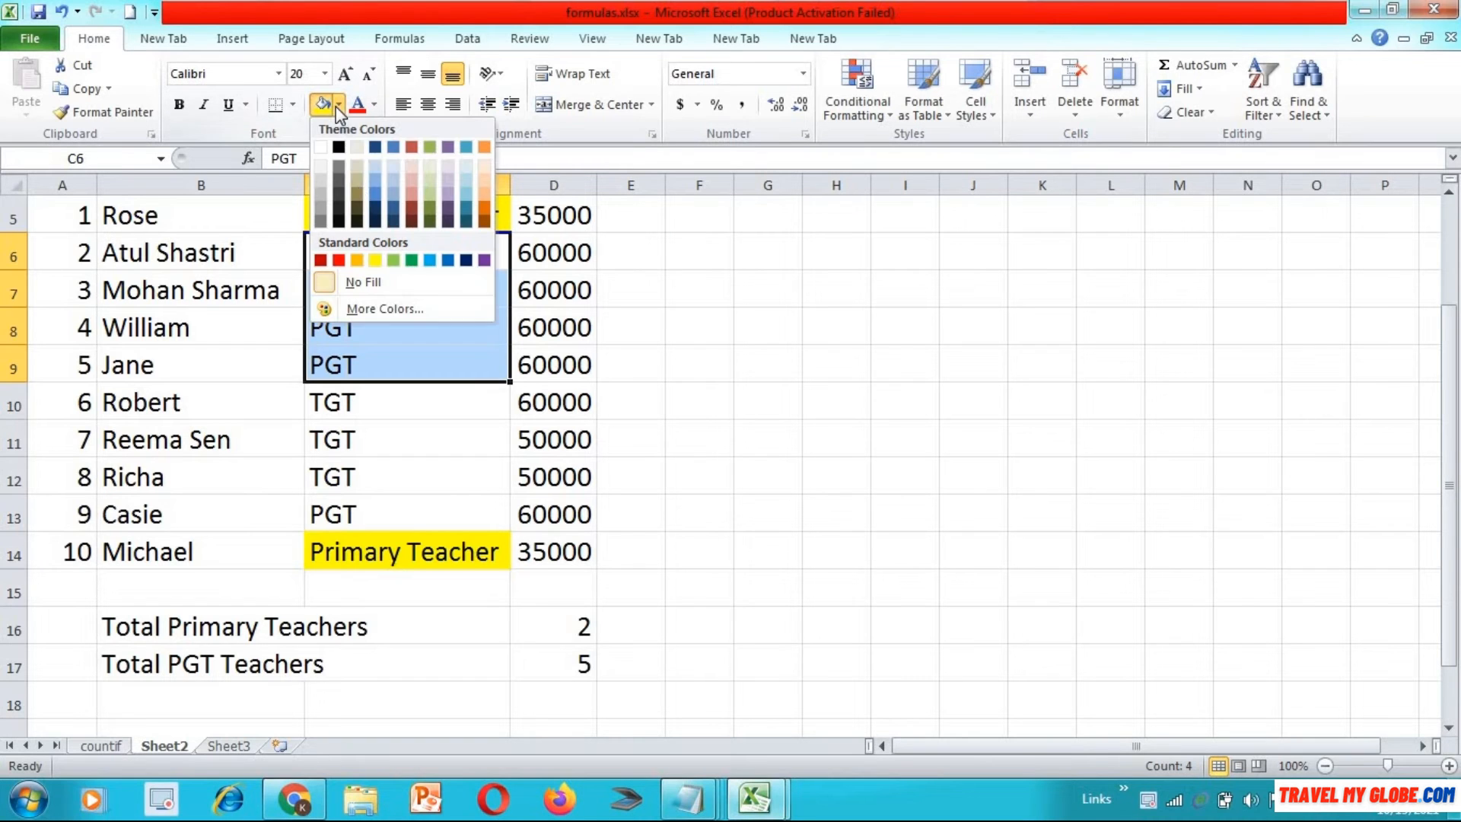
click(350, 259)
click(345, 509)
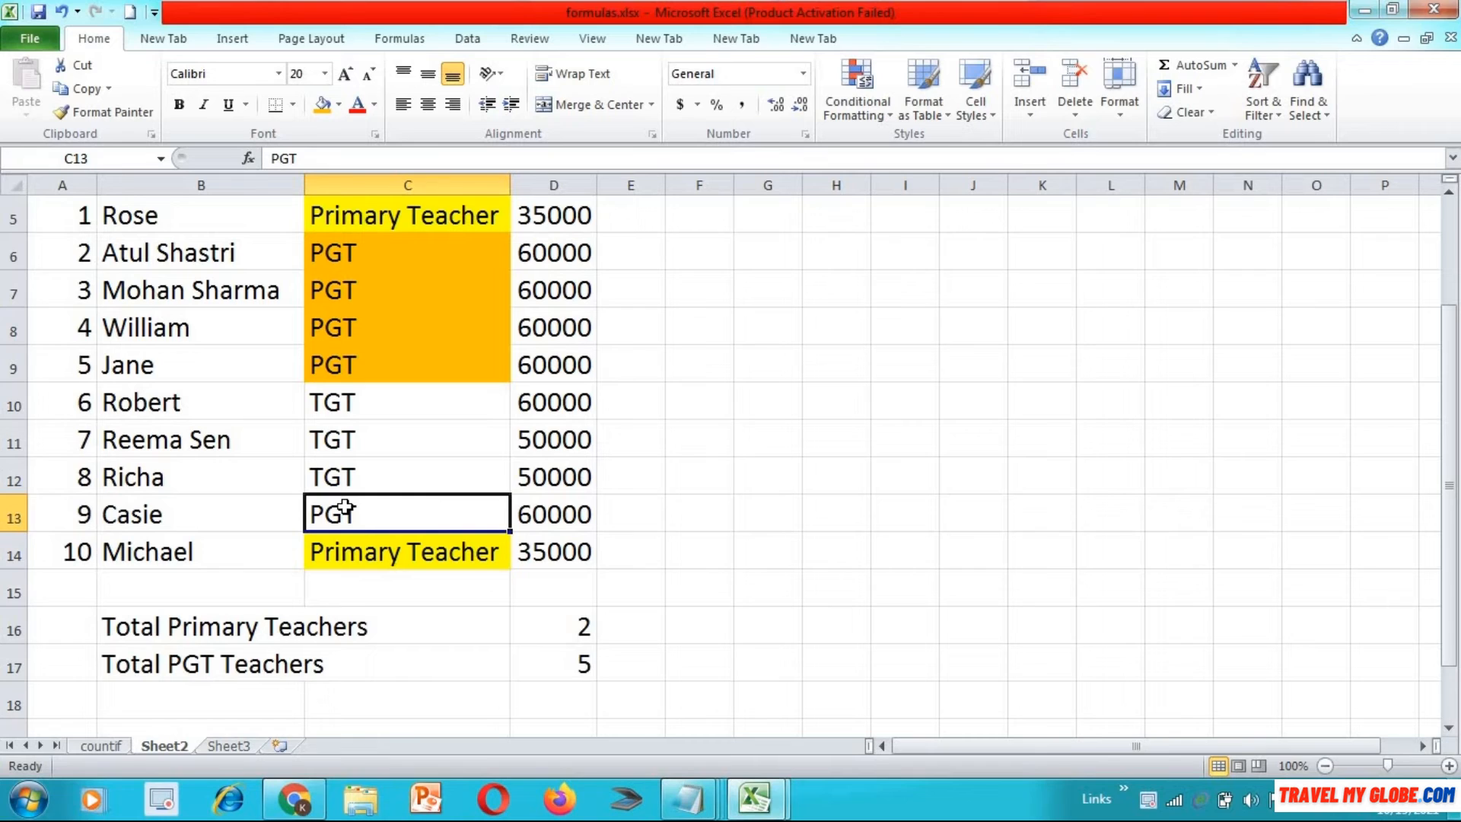
click(322, 104)
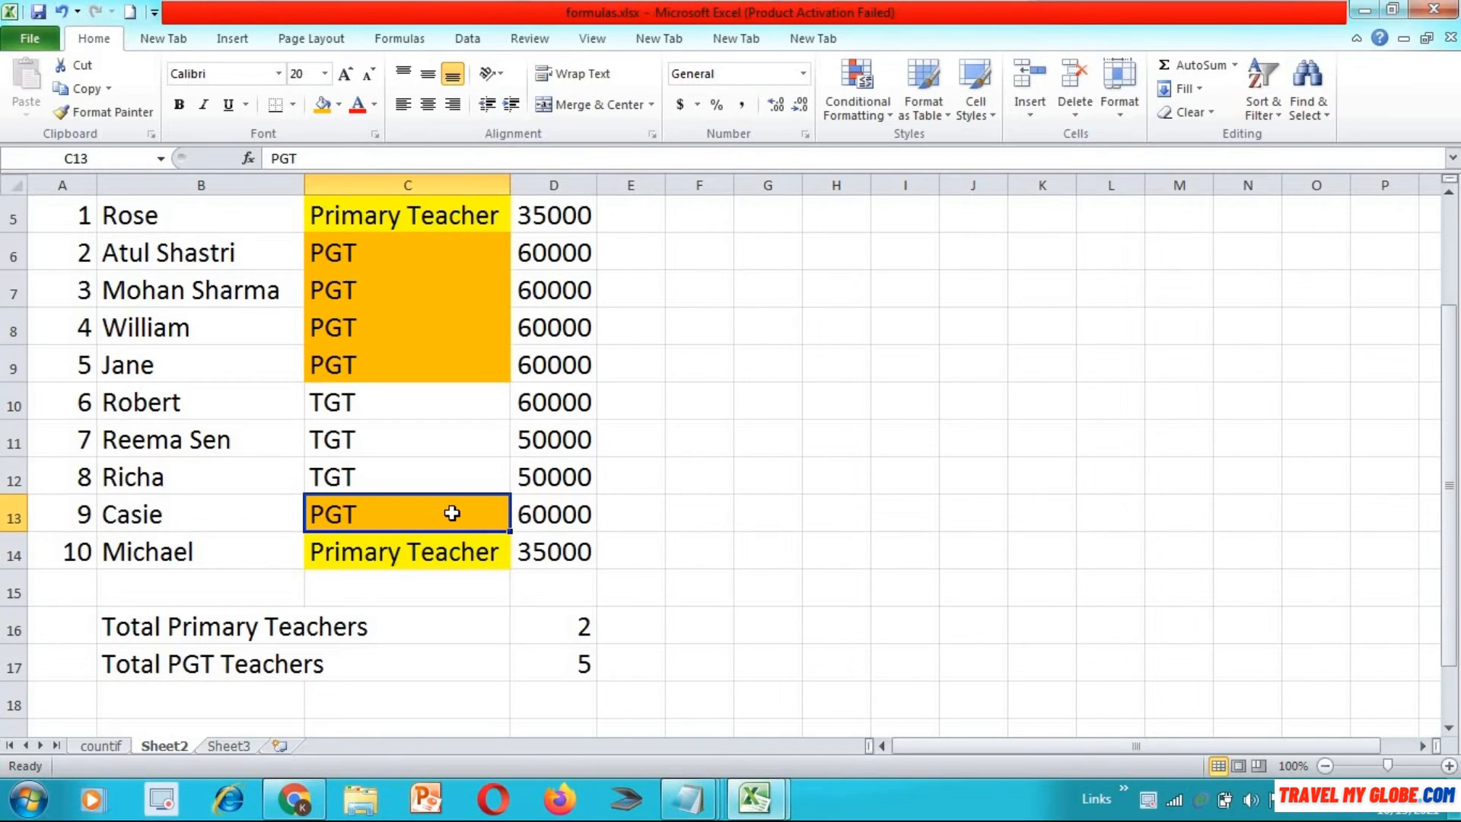
Enter the label "Total TGT Teachers" in cell B18 below the PGT label
click(199, 704)
text(Tota)
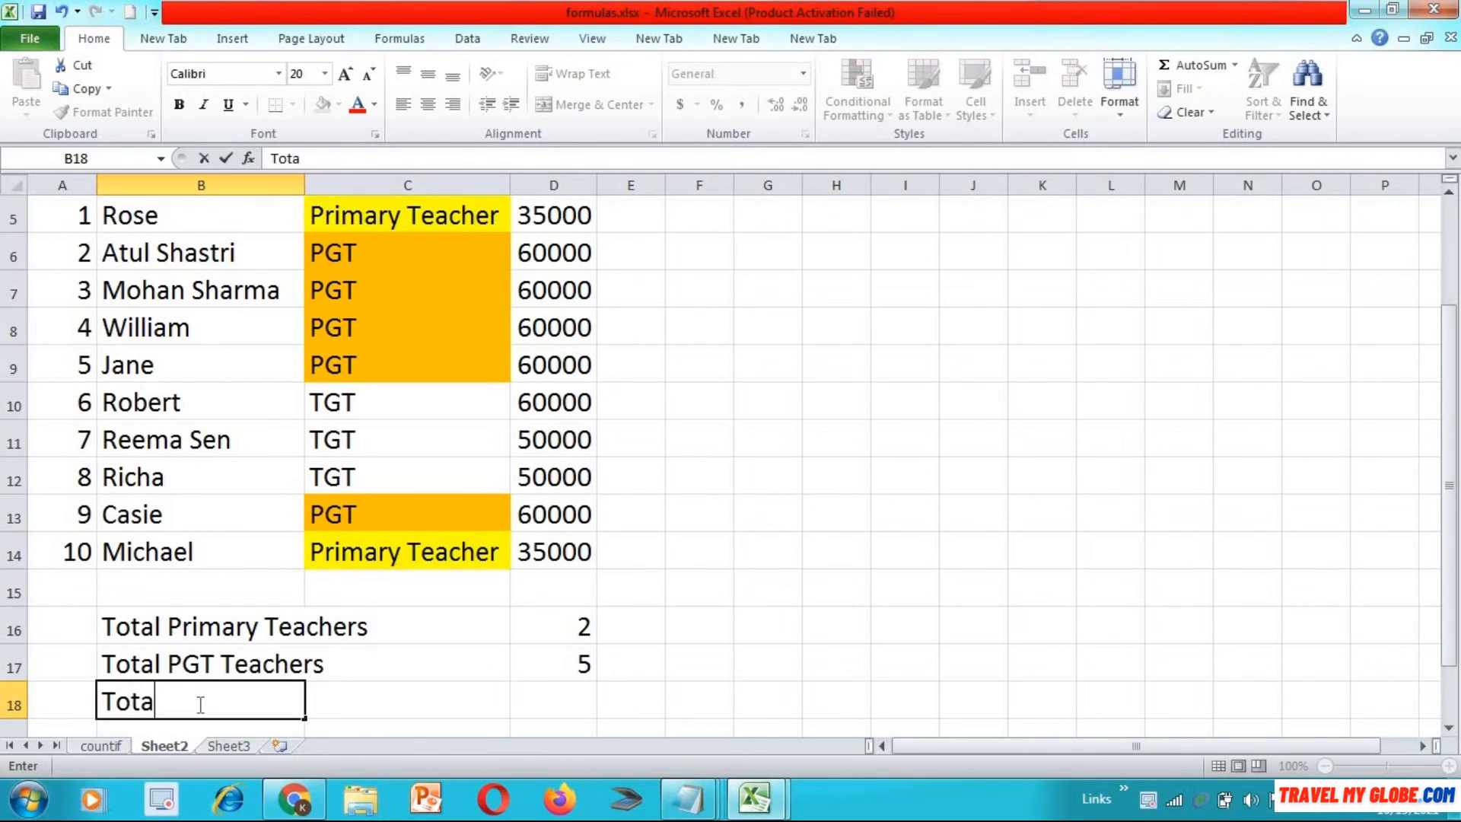
text(l TGT Teachers)
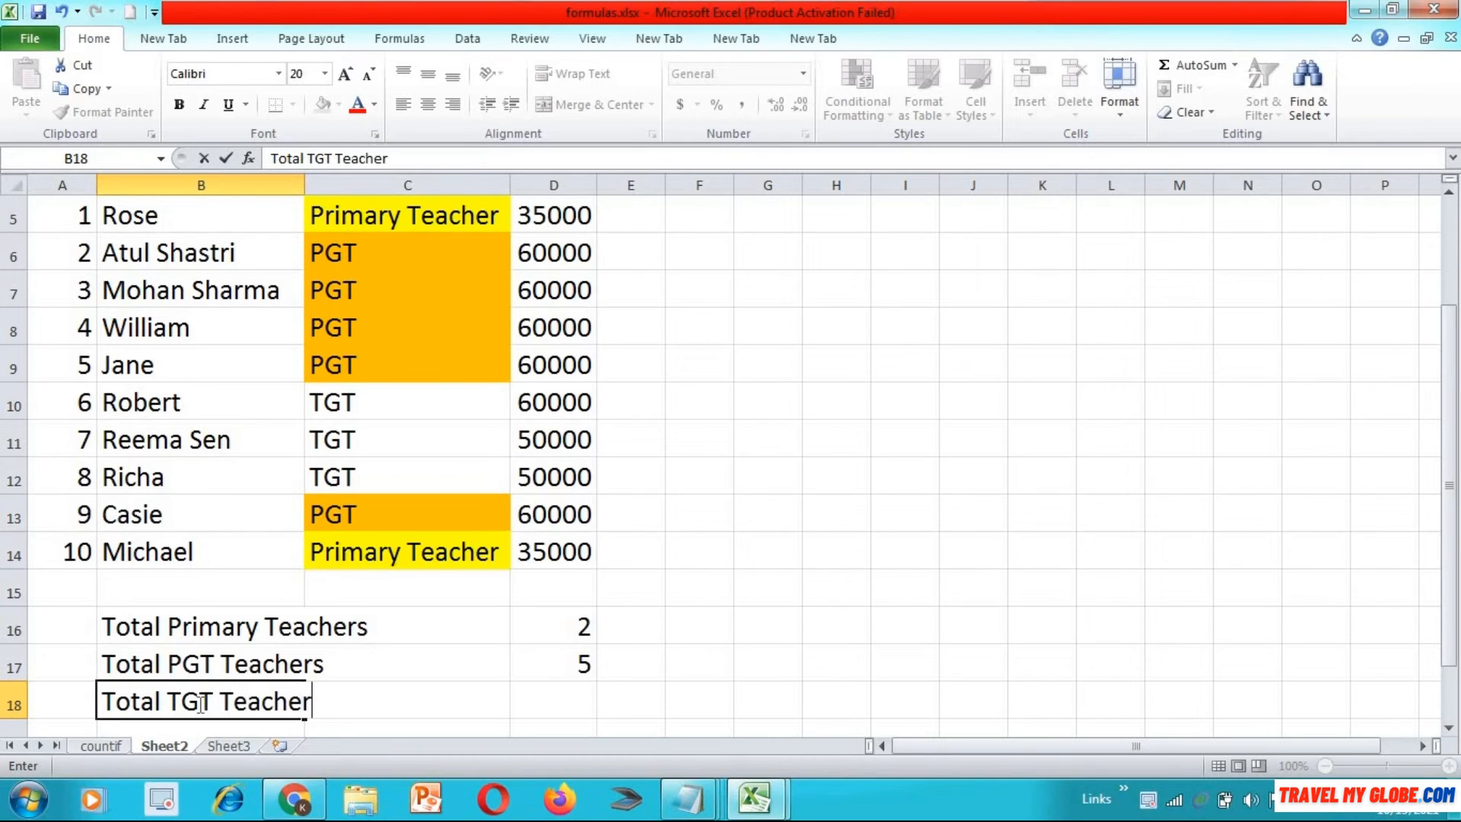
key(Tab)
key(Tab)
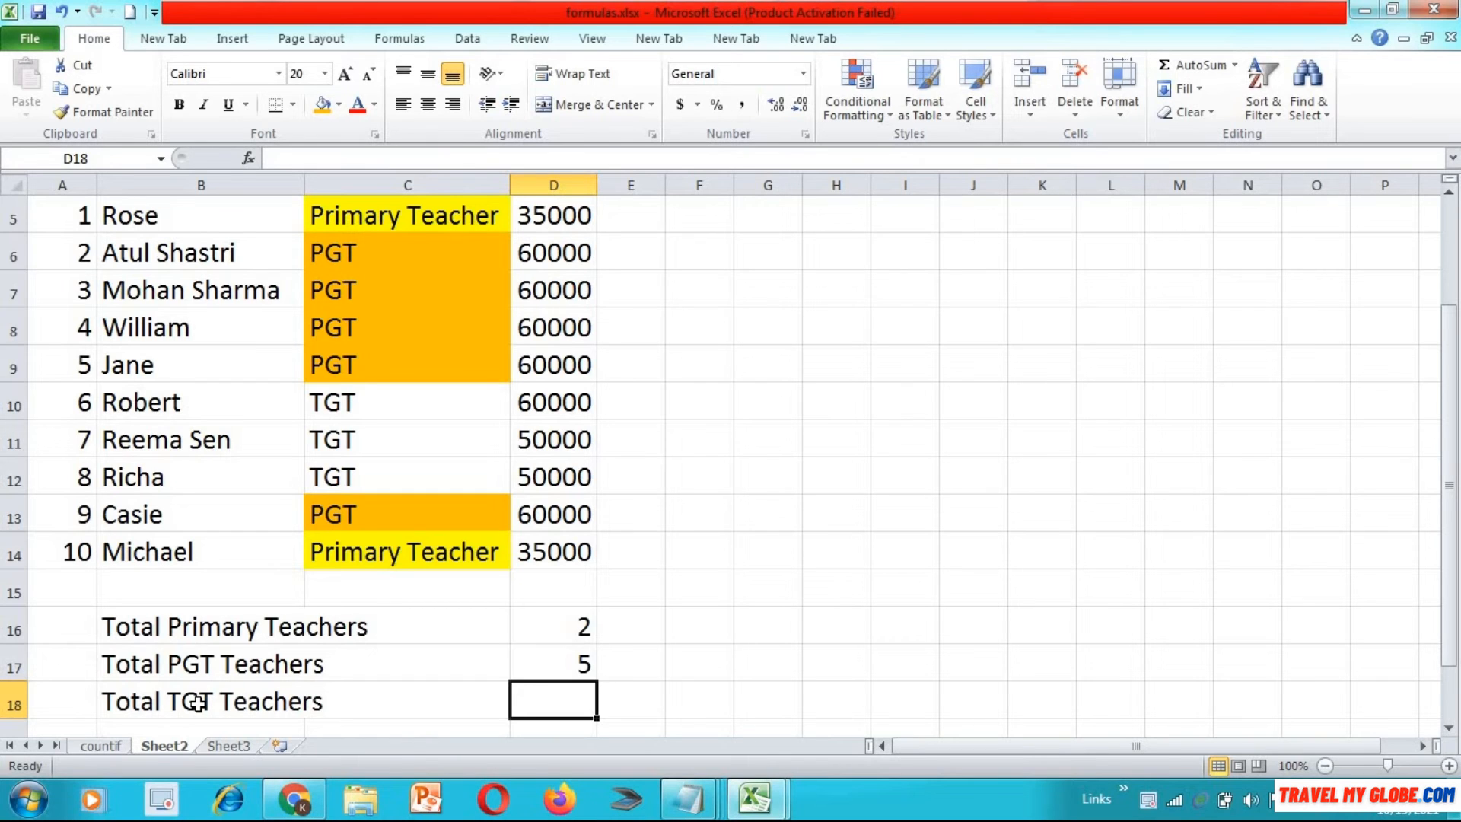
Enter the formula =COUNTIF(C5:C14,"TGT") in cell D18 to count the TGT teachers
text(=countif)
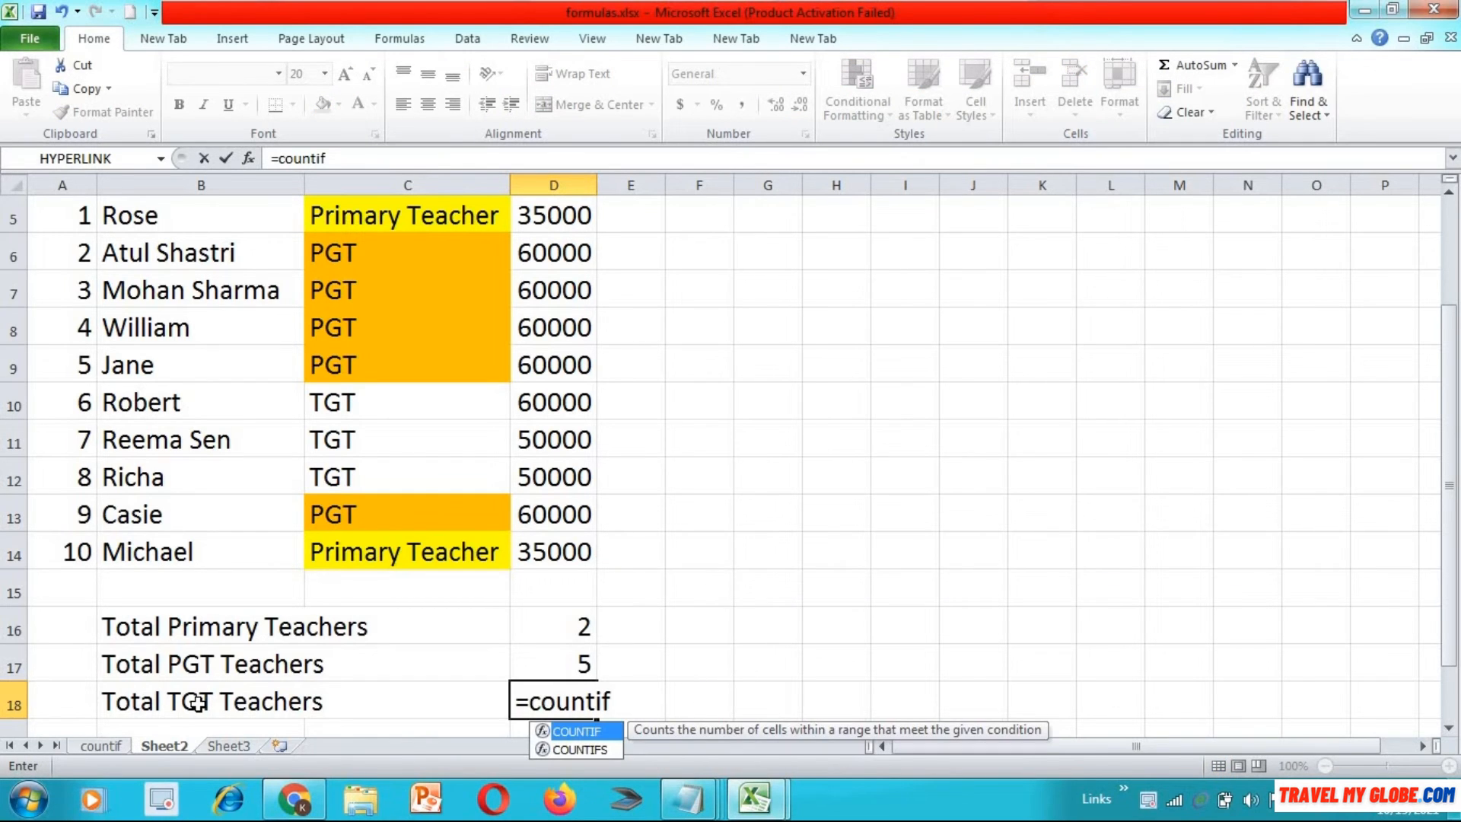
text(()
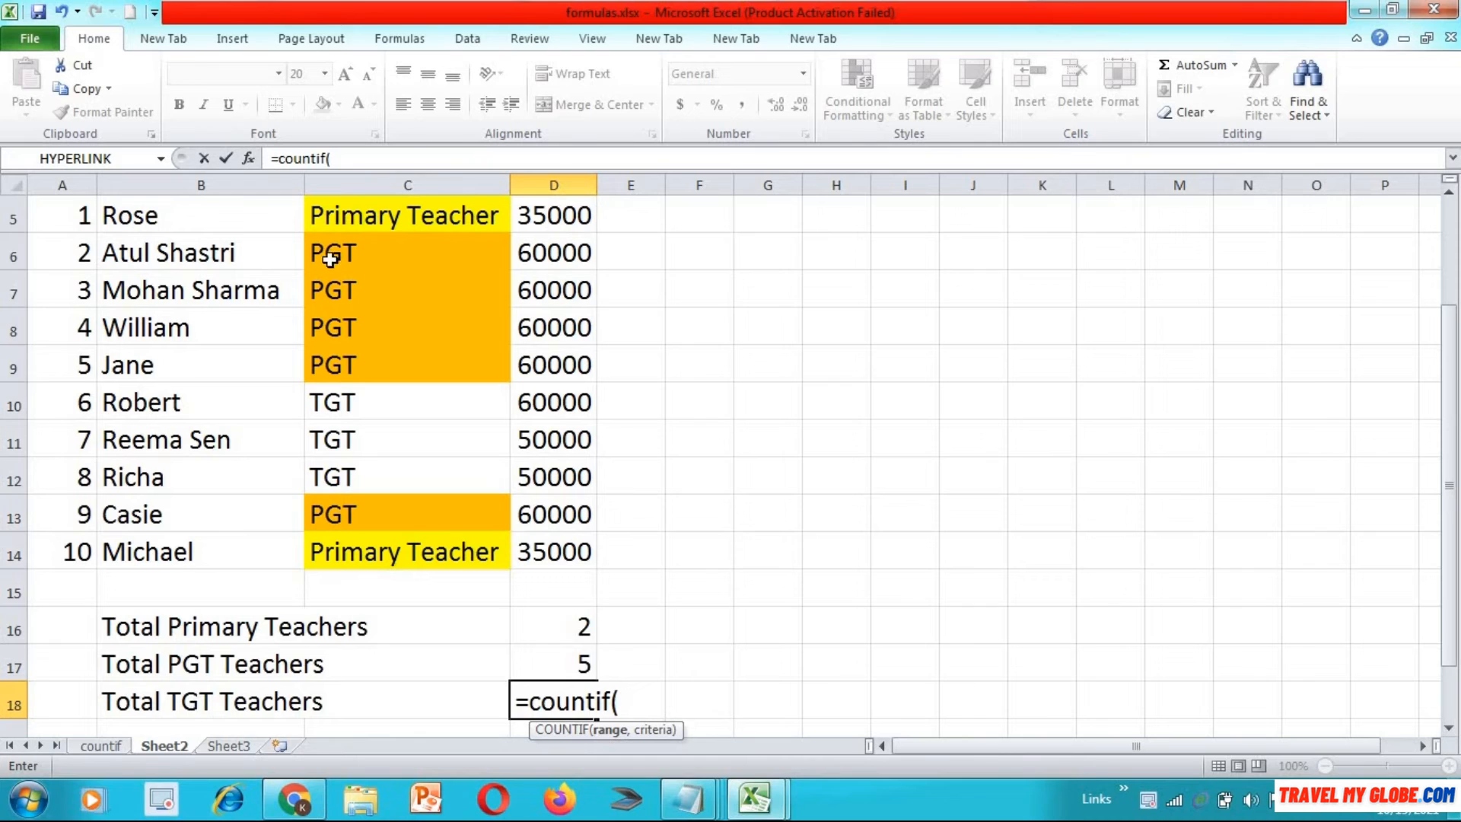
click(363, 249)
click(376, 214)
key(shift+Down)
key(shift+Down)
key(shift+Down)
key(shift+Down)
key(shift+Down)
key(shift+Down)
key(shift+Down)
key(shift+Down)
key(shift+Down)
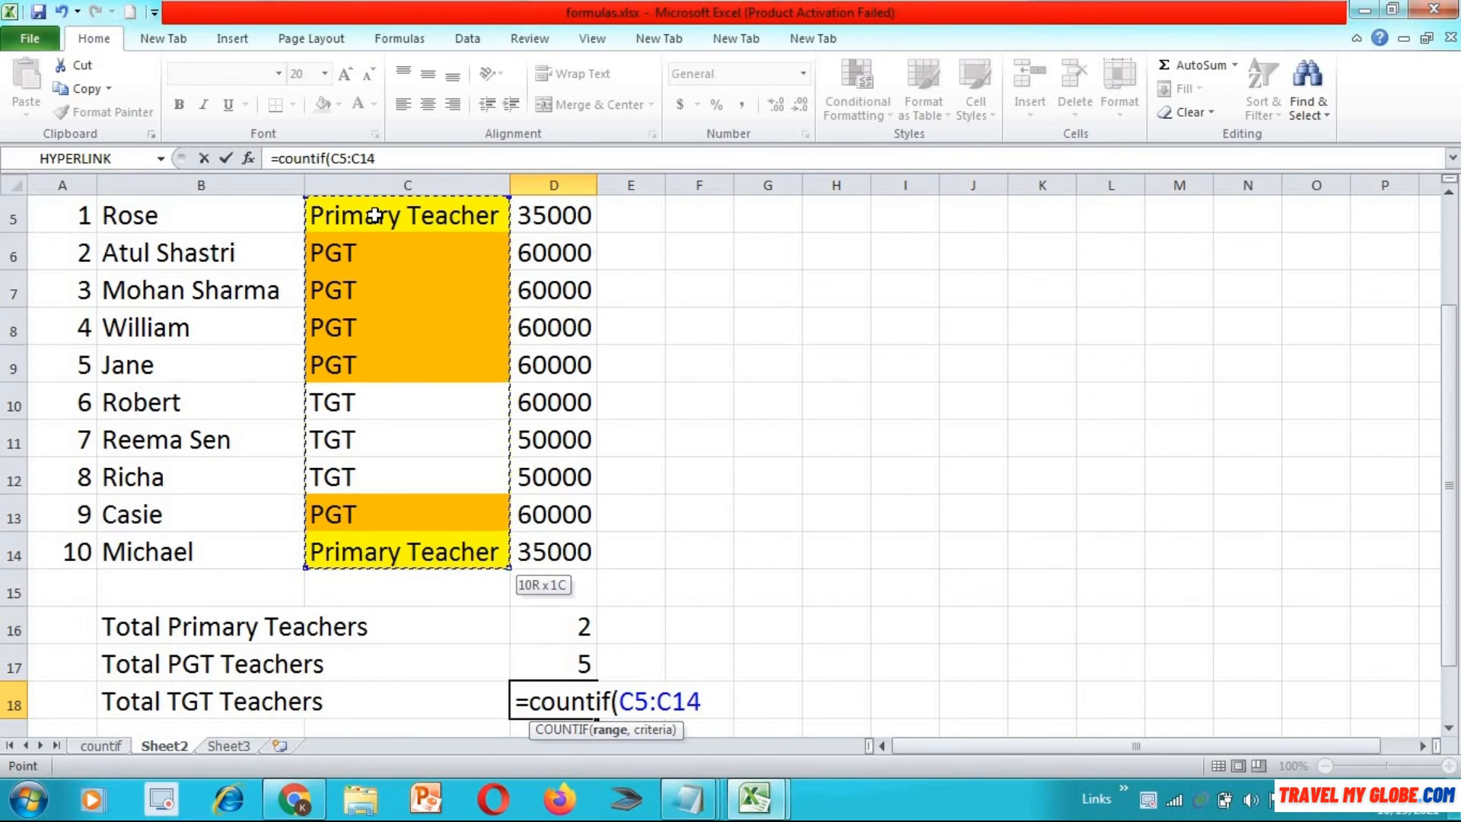
text(,)
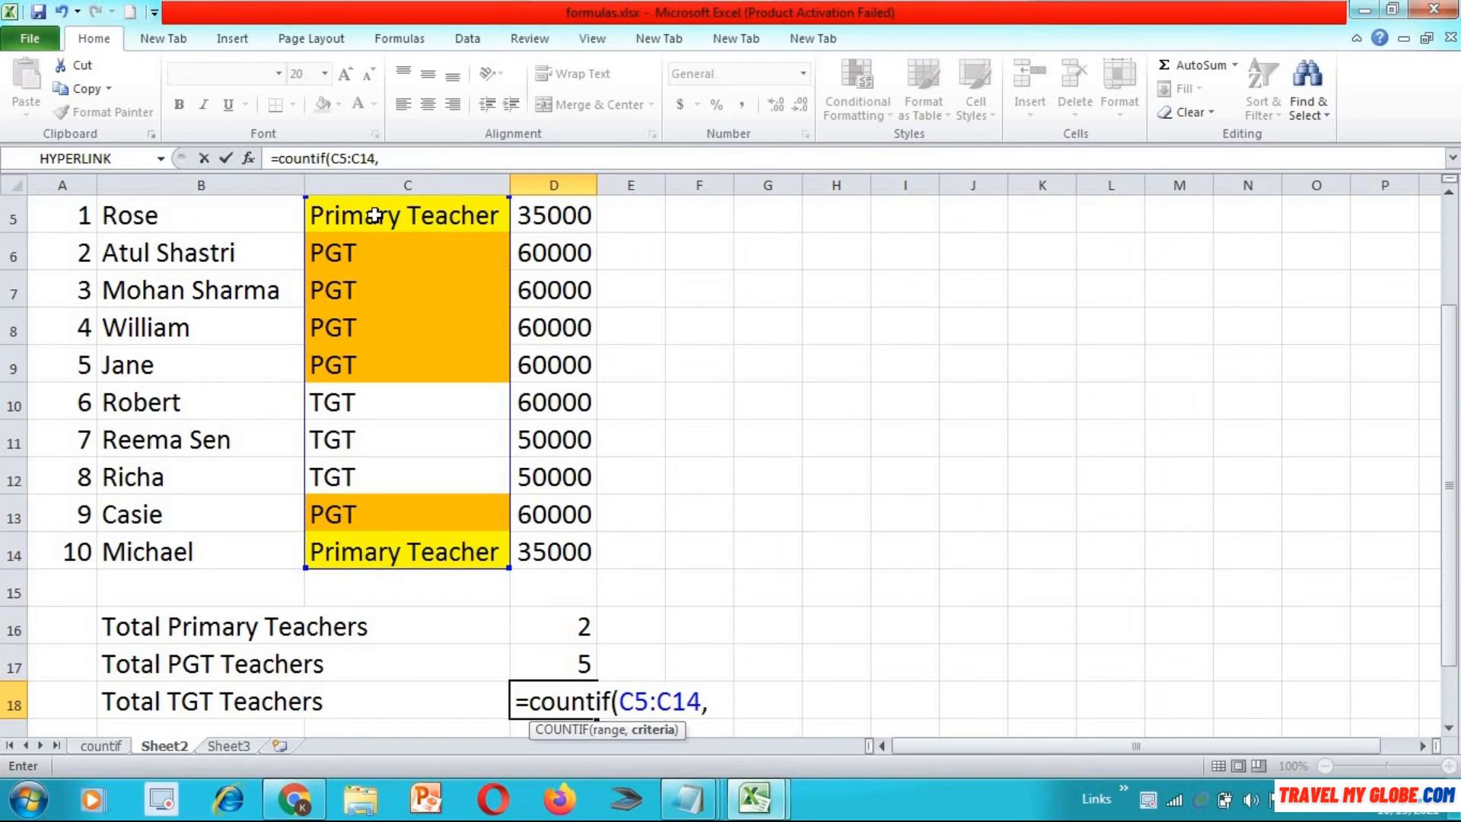
text("TG)
text(T")
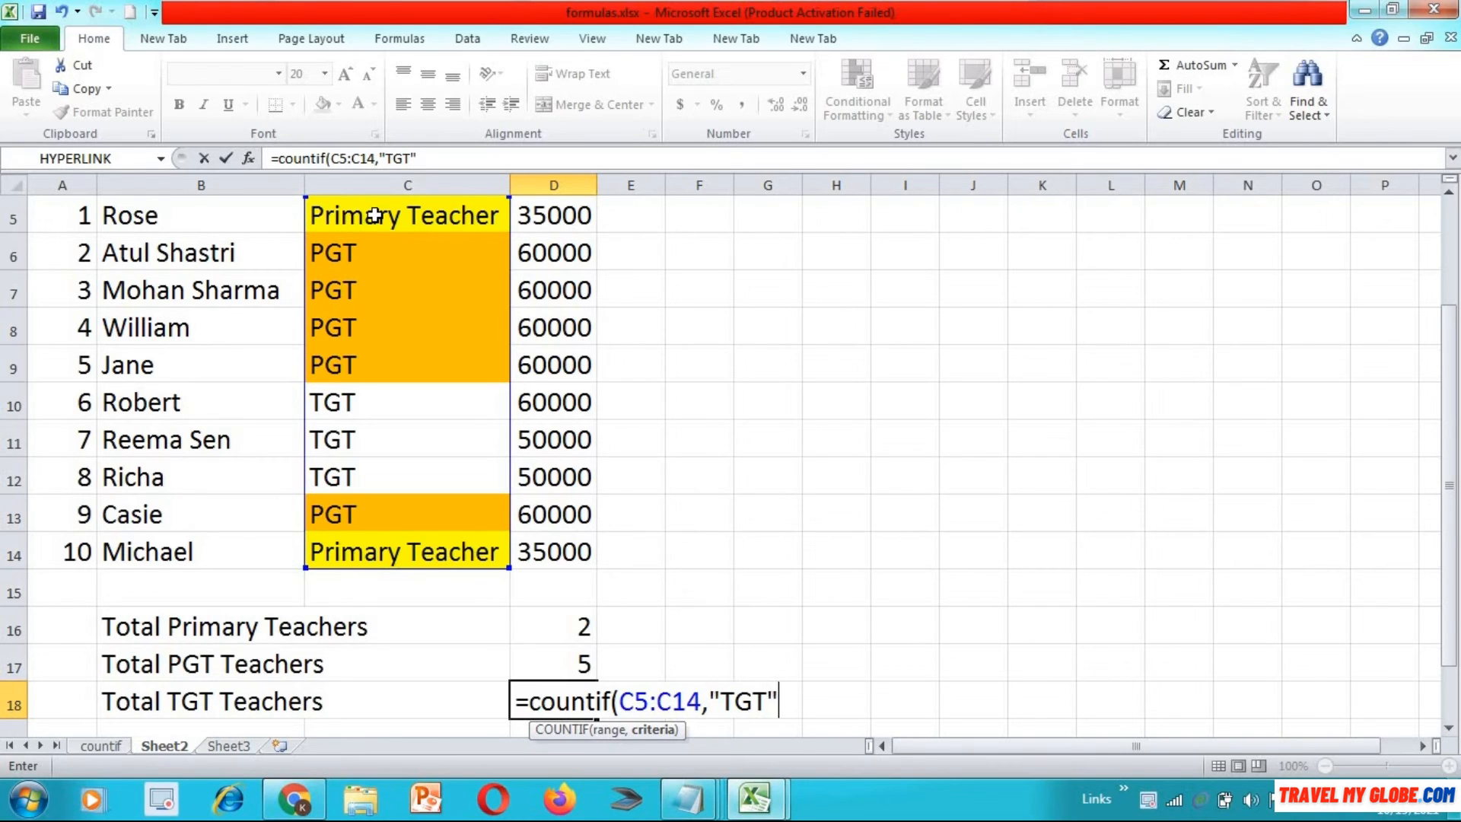
text())
key(Return)
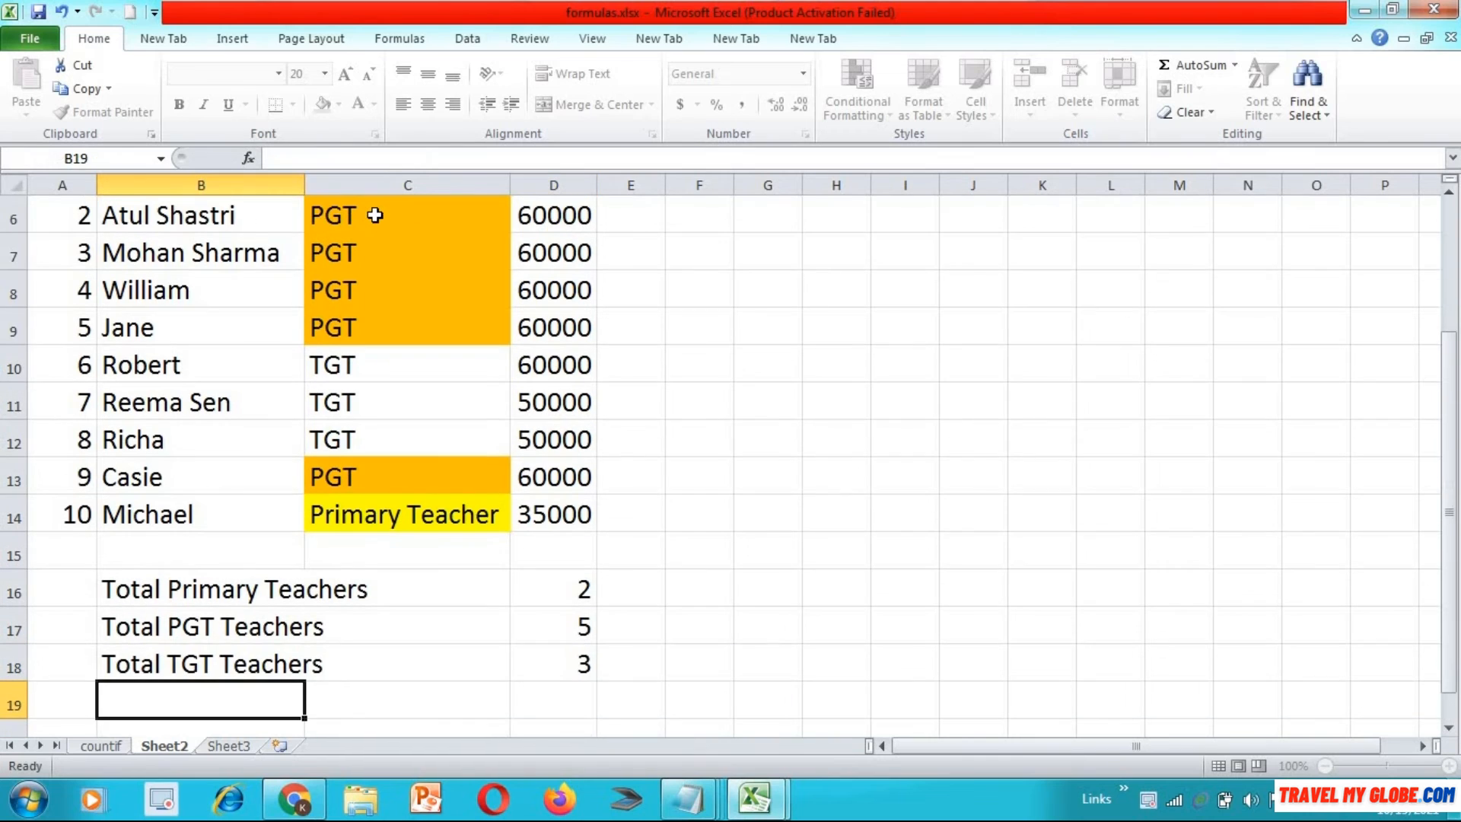
Examine the TGT entries in the Type column from C10 down, and select cell D19 below the counts
key(Up)
key(Up)
key(Up)
key(Up)
key(Up)
key(Up)
key(Up)
key(Up)
key(Right)
key(Up)
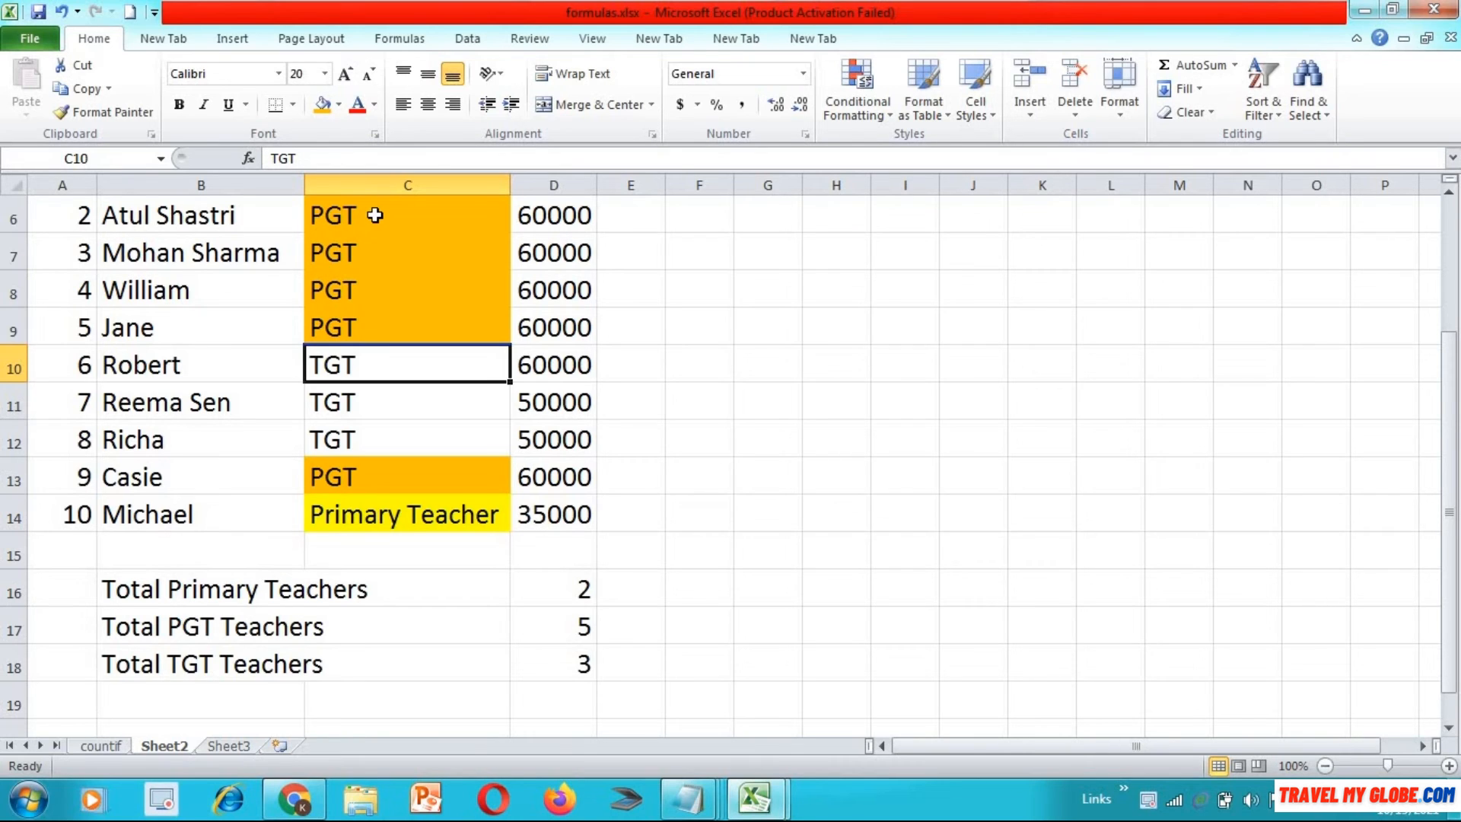
key(Down)
key(Down)
key(Down)
key(Down)
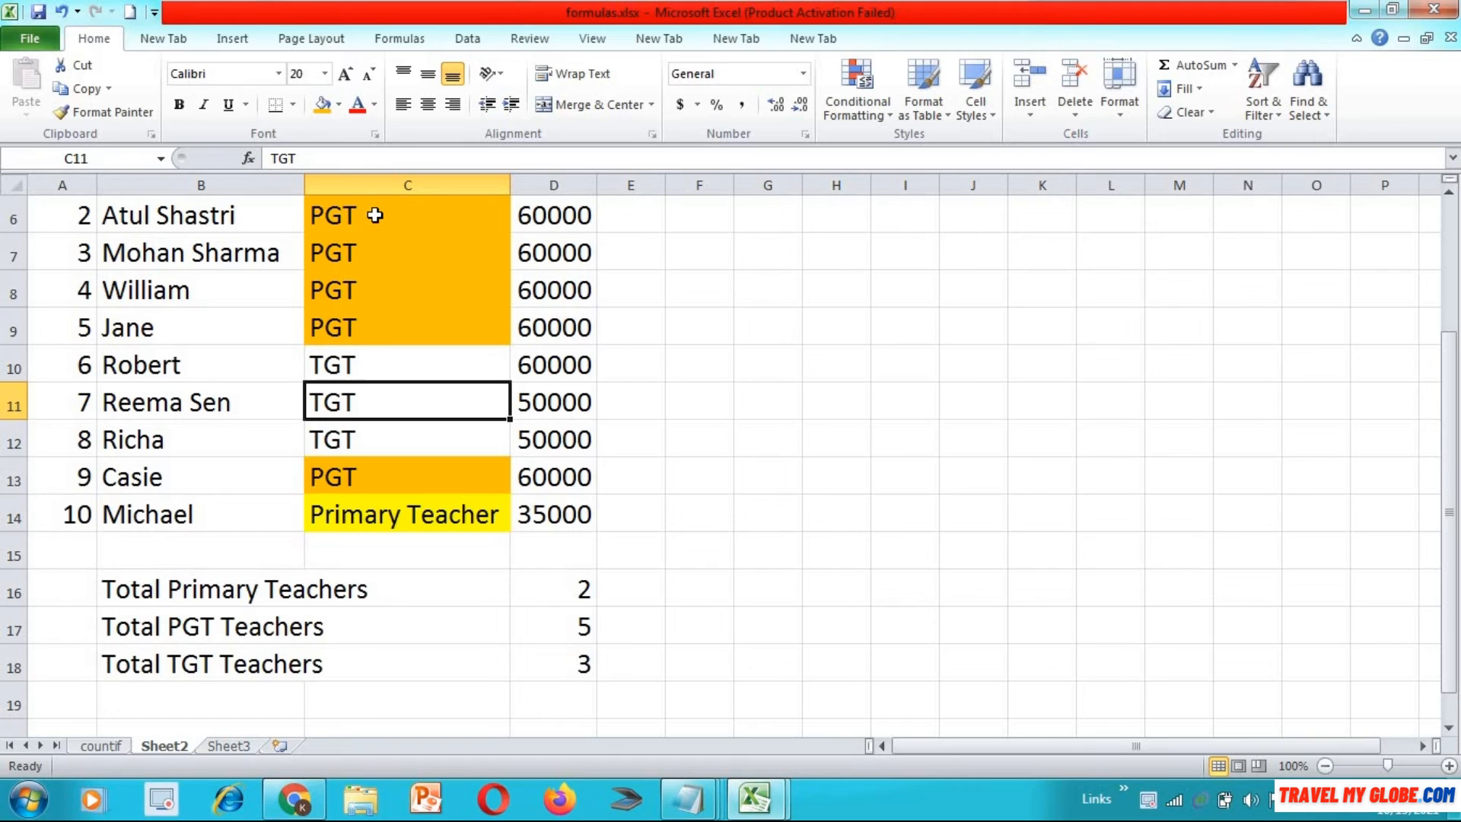
key(Down)
key(Down)
key(Down)
key(Down)
key(Down)
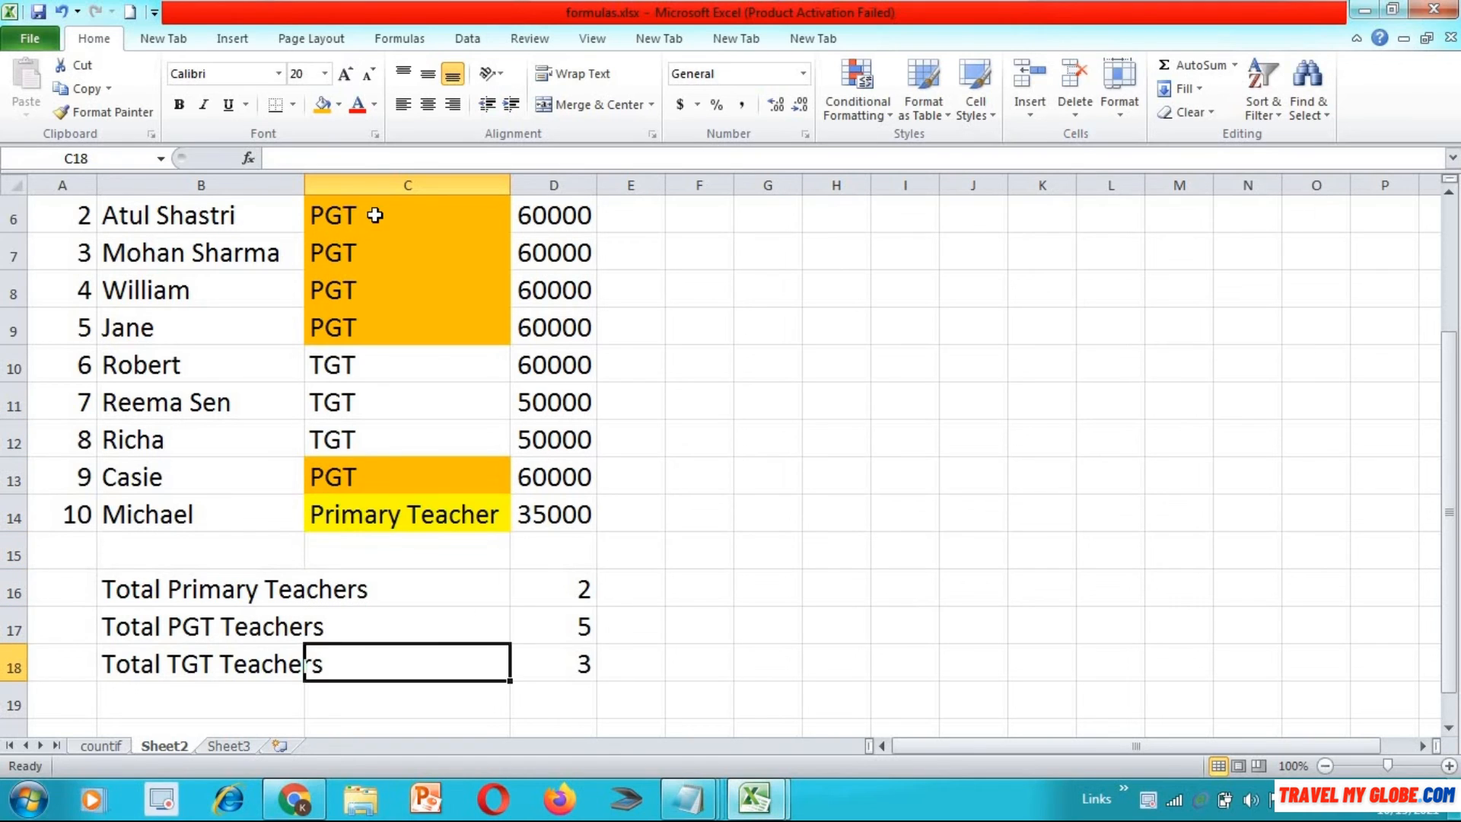
key(Right)
text(count)
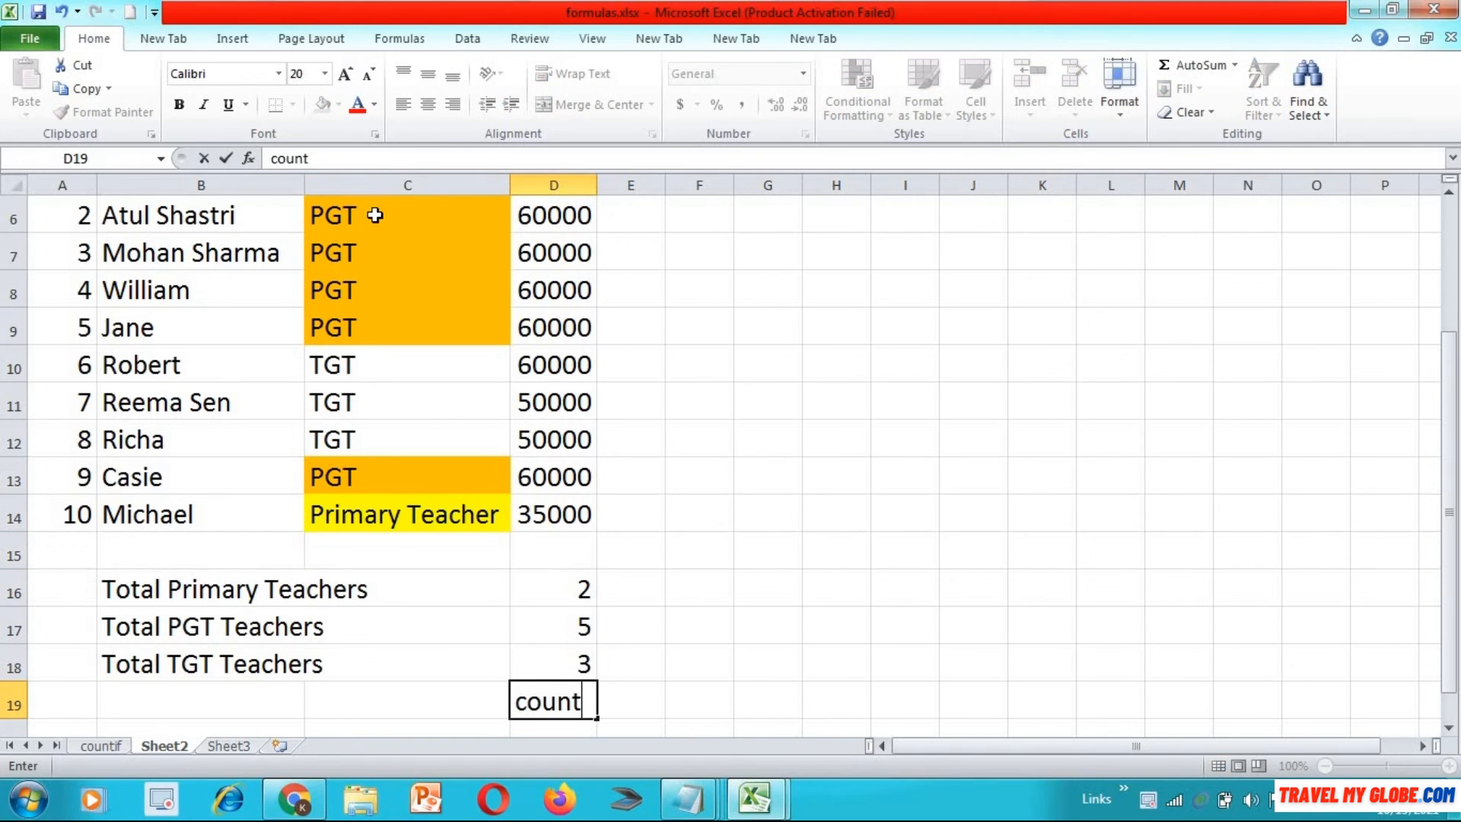
key(BackSpace)
key(BackSpace)
key(BackSpace)
key(BackSpace)
key(BackSpace)
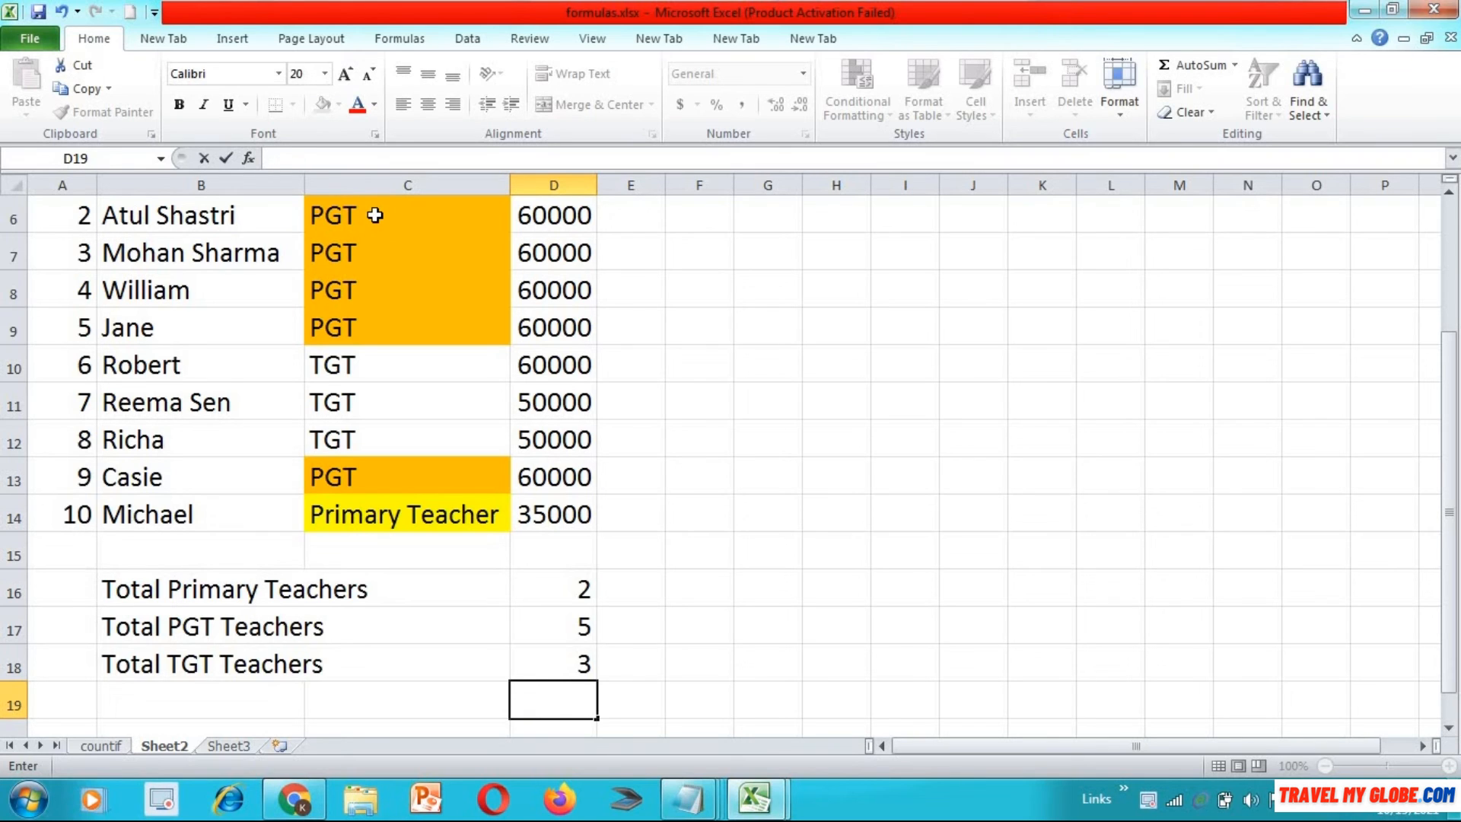
Enter the formula =COUNT(C5:C14) in cell D19 to try COUNT on the text entries, and reselect the result
text(=count)
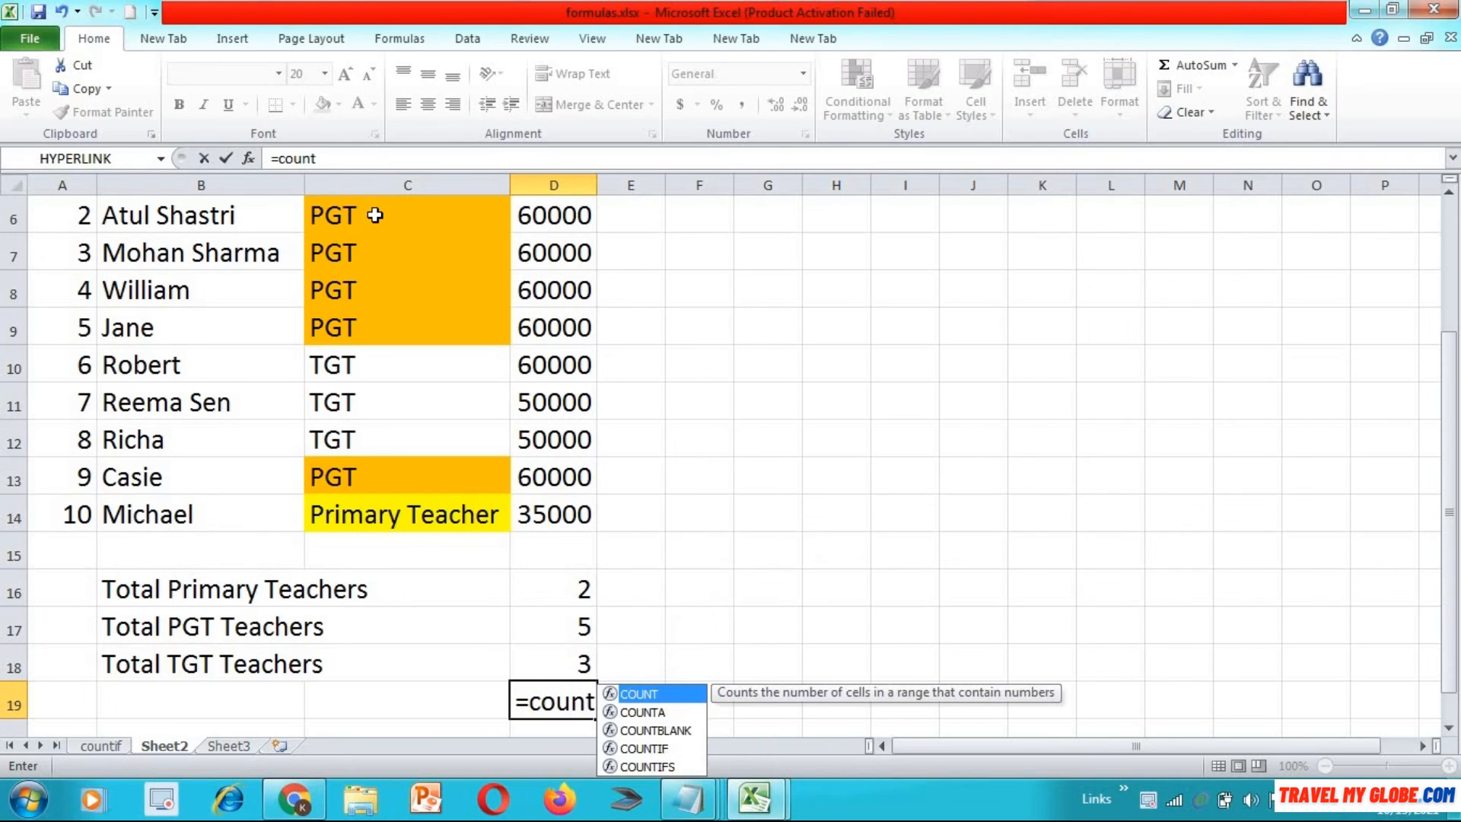
text(()
click(375, 216)
key(Up)
key(shift+Down)
key(shift+Down)
key(shift+Down)
key(shift+Down)
key(shift+Down)
key(shift+Down)
key(shift+Down)
key(shift+Down)
key(shift+Down)
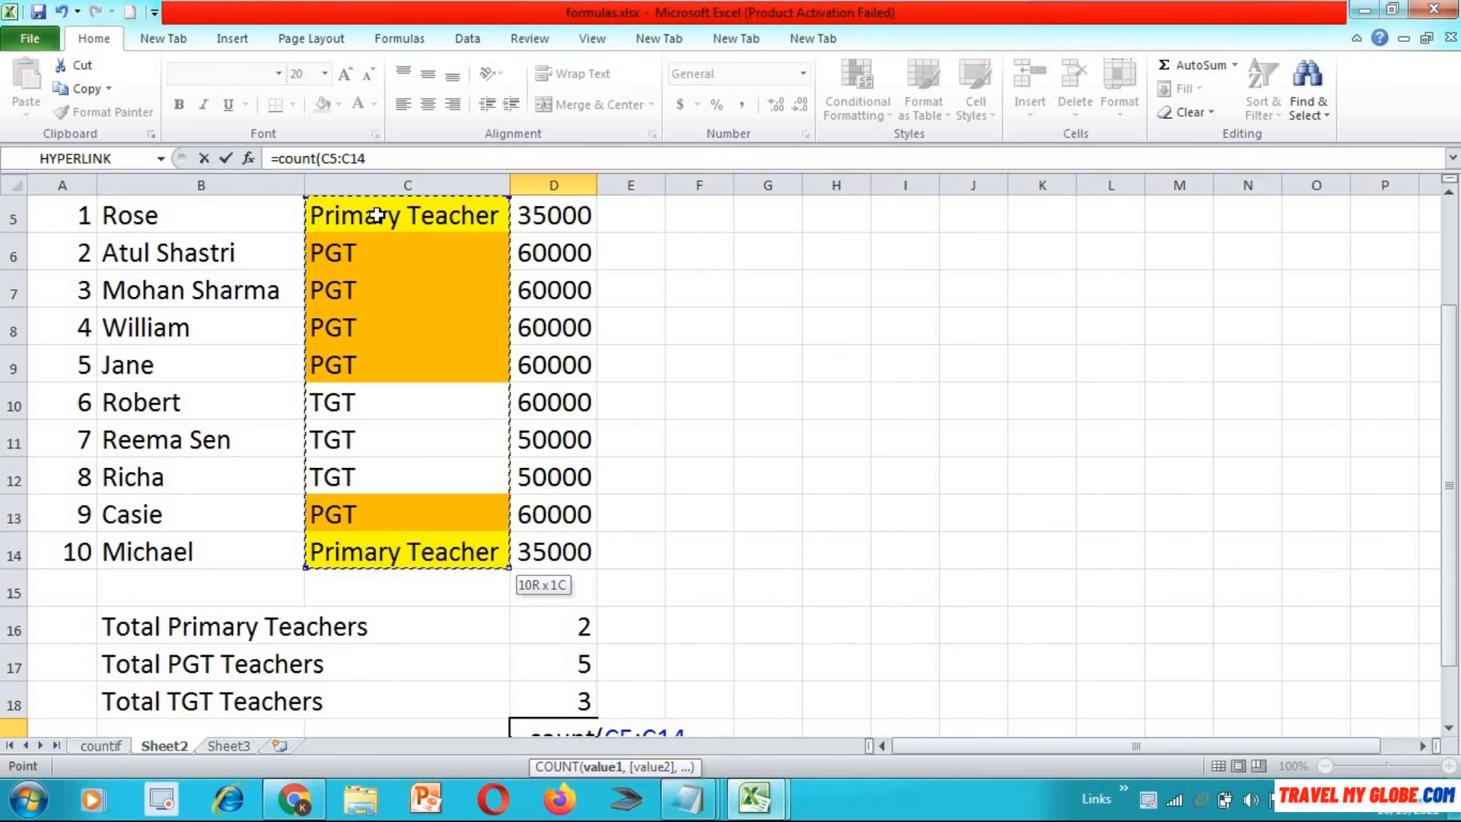
click(1449, 732)
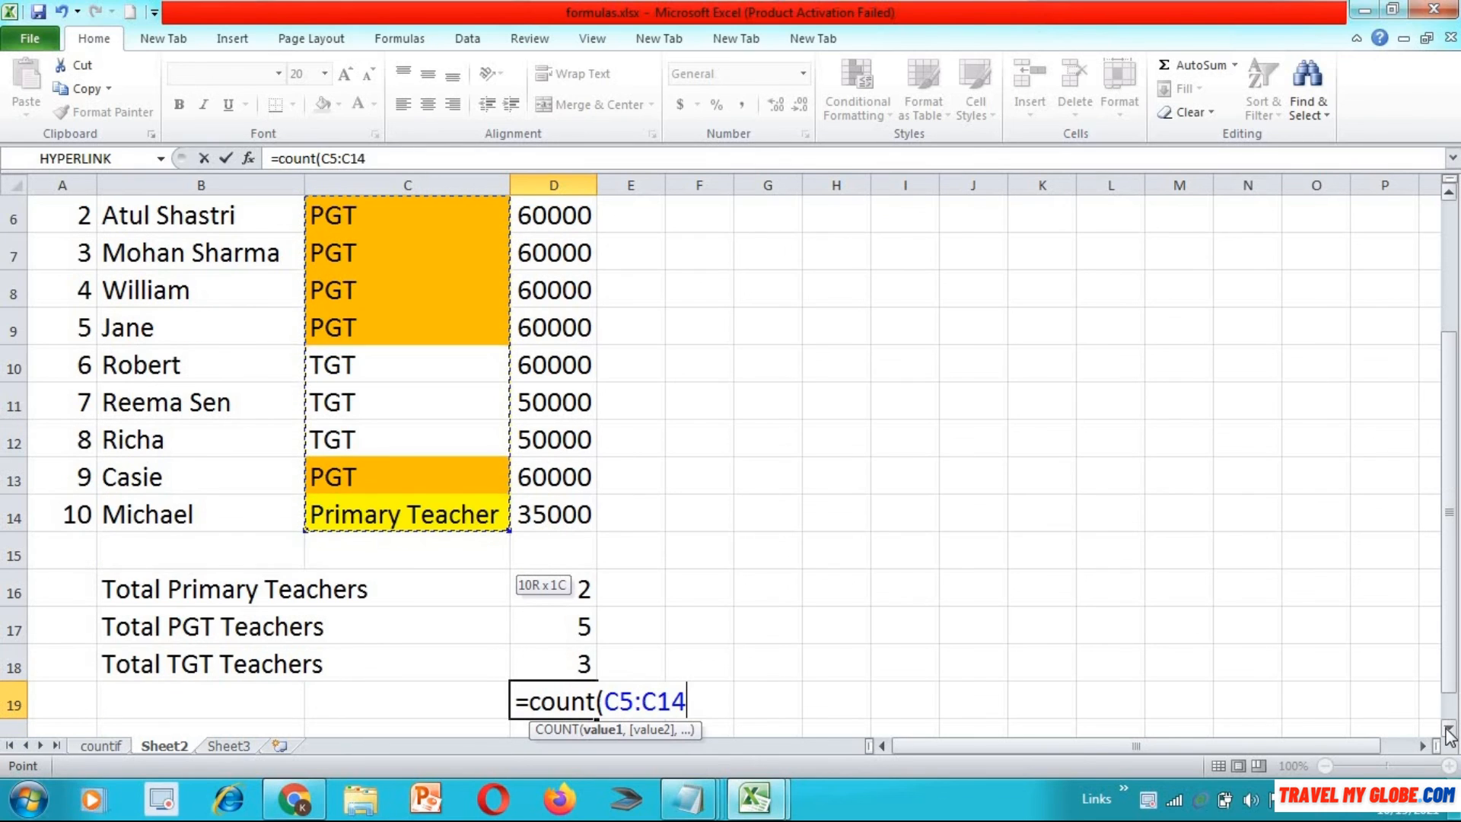
text())
key(Return)
key(Up)
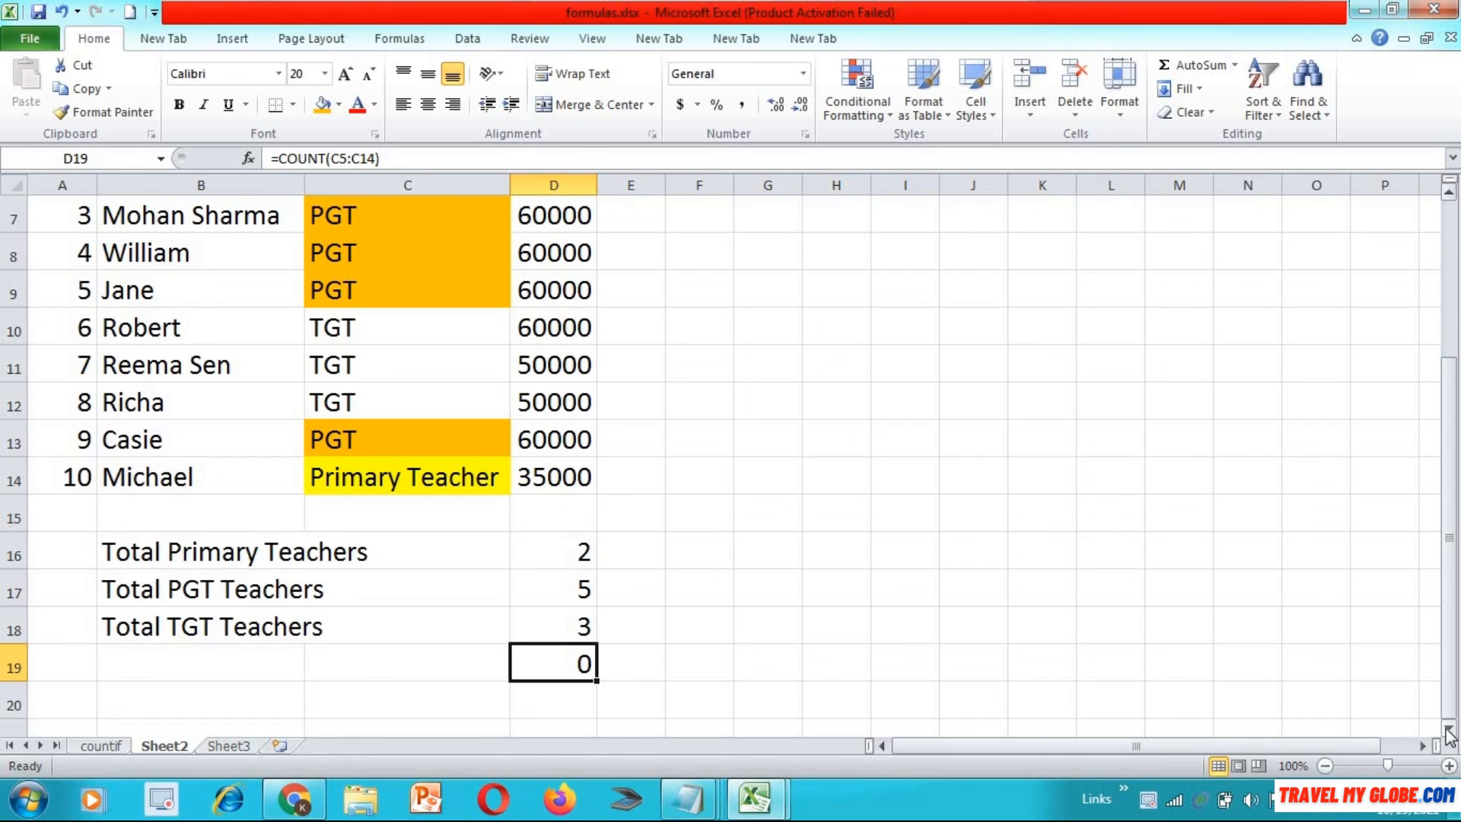
key(Up)
key(Down)
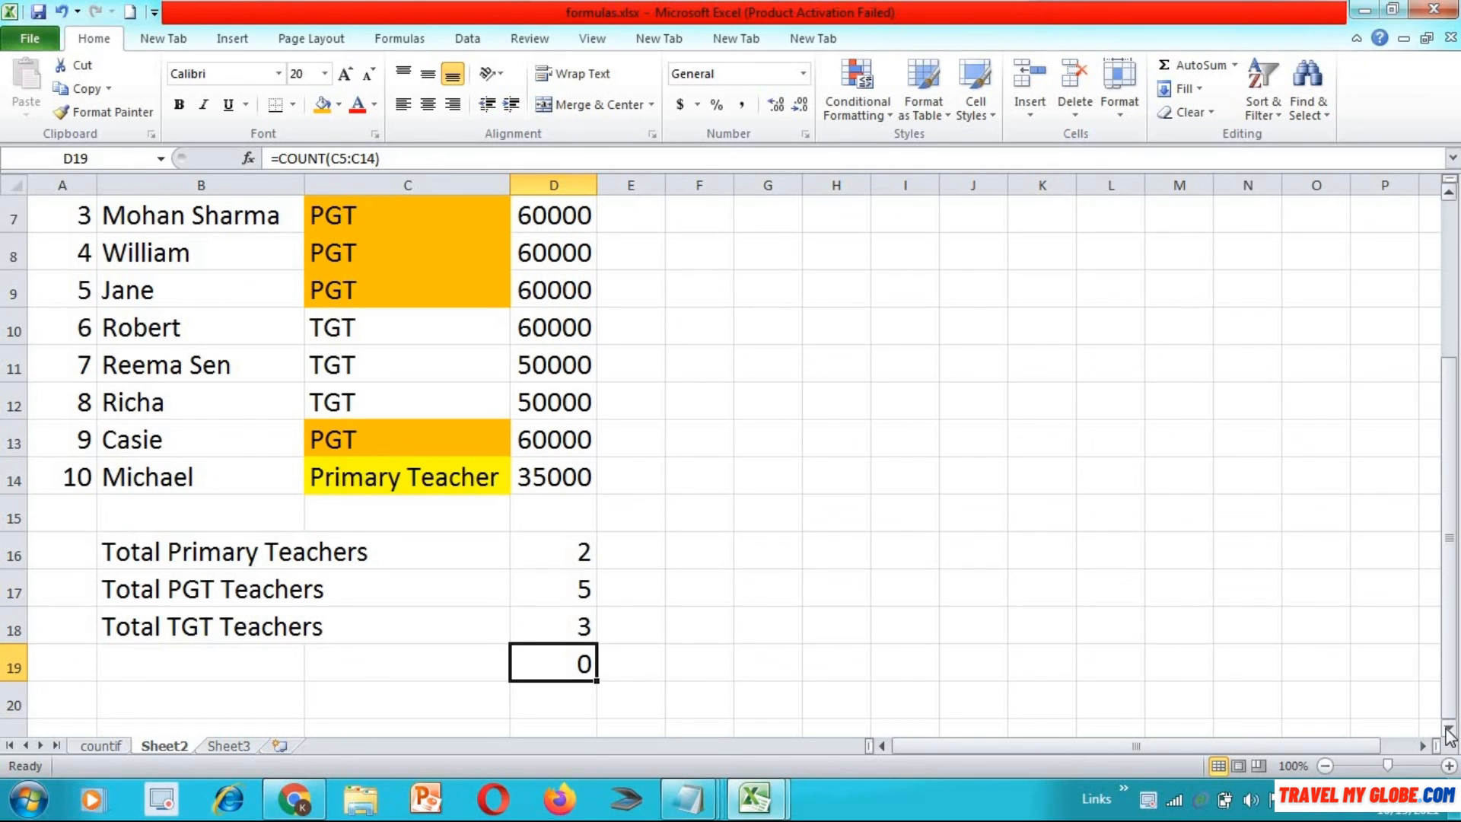